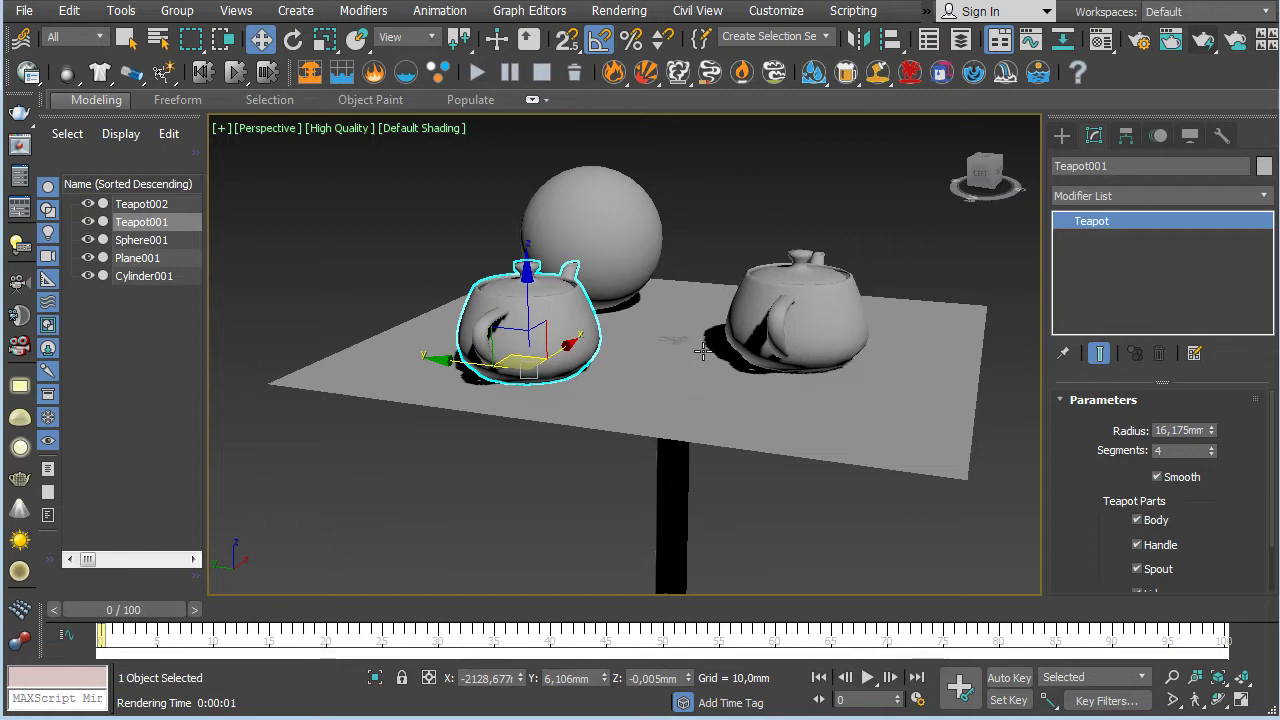
Step: Examine the scene of two teapots and a sphere on the table from several angles and distances
middle_click_drag(790, 226, 774, 257, "alt")
scroll(727, 296, "down", 2)
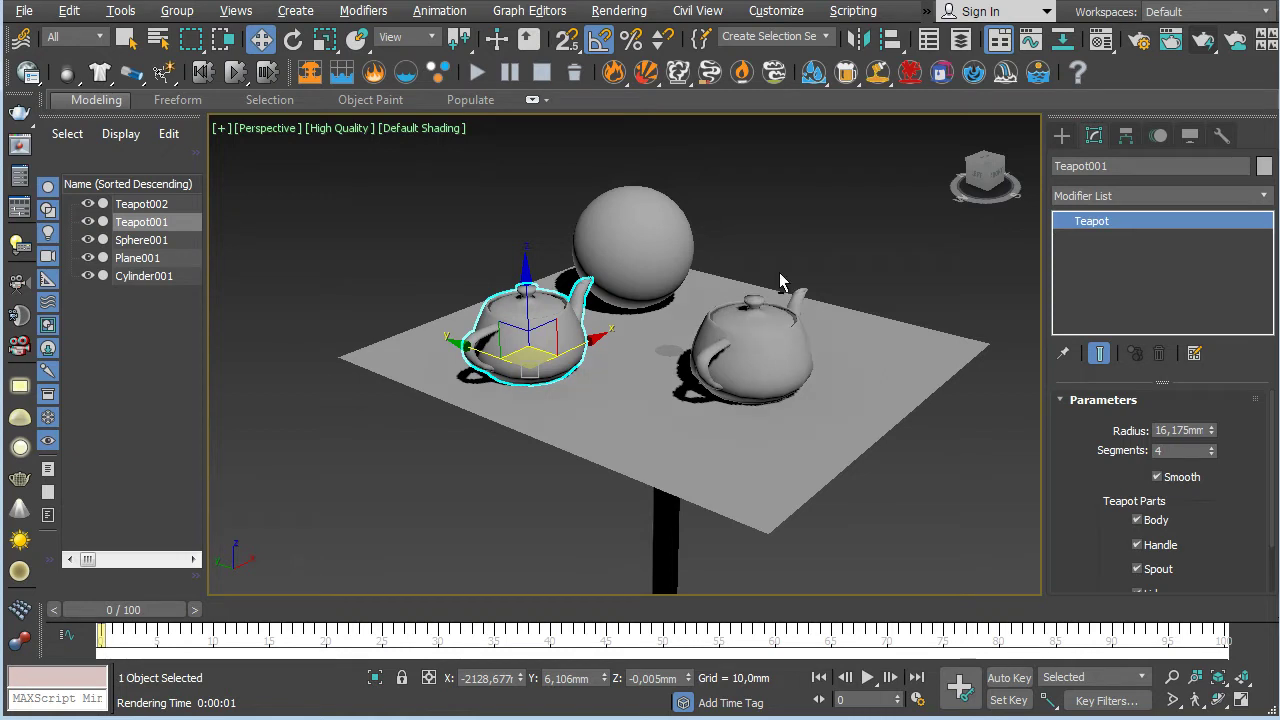
middle_click_drag(574, 346, 598, 378, "alt")
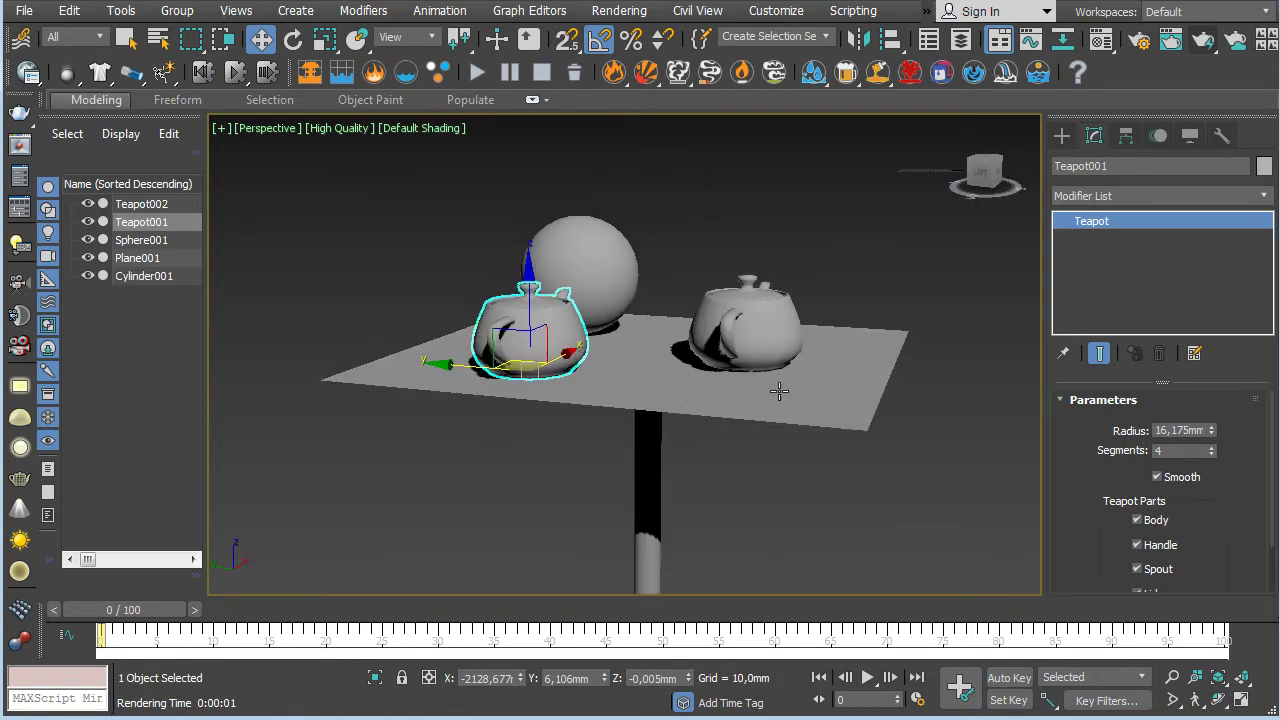
middle_click_drag(857, 240, 777, 370)
scroll(841, 317, "up", 2)
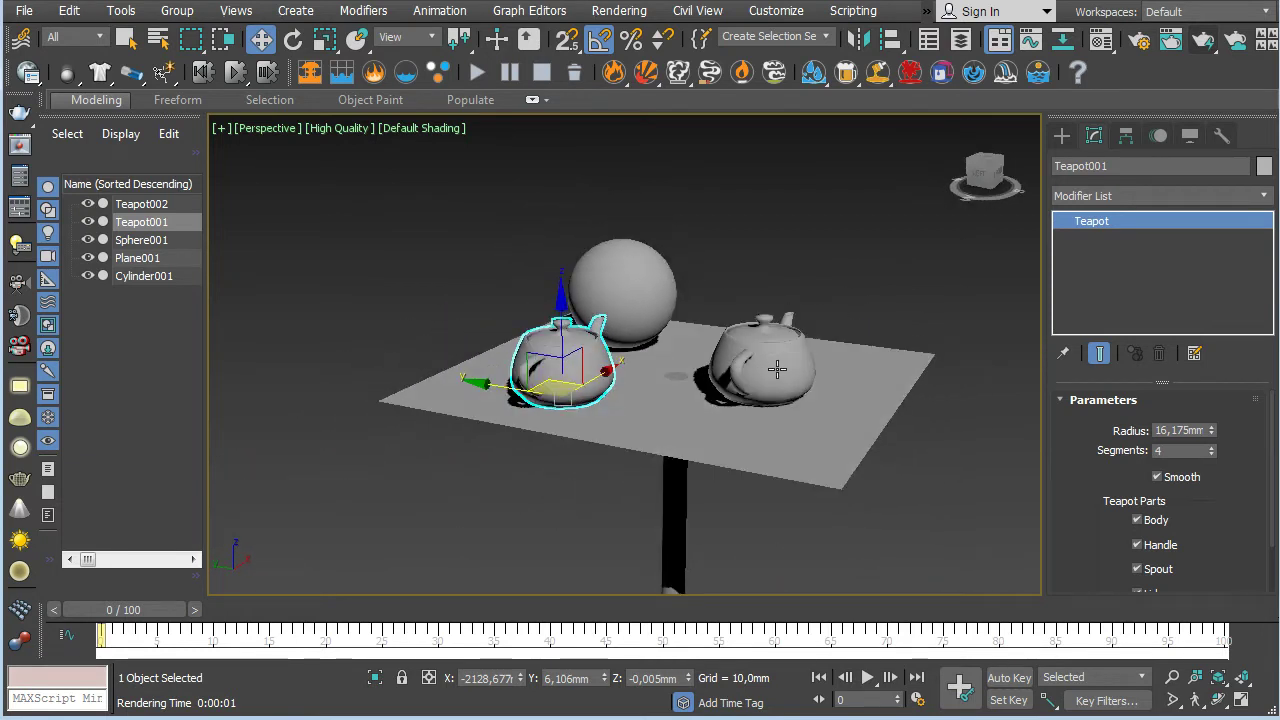
scroll(777, 370, "up", 2)
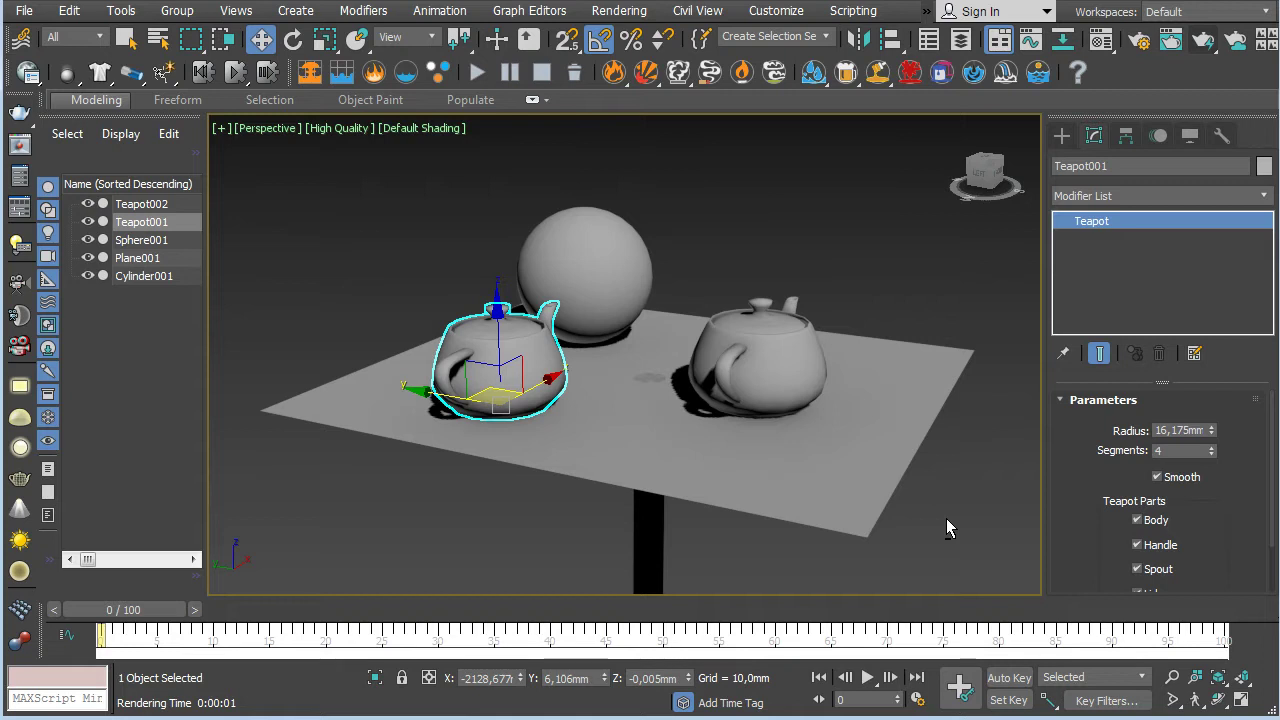
middle_click_drag(869, 295, 832, 303, "alt")
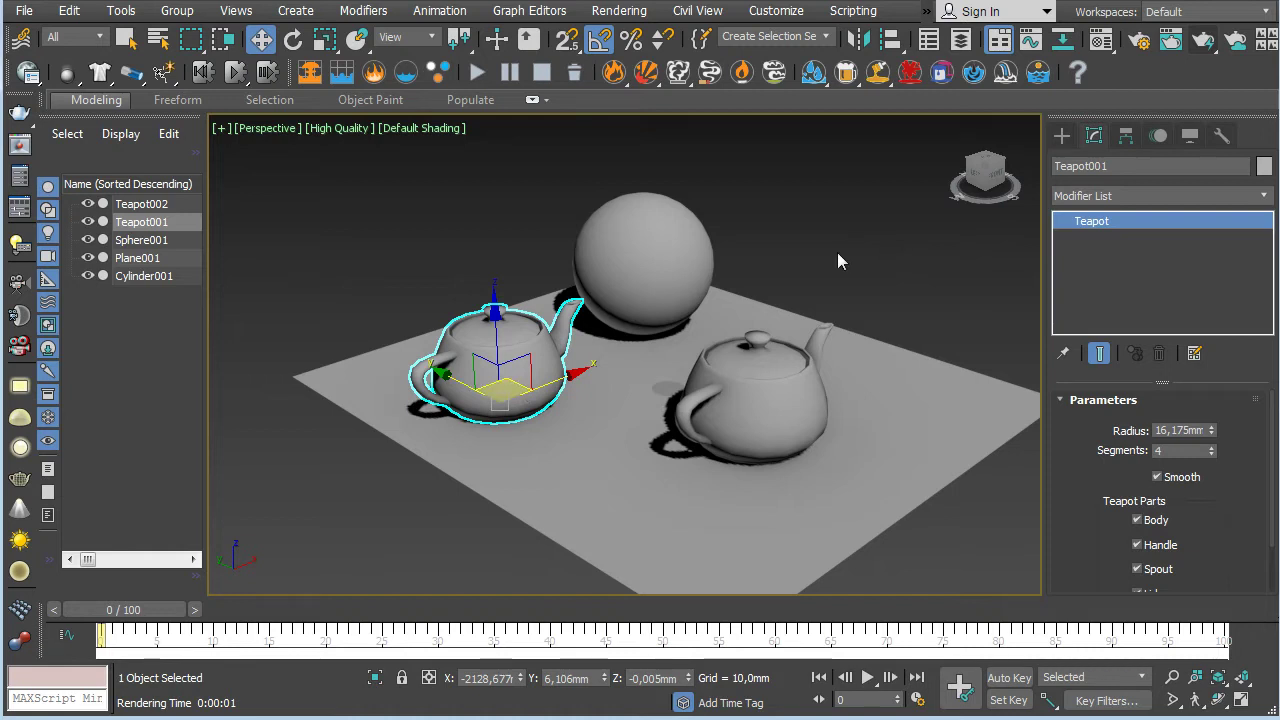
middle_click_drag(793, 311, 752, 282)
left_click(804, 237)
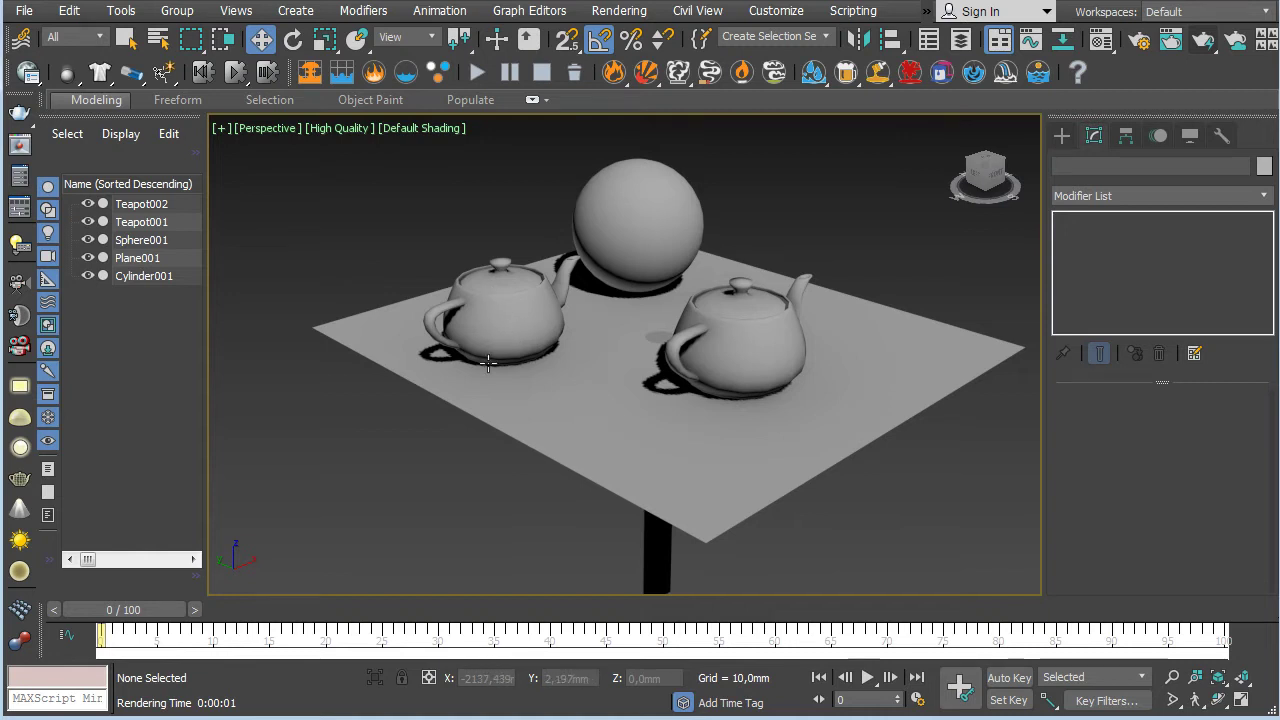
middle_click_drag(466, 432, 598, 360, "alt")
middle_click_drag(782, 438, 818, 382, "alt")
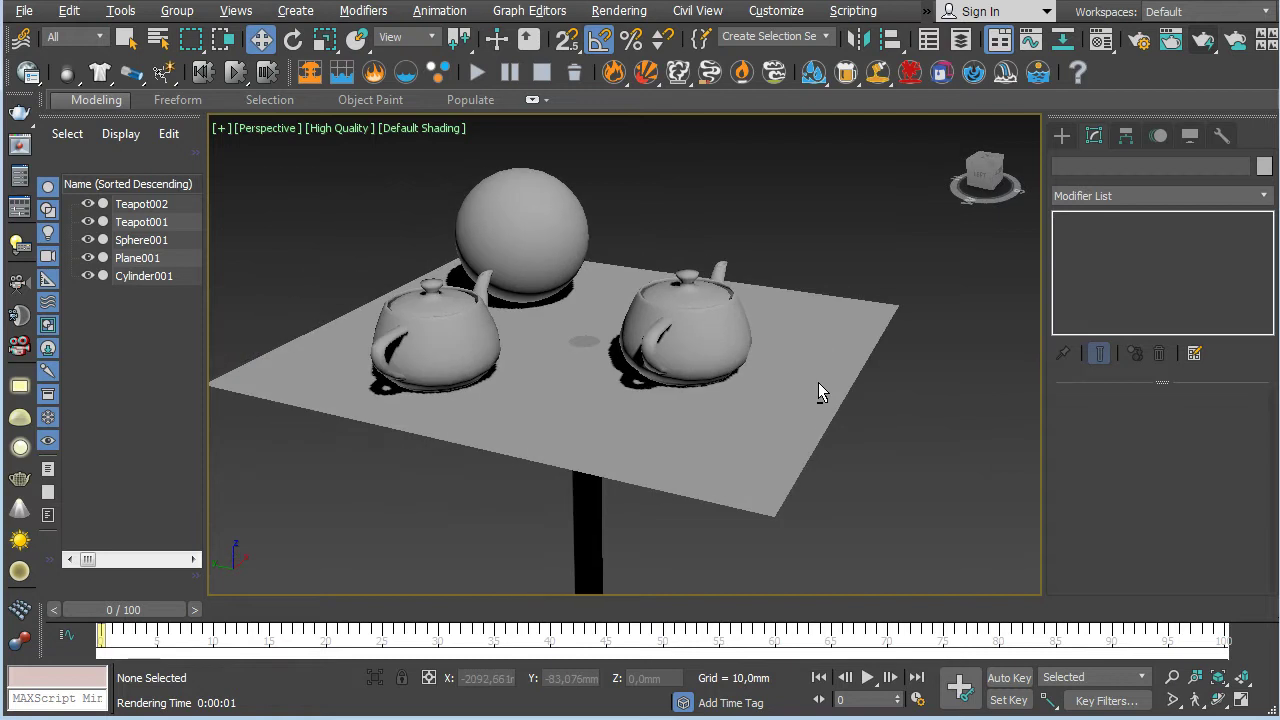
middle_click_drag(842, 457, 826, 309, "alt")
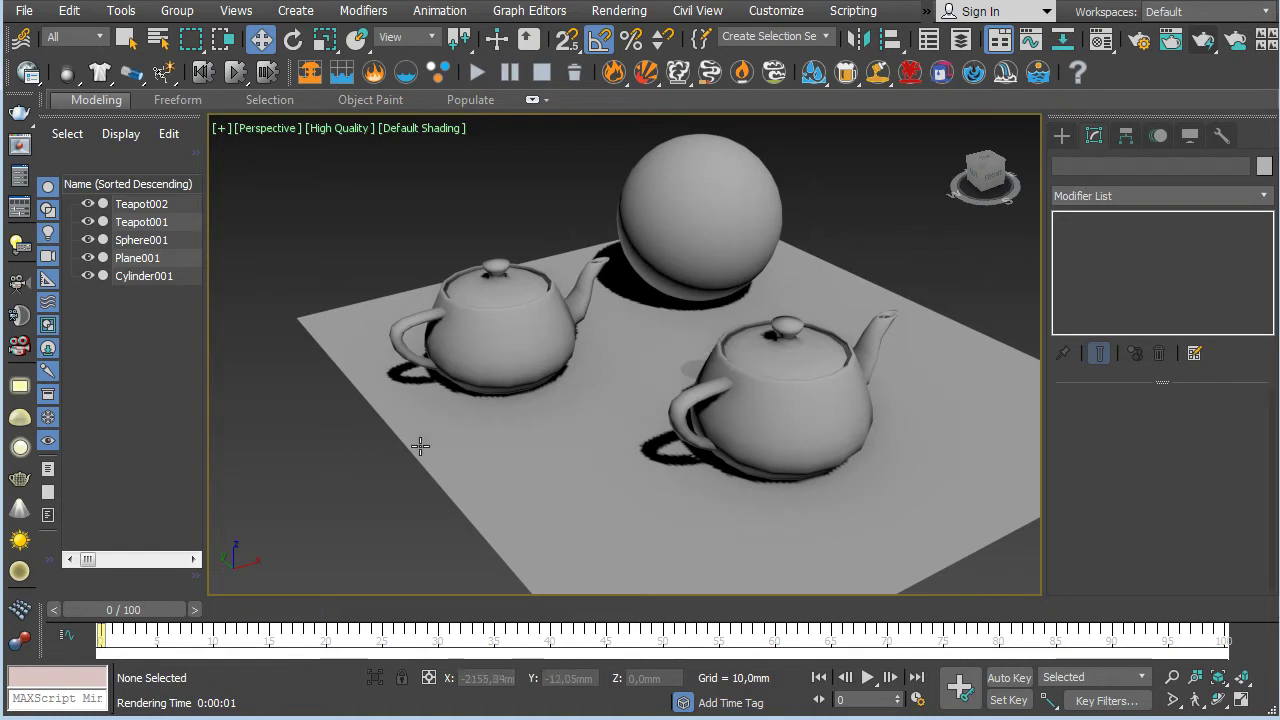
middle_click_drag(507, 390, 609, 370, "alt")
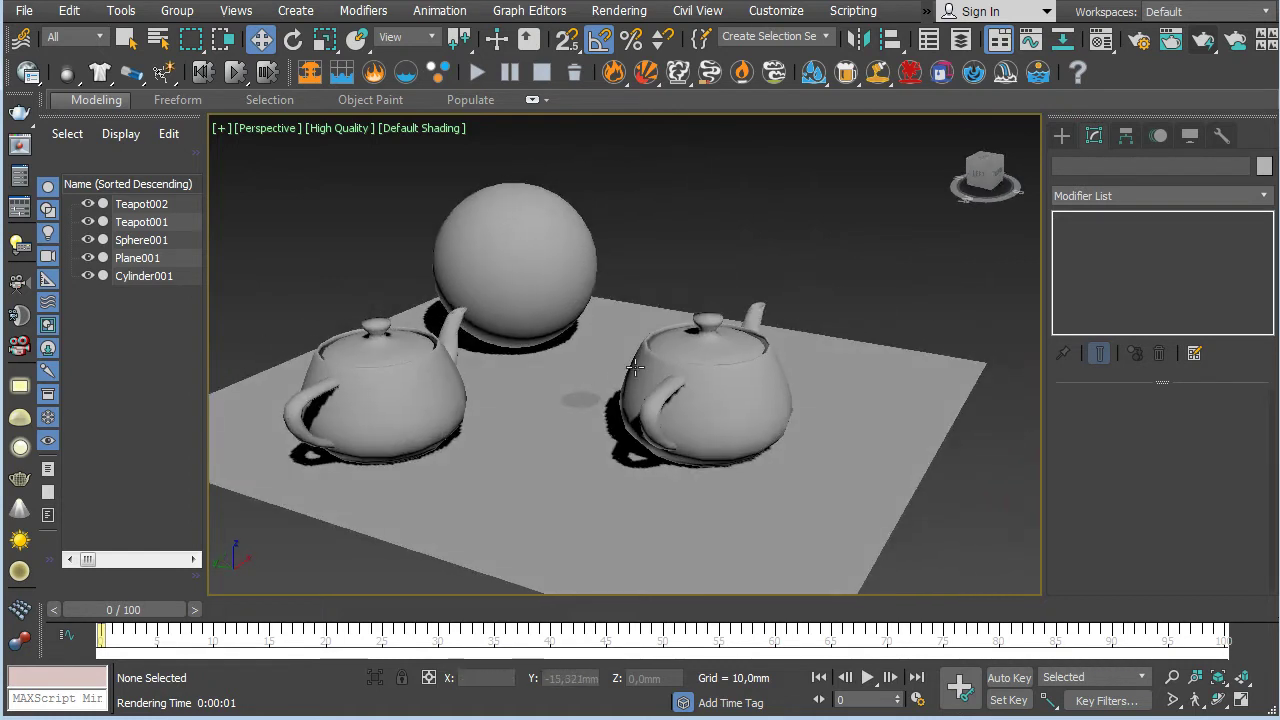
middle_click_drag(770, 444, 863, 472, "alt")
scroll(819, 428, "down", 2)
scroll(843, 450, "up", 2)
middle_click_drag(806, 384, 840, 331, "alt")
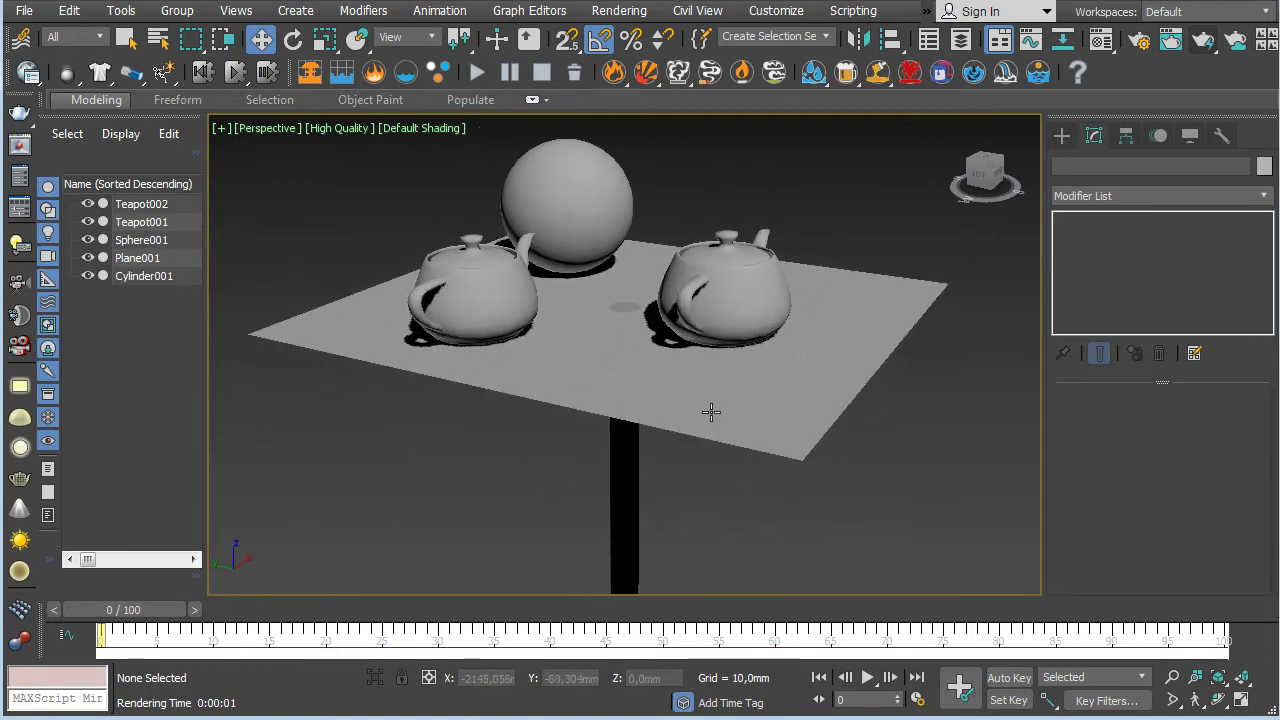
Step: Inspect the tabletop plane, the sphere and both teapots one by one, ending with Teapot002 selected
left_click(566, 357)
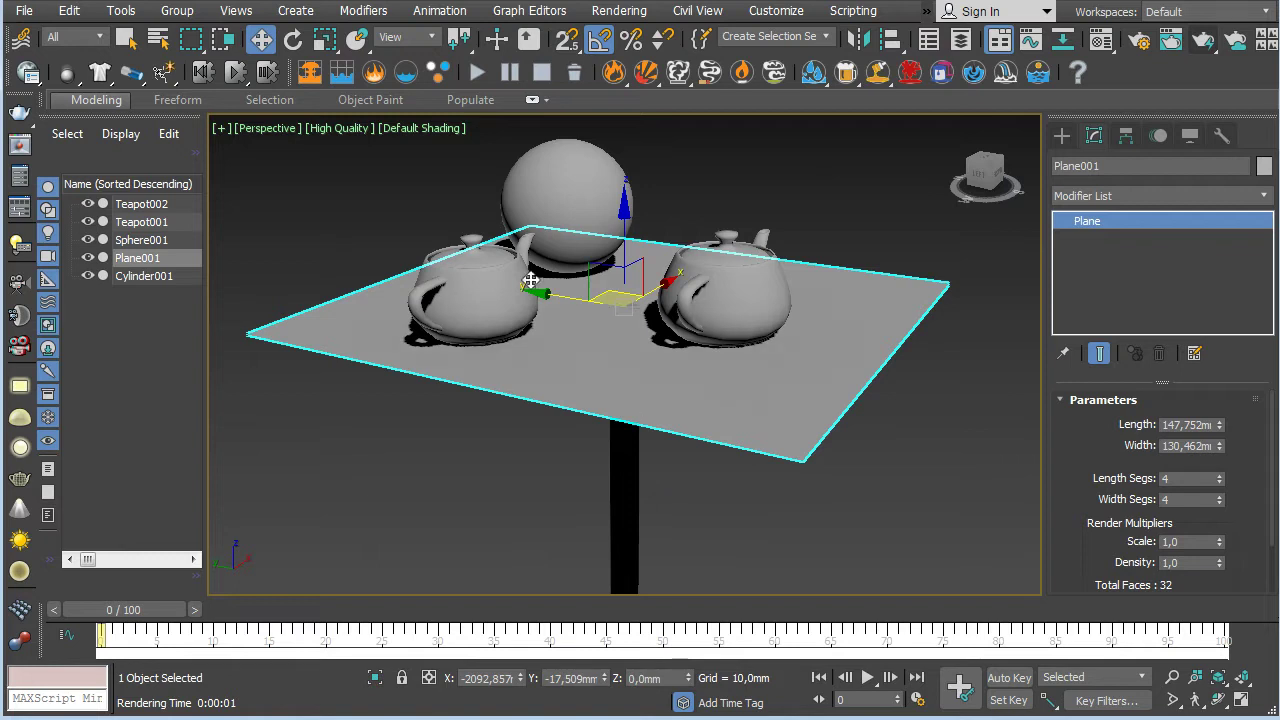
left_click(583, 188)
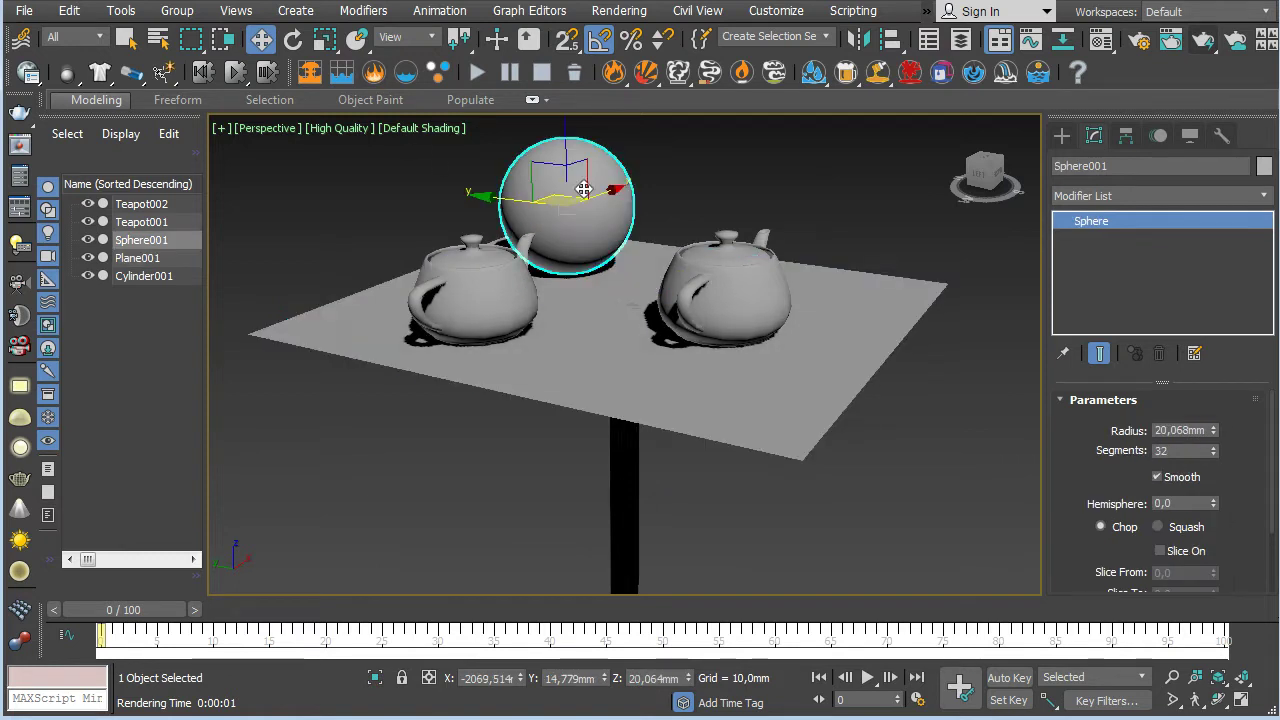
left_click(503, 285)
left_click(694, 306)
middle_click_drag(953, 280, 829, 396, "alt")
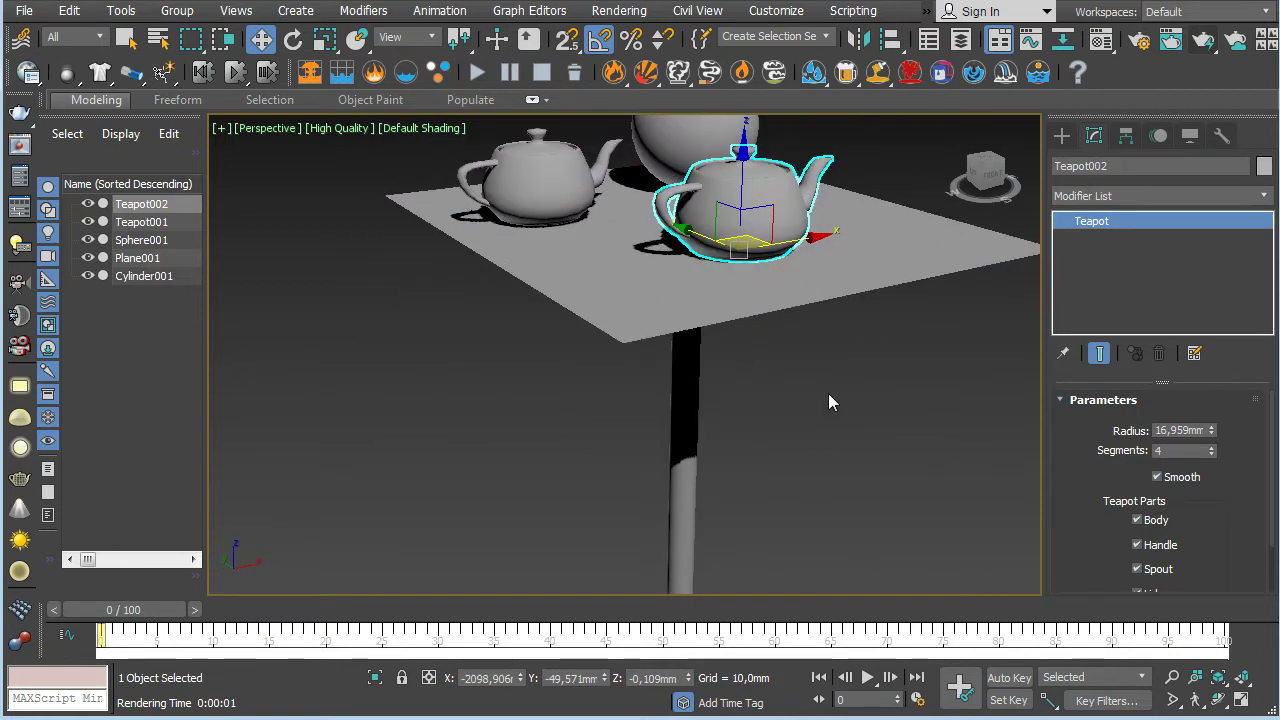
middle_click_drag(817, 349, 777, 475)
middle_click_drag(687, 325, 747, 327, "alt")
key("shift+z")
Step: Open the Material Editor and examine the 01 - Default material's diffuse Raytrace map, trying the Auto Detect trace mode before restoring Reflection
left_click(1101, 40)
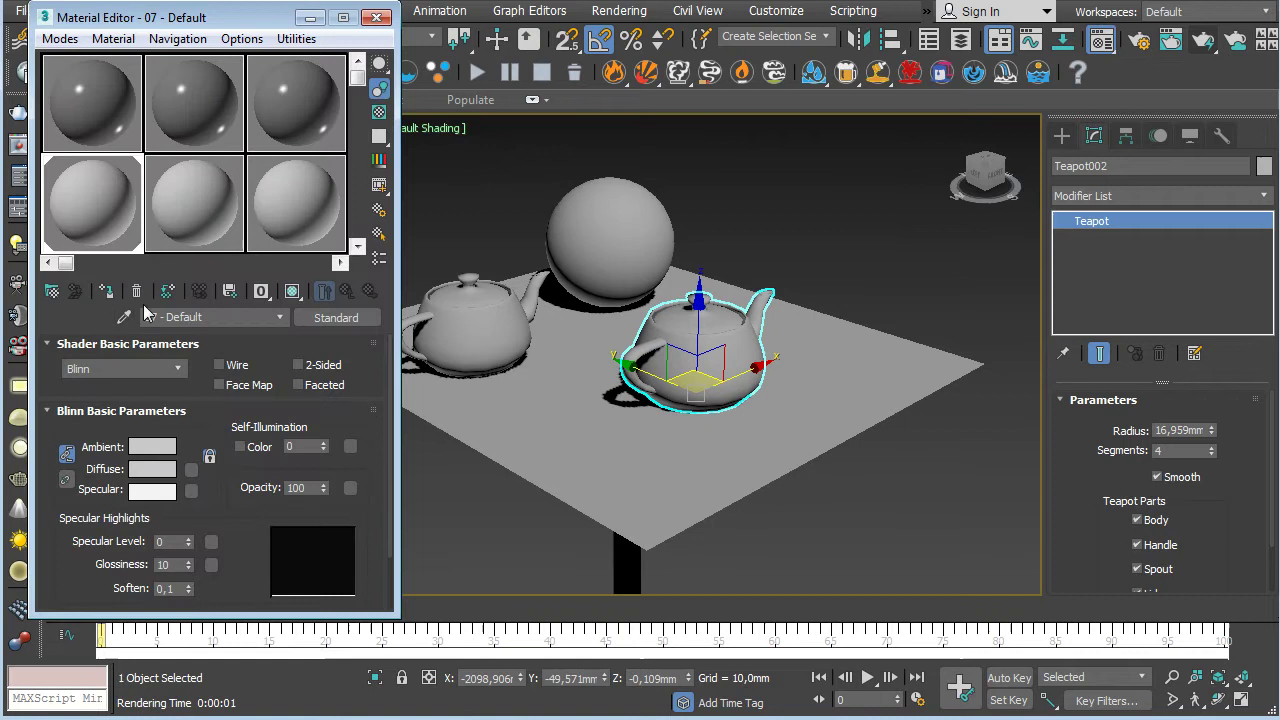
left_click(95, 104)
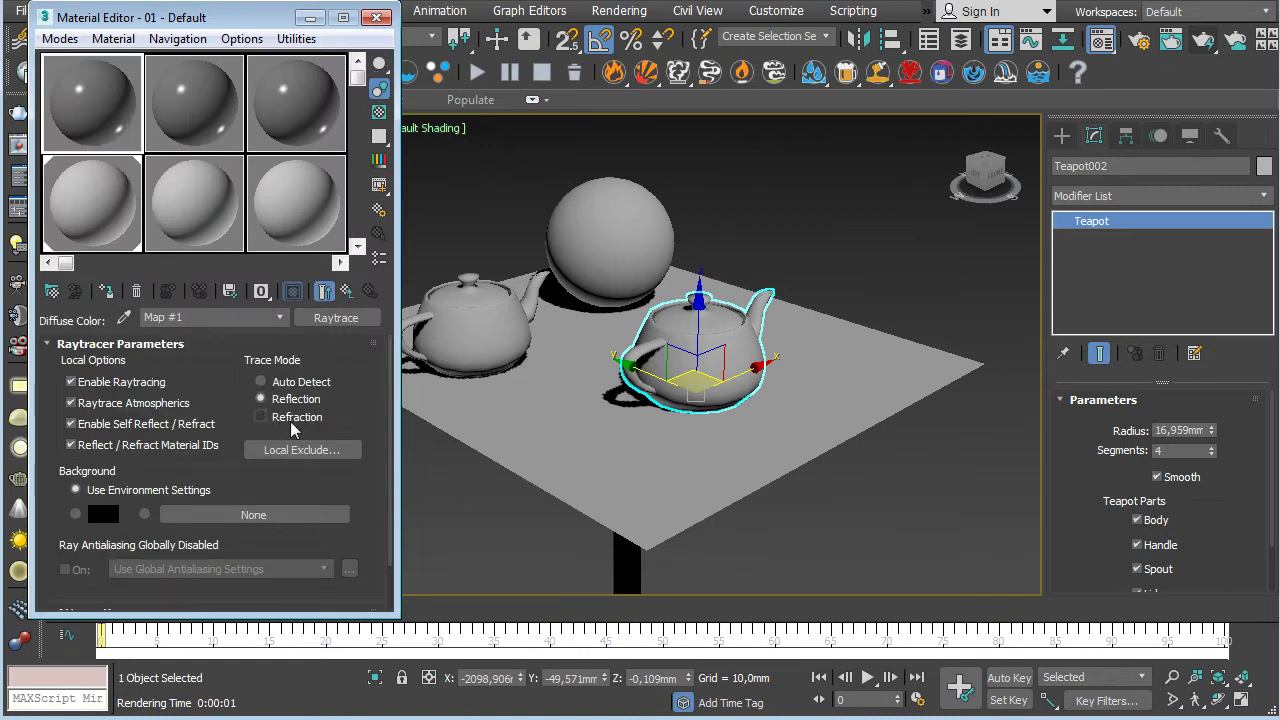
left_click(324, 290)
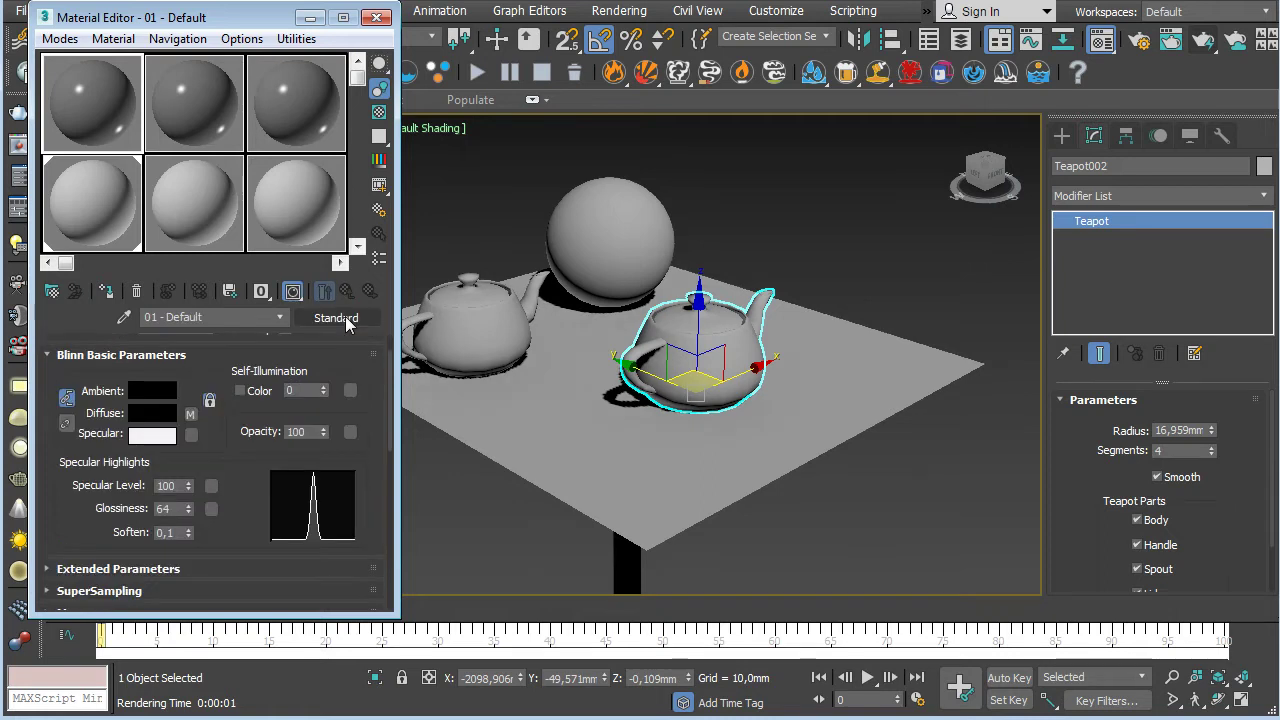
left_click_drag(384, 508, 376, 364)
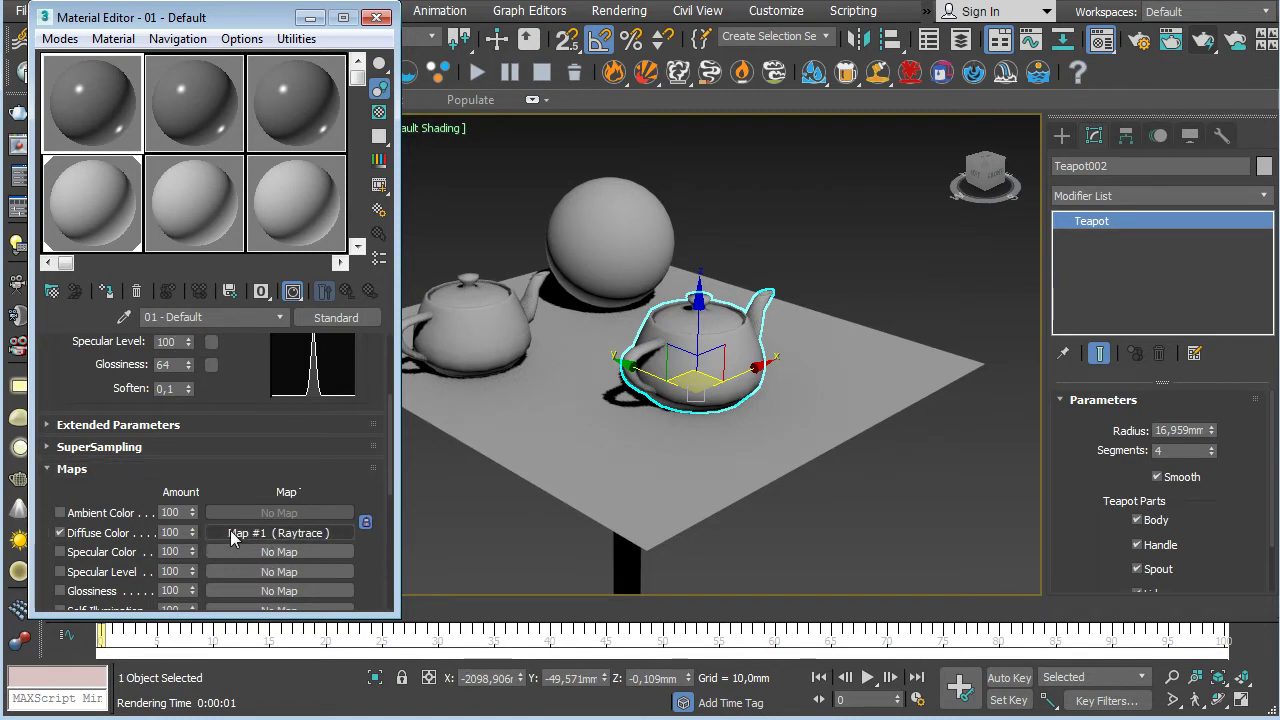
left_click(293, 533)
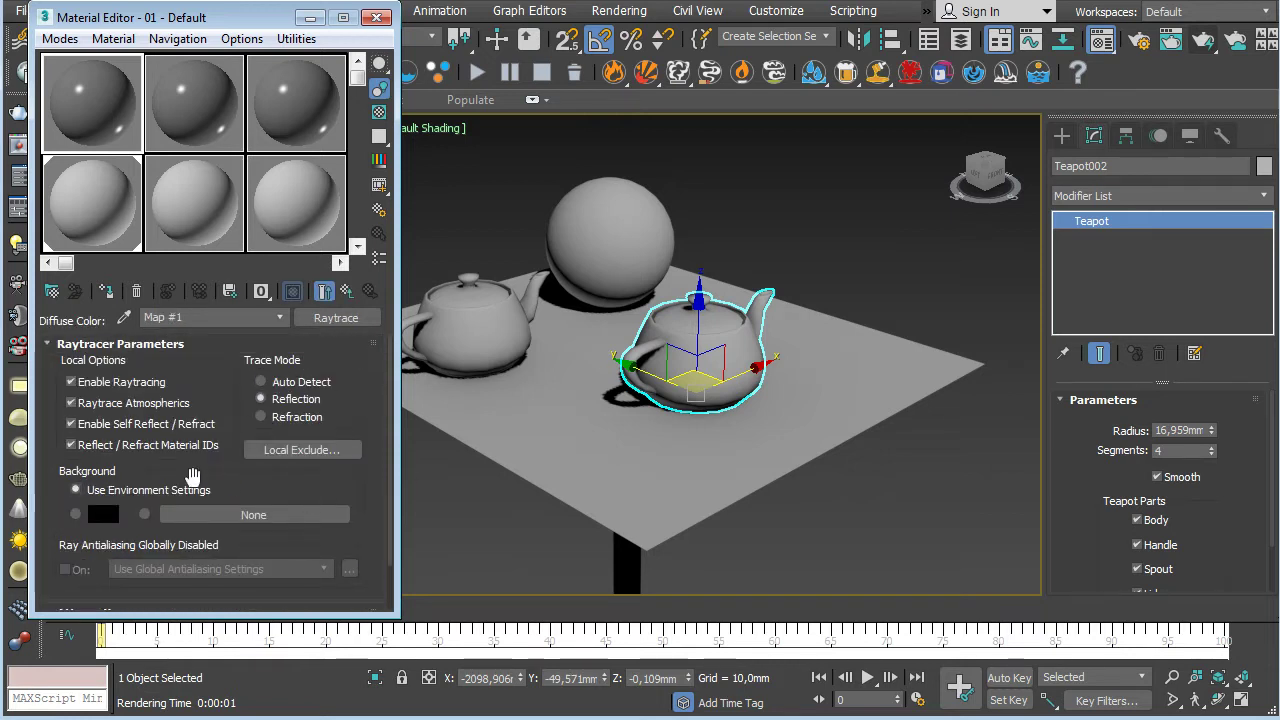
left_click(262, 382)
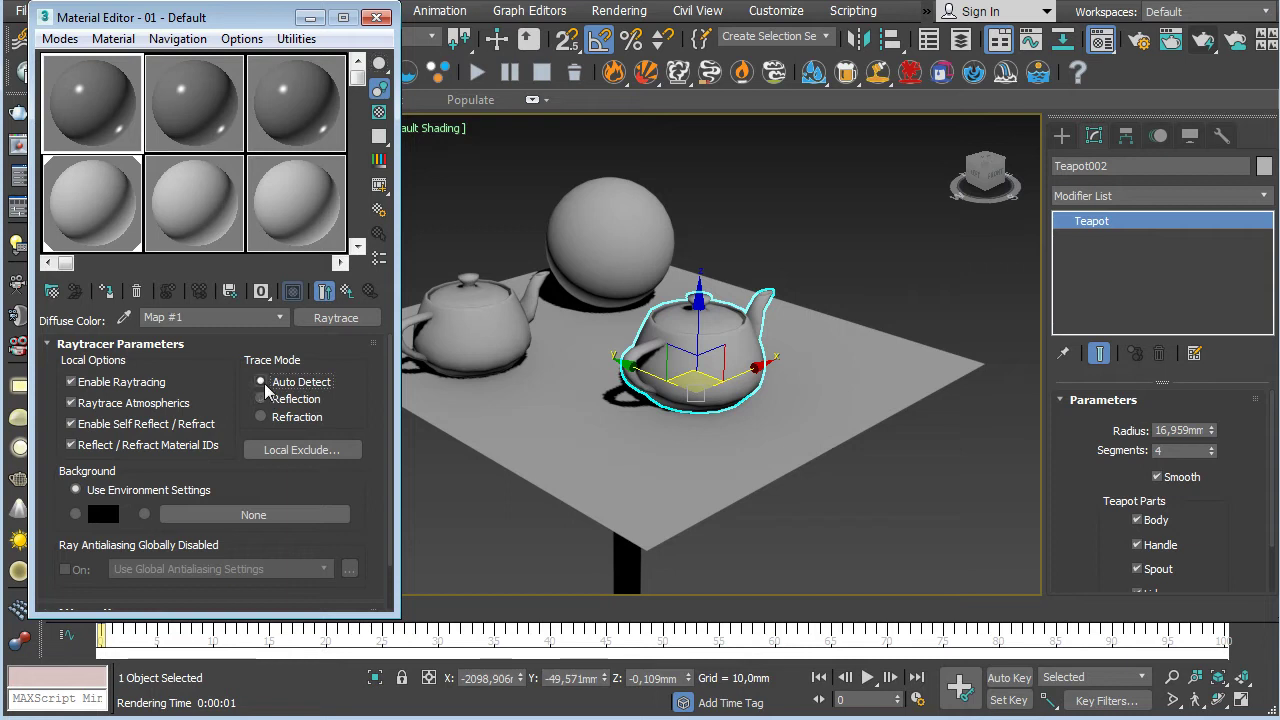
left_click(261, 398)
Step: Review the base parameters and maps of the 03 - Default and 02 - Default materials
left_click(183, 104)
left_click(292, 134)
left_click(322, 292)
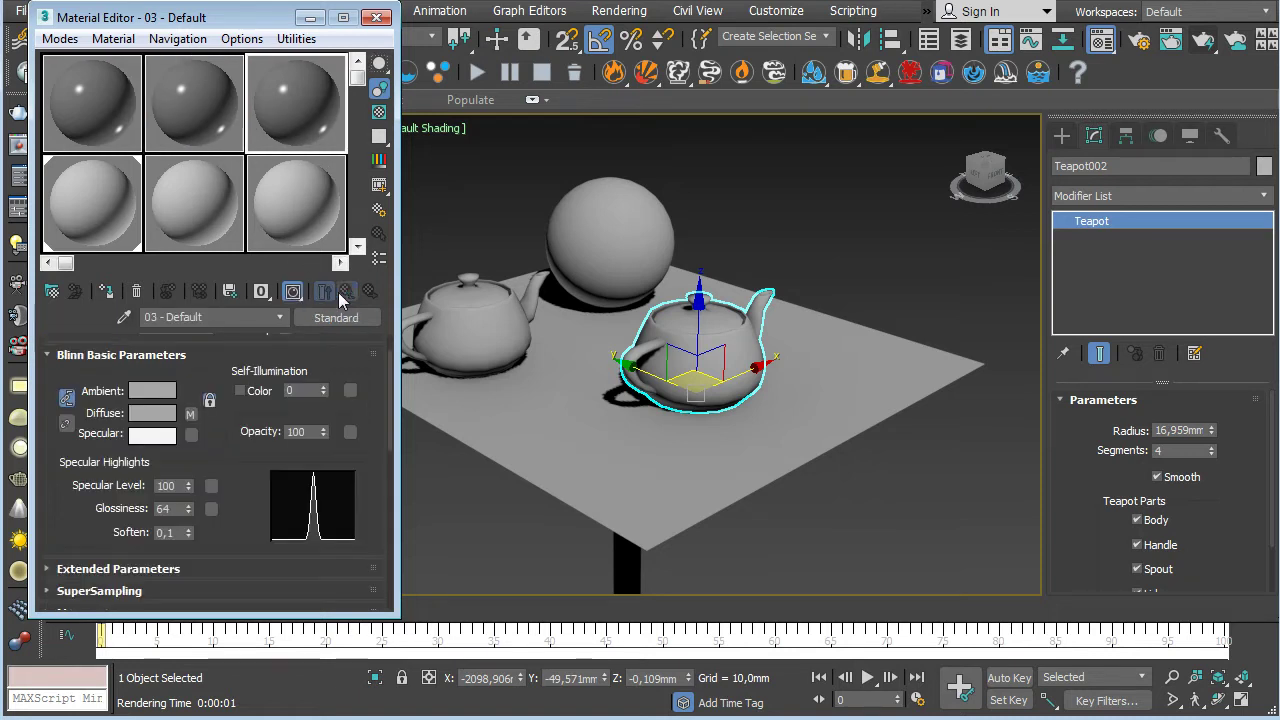
scroll(357, 473, "down", 3)
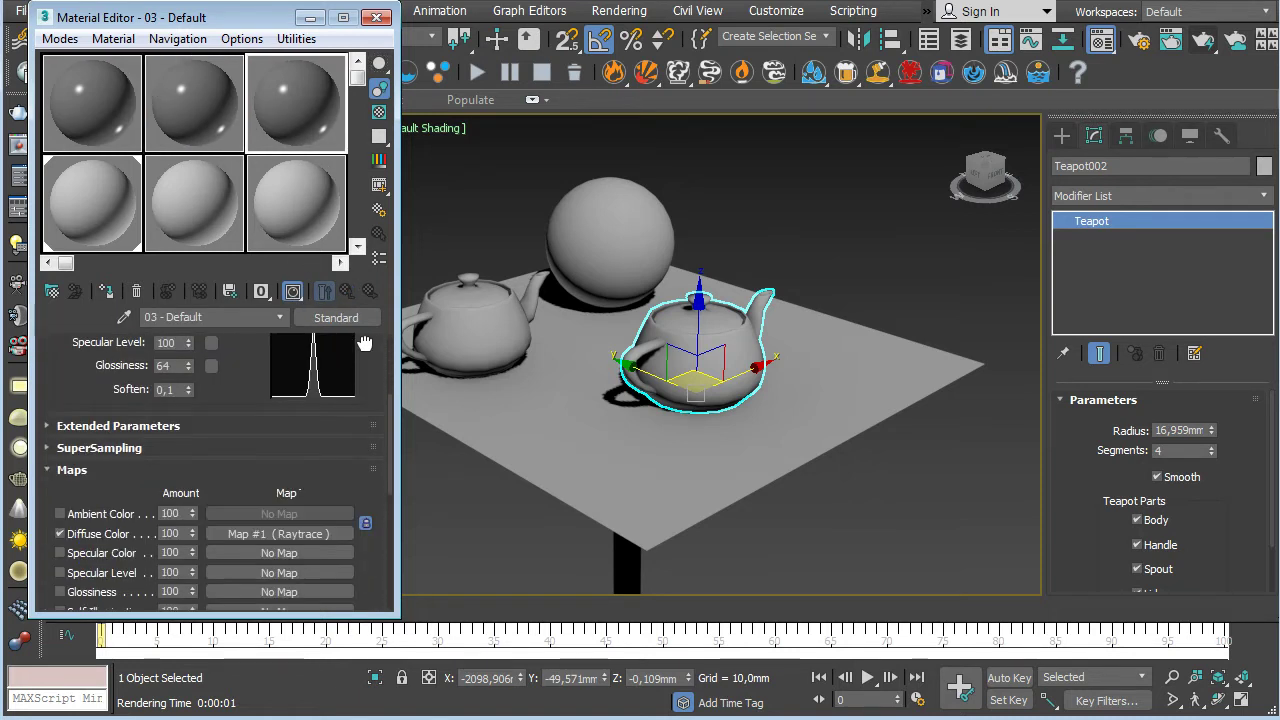
scroll(357, 473, "up", 4)
left_click(206, 125)
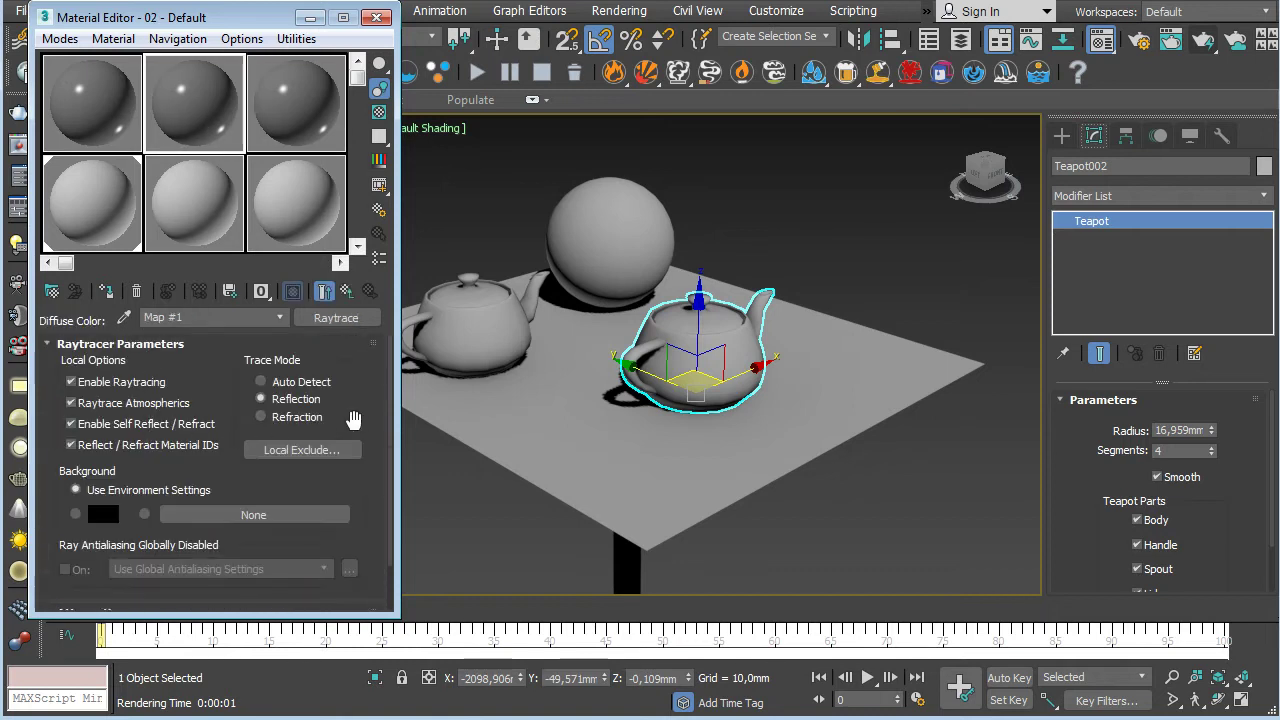
left_click(323, 291)
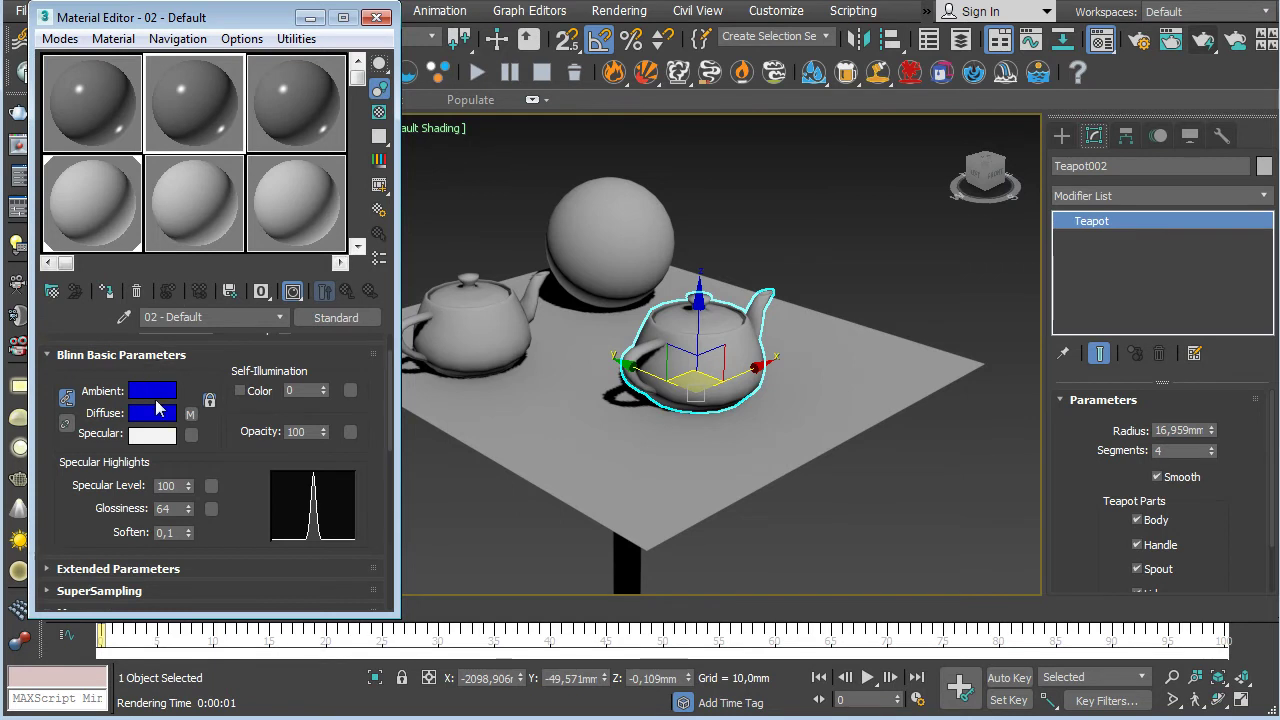
Step: Assign the black 01 - Default material to both teapots
left_click(466, 340)
left_click(106, 109)
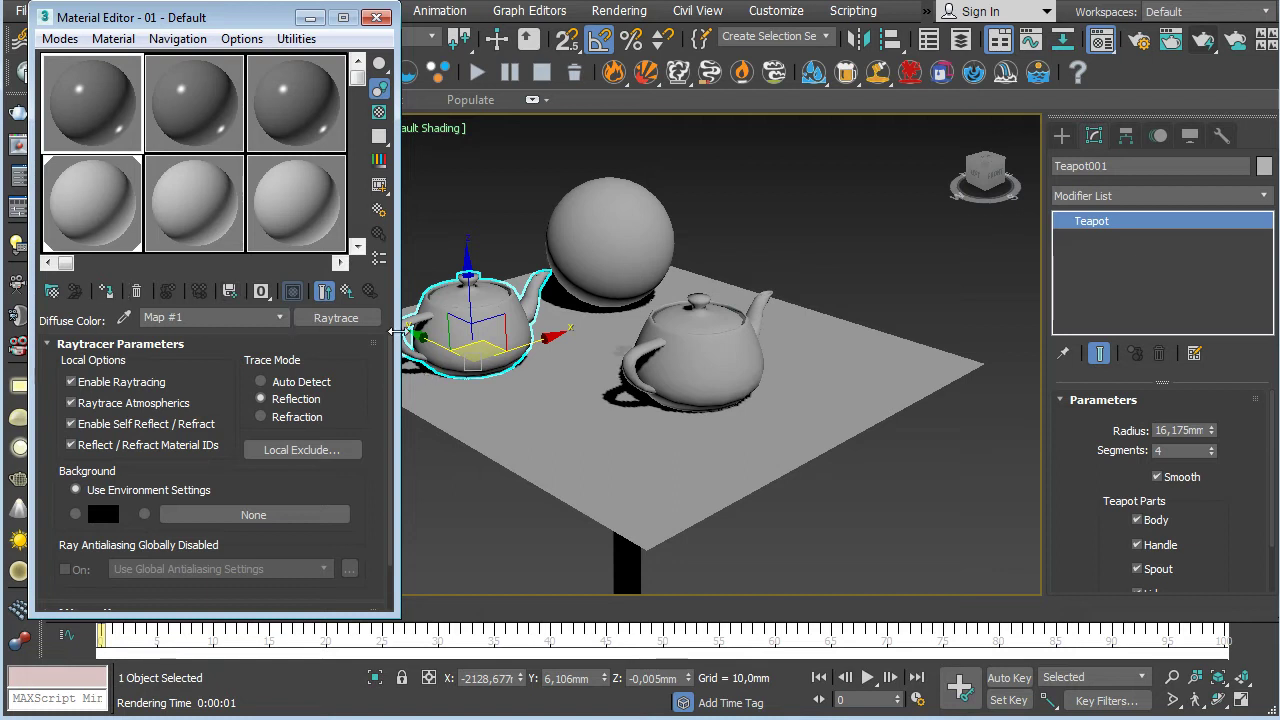
left_click(351, 297)
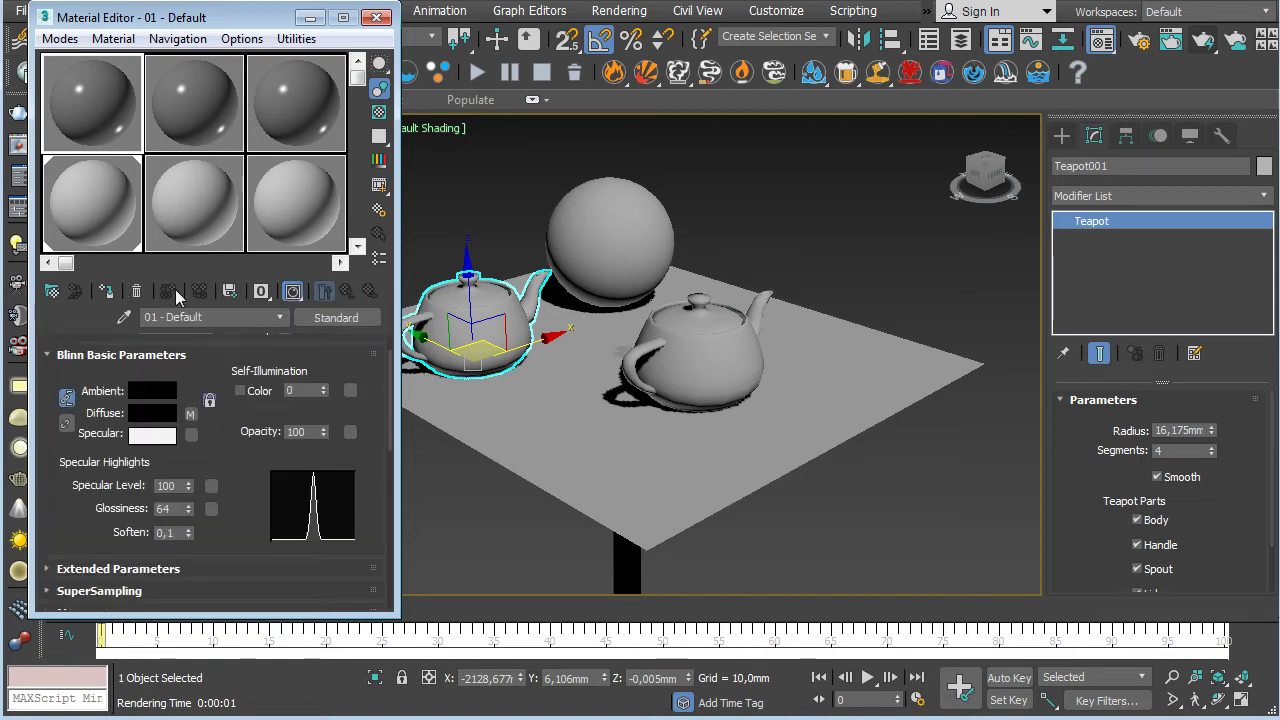
left_click(106, 290)
left_click(694, 357)
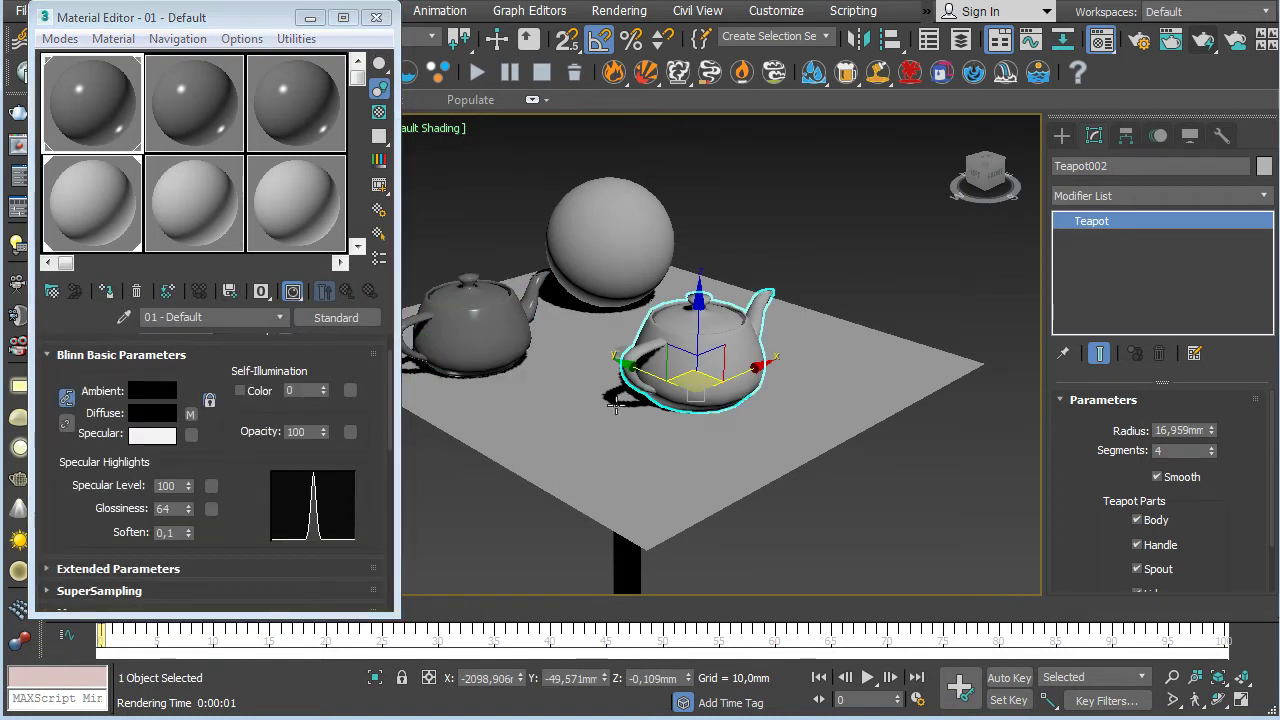
left_click(107, 292)
Step: Assign the blue 02 - Default material to the sphere
left_click(226, 125)
left_click(580, 220)
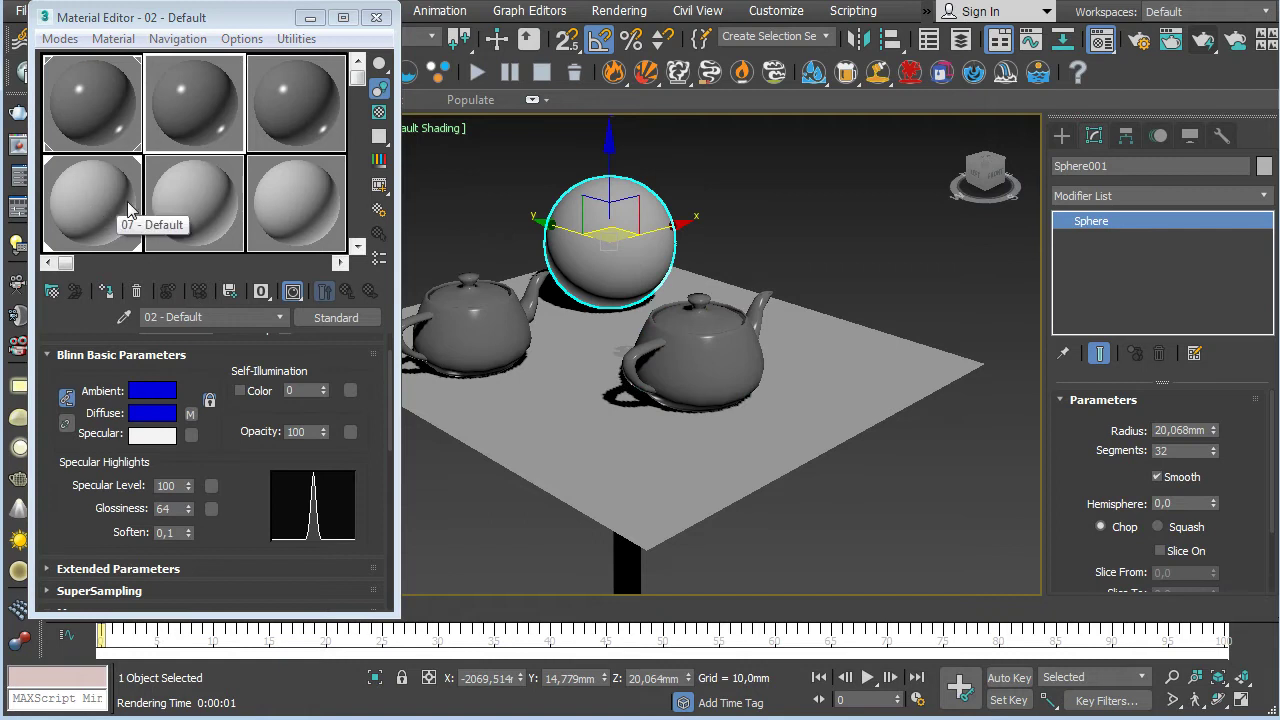
left_click(107, 292)
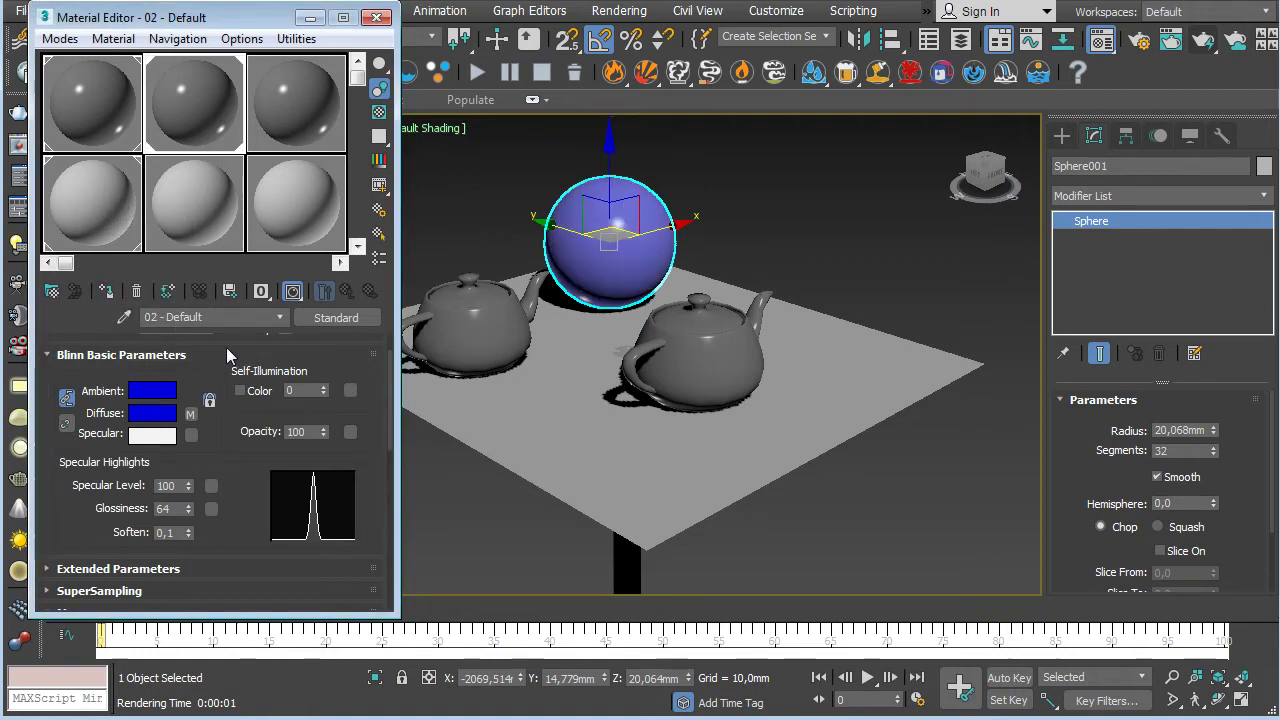
Step: Try 02 - Default on the tabletop plane and replace it with the 03 - Default material
left_click(458, 432)
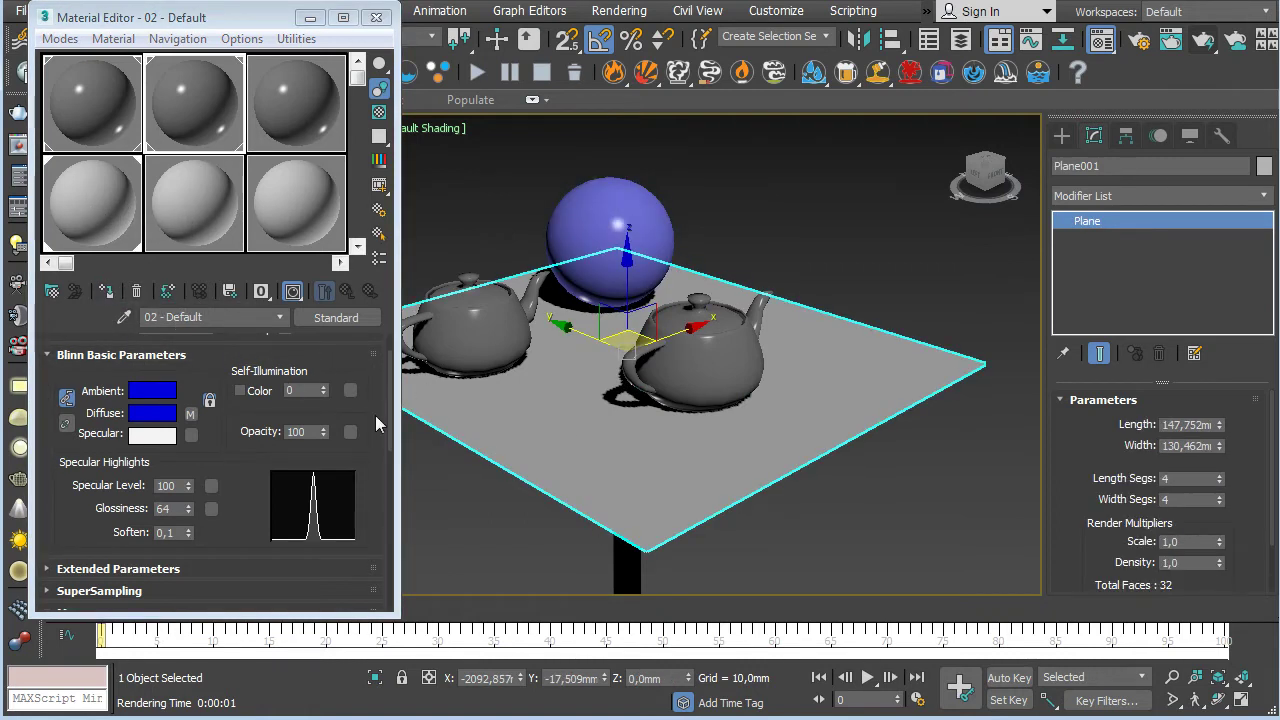
left_click(107, 292)
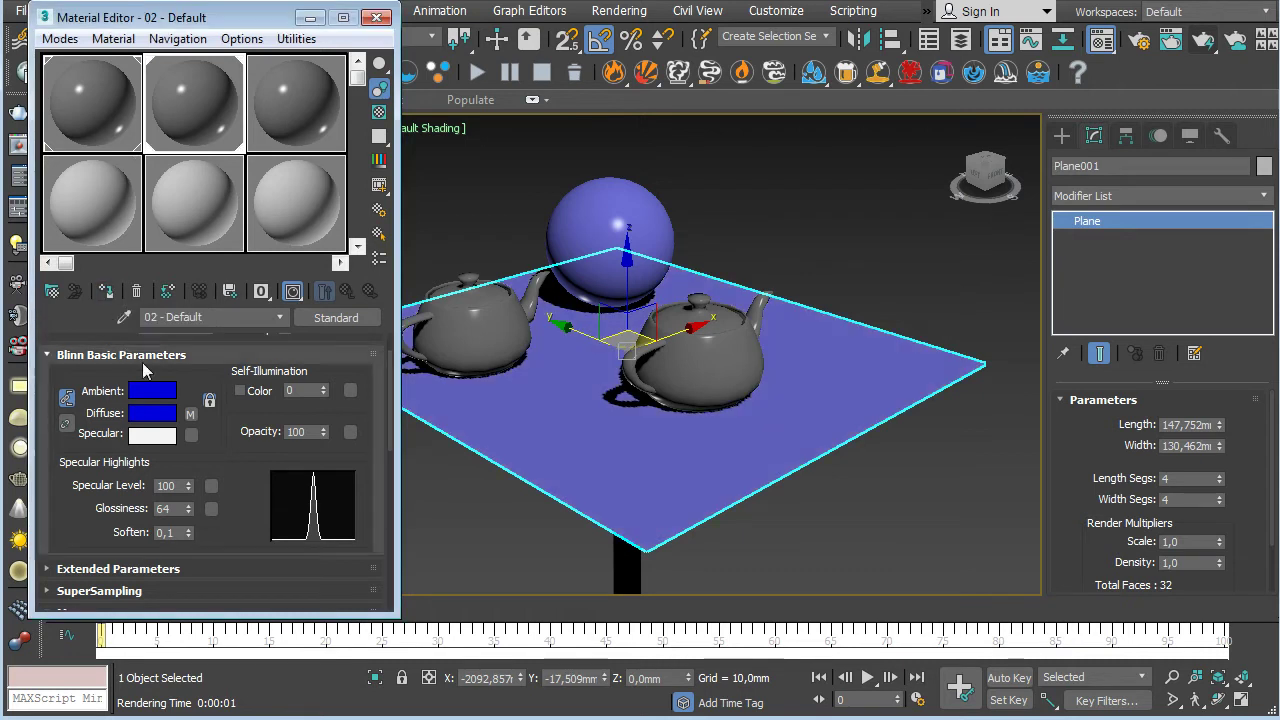
left_click(307, 126)
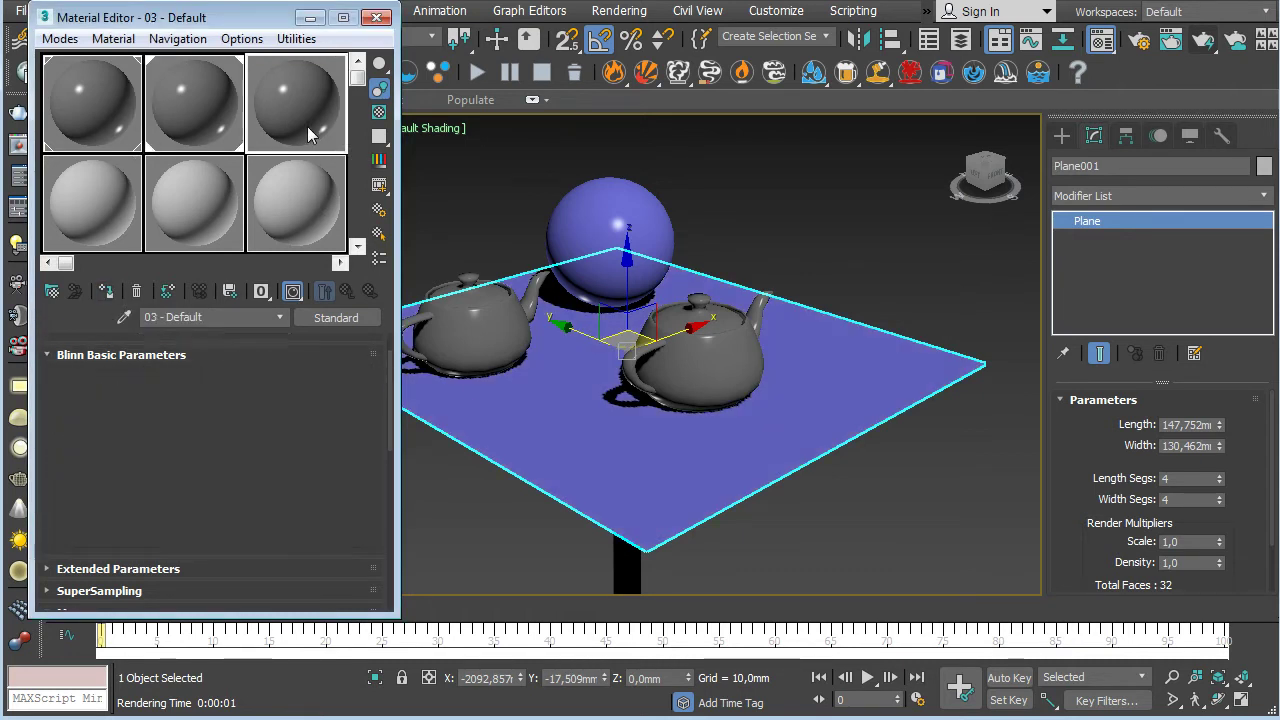
left_click(107, 292)
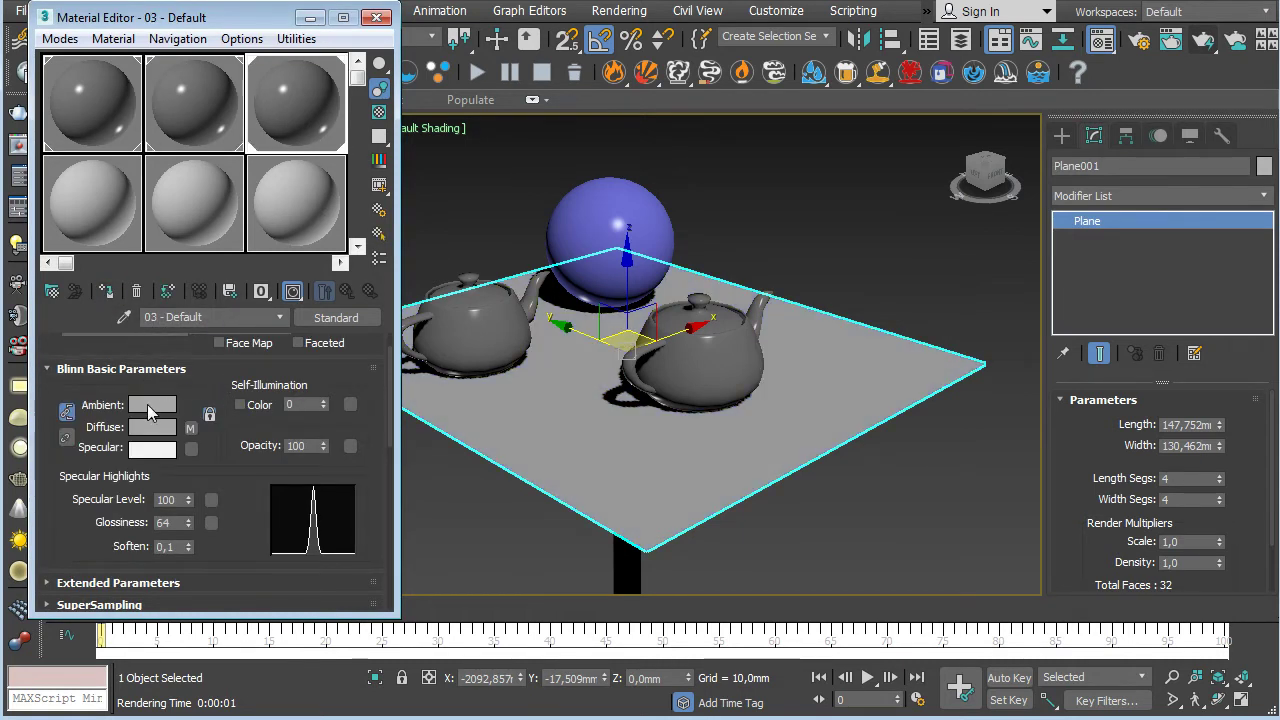
Step: Set the diffuse color of the 03 - Default material to dark red with Red 47, Green 0 and Blue 0
left_click(155, 426)
left_click_drag(517, 138, 585, 52)
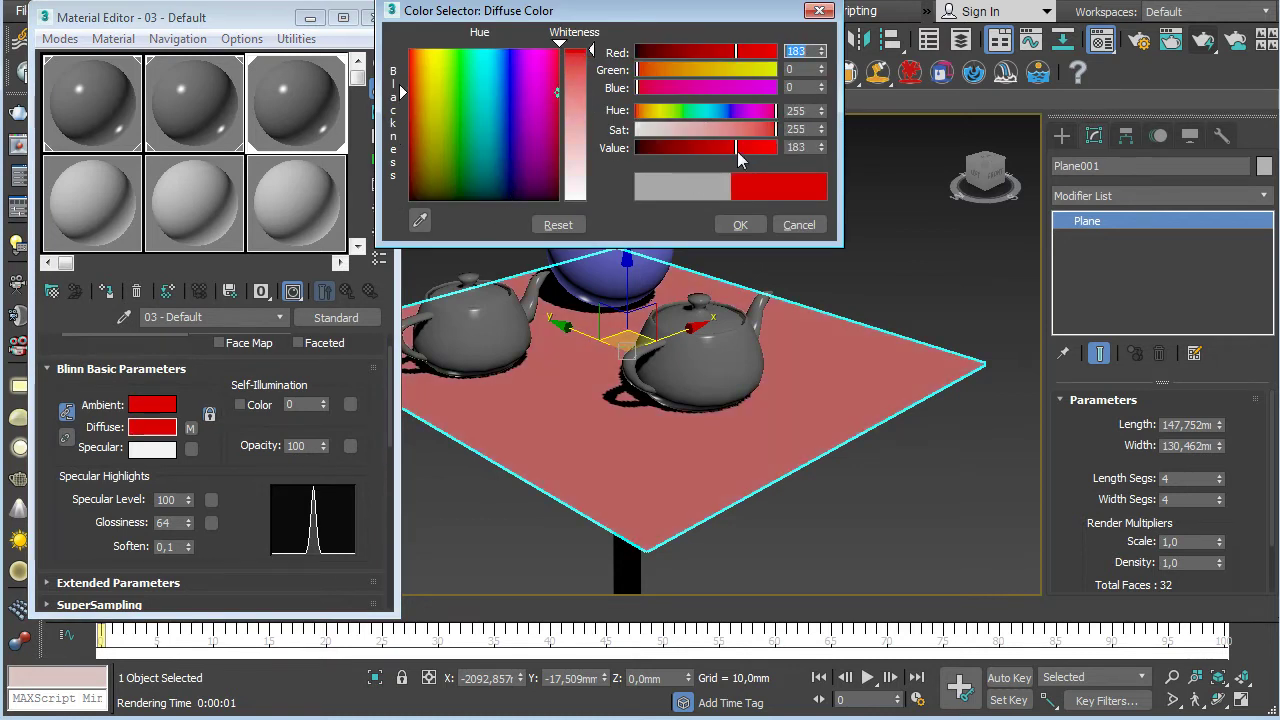
left_click_drag(701, 147, 663, 153)
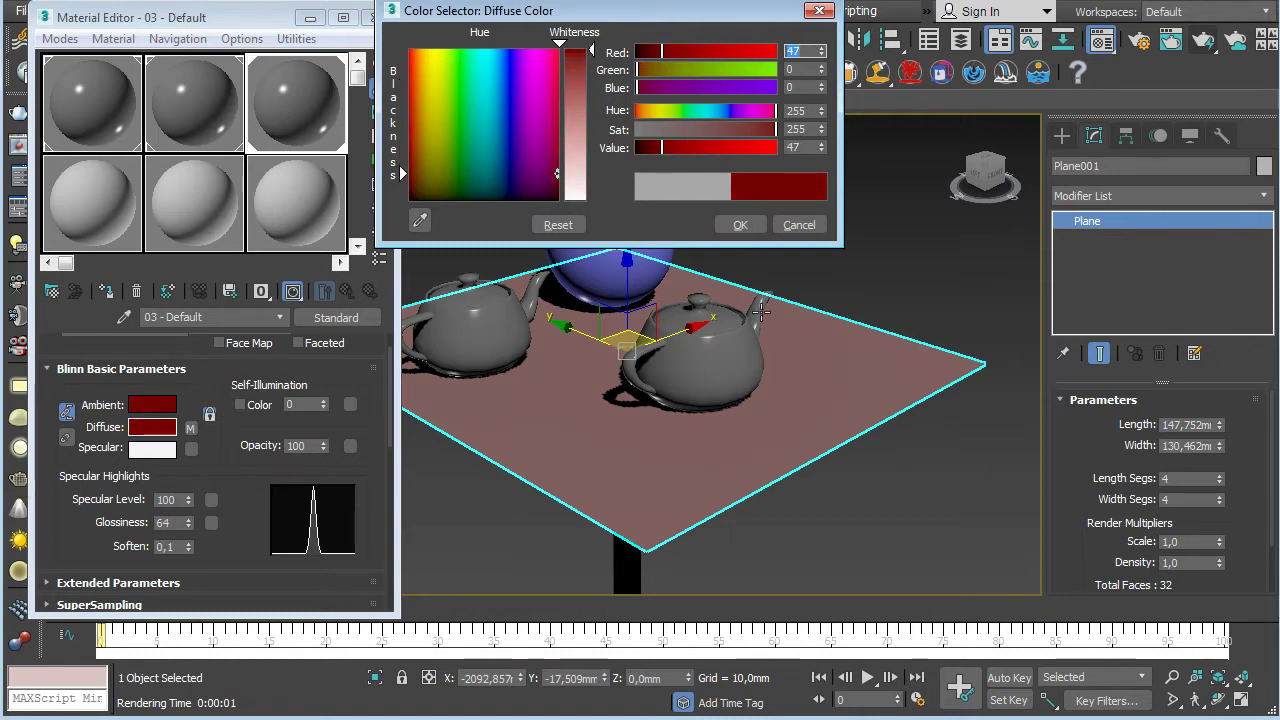
left_click(740, 225)
middle_click_drag(796, 271, 940, 323, "alt")
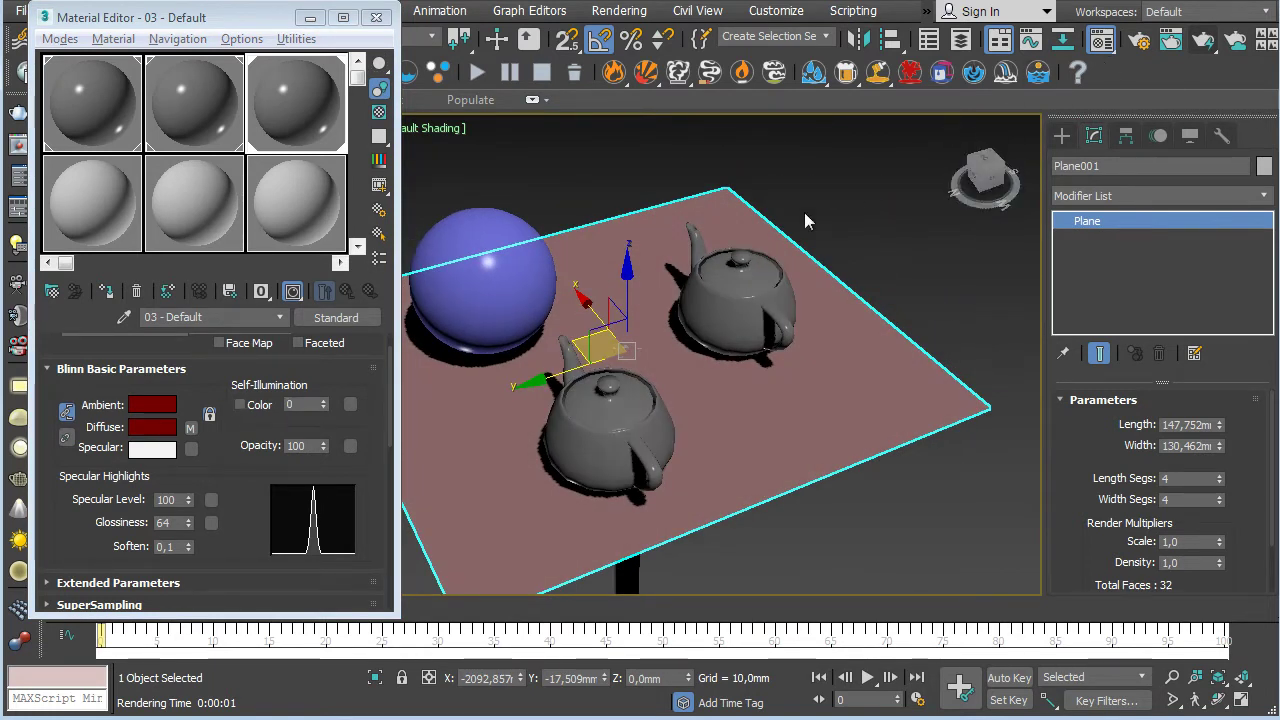
Step: Close the Material Editor and render the perspective view from a low angle close to the two teapots
left_click(376, 17)
middle_click_drag(610, 320, 423, 286, "alt")
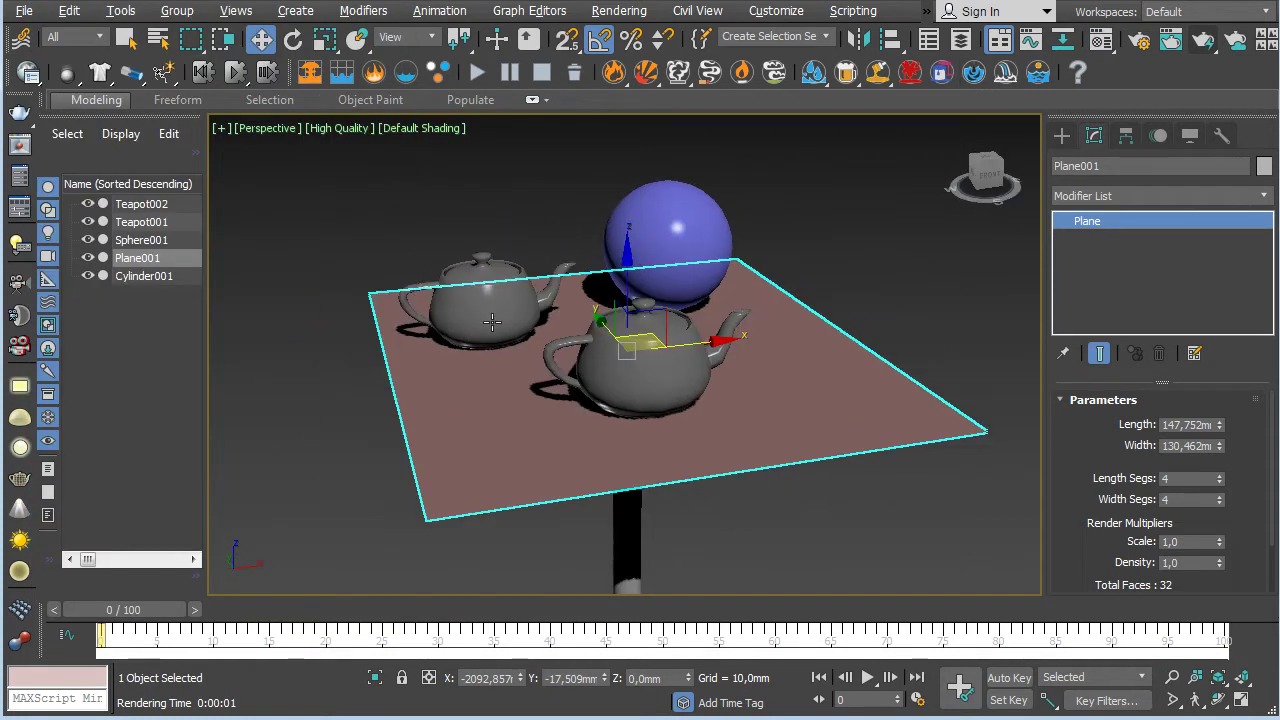
scroll(491, 320, "up", 3)
scroll(491, 320, "up", 2)
middle_click_drag(491, 320, 643, 308, "alt")
middle_click_drag(562, 283, 605, 291, "alt")
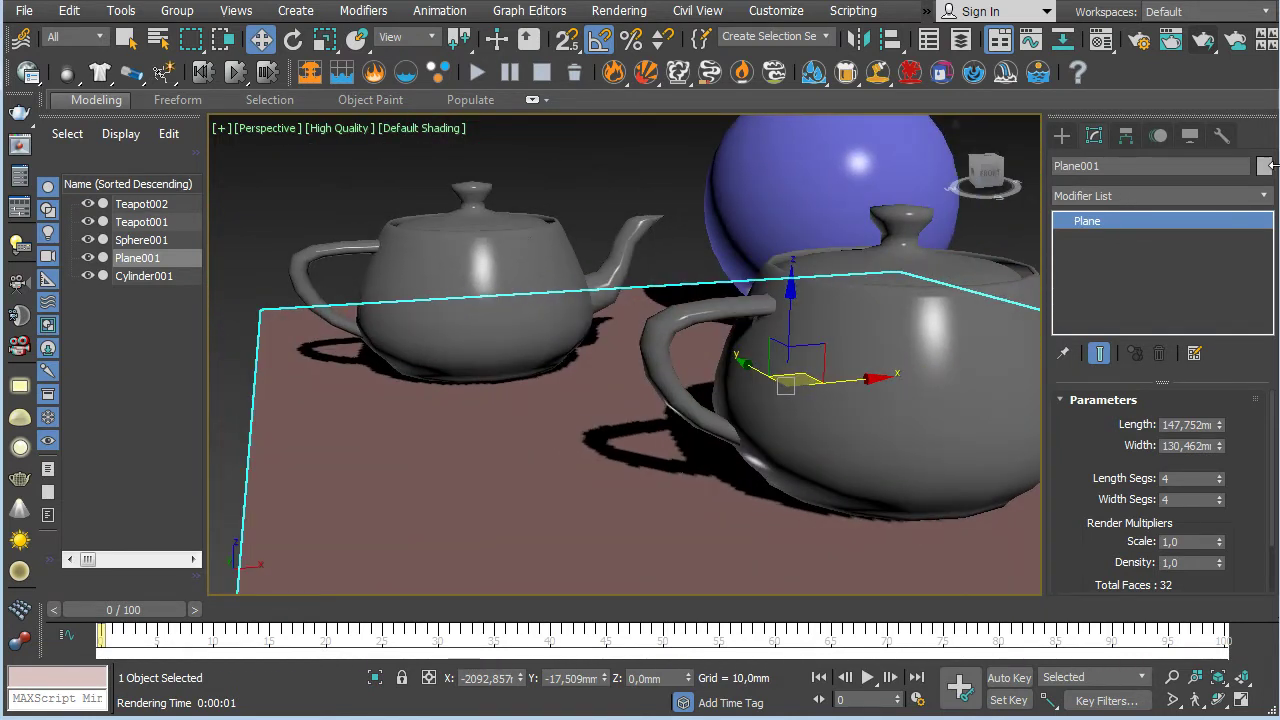
left_click(1206, 46)
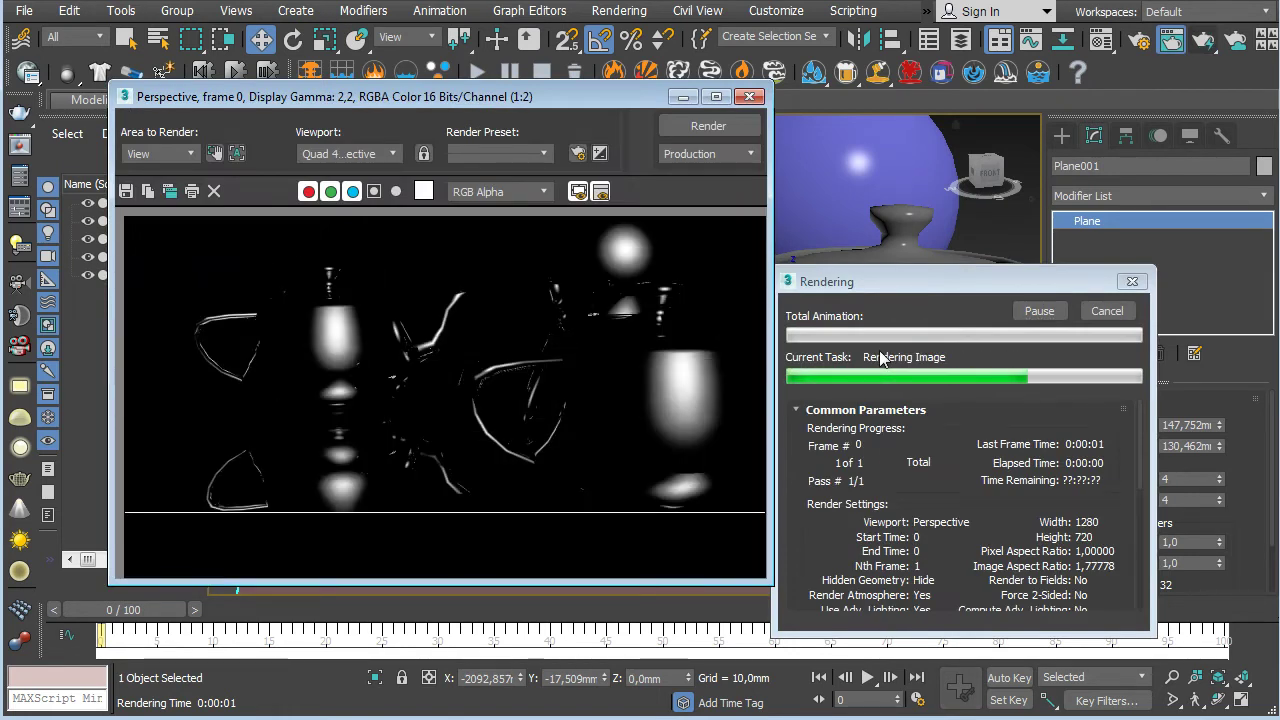
left_click(749, 97)
Step: Render the perspective view again from the spout side of the teapots and close the rendered frame
middle_click_drag(868, 284, 702, 307, "alt")
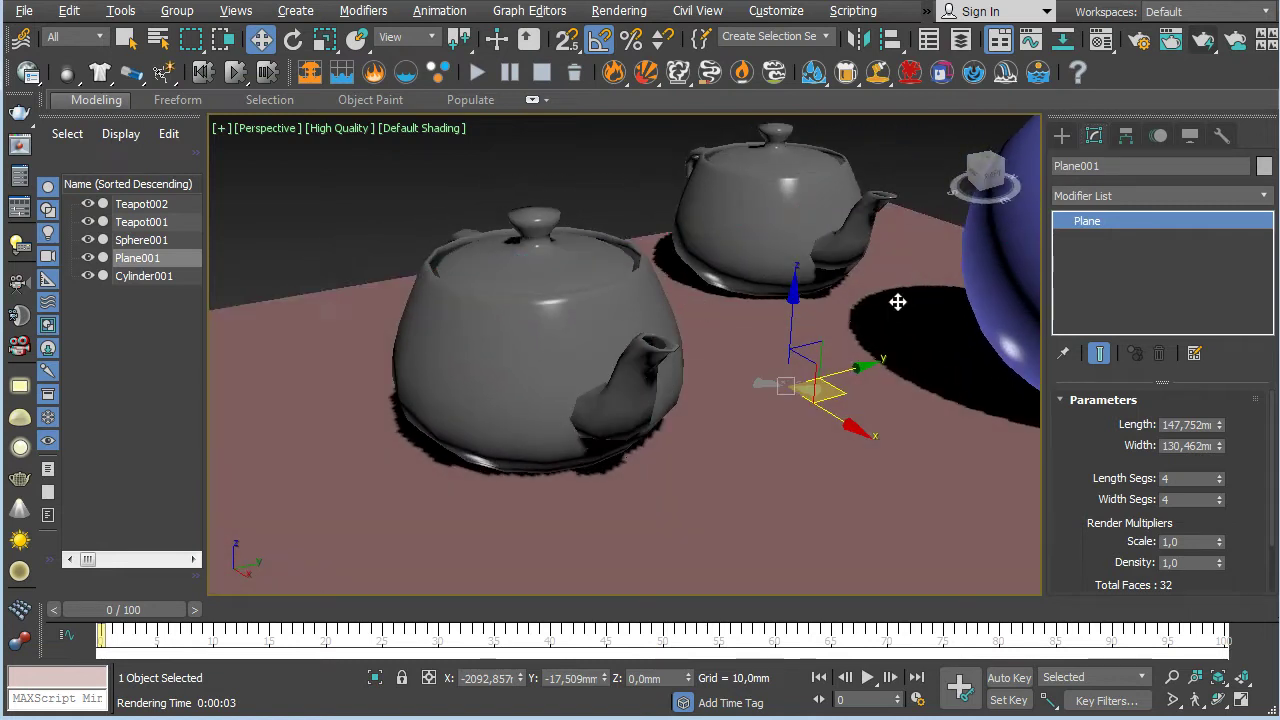
middle_click_drag(906, 298, 806, 308, "alt")
left_click(1208, 42)
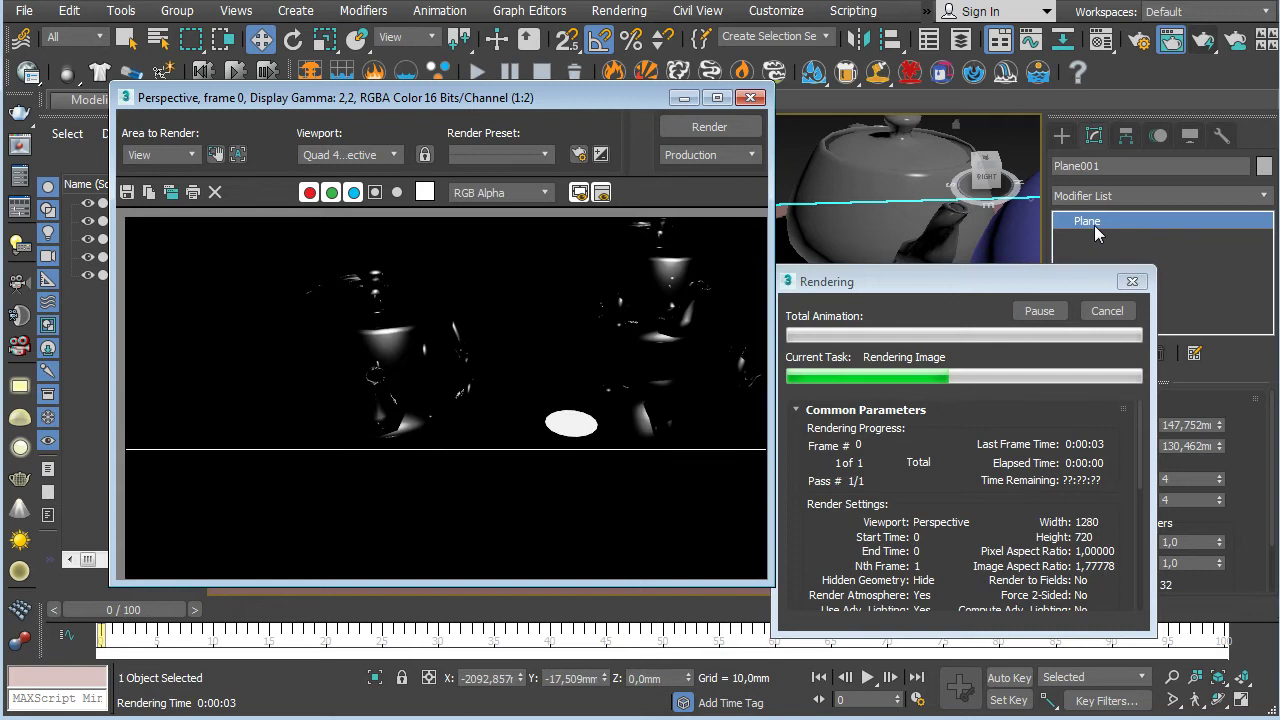
left_click(750, 97)
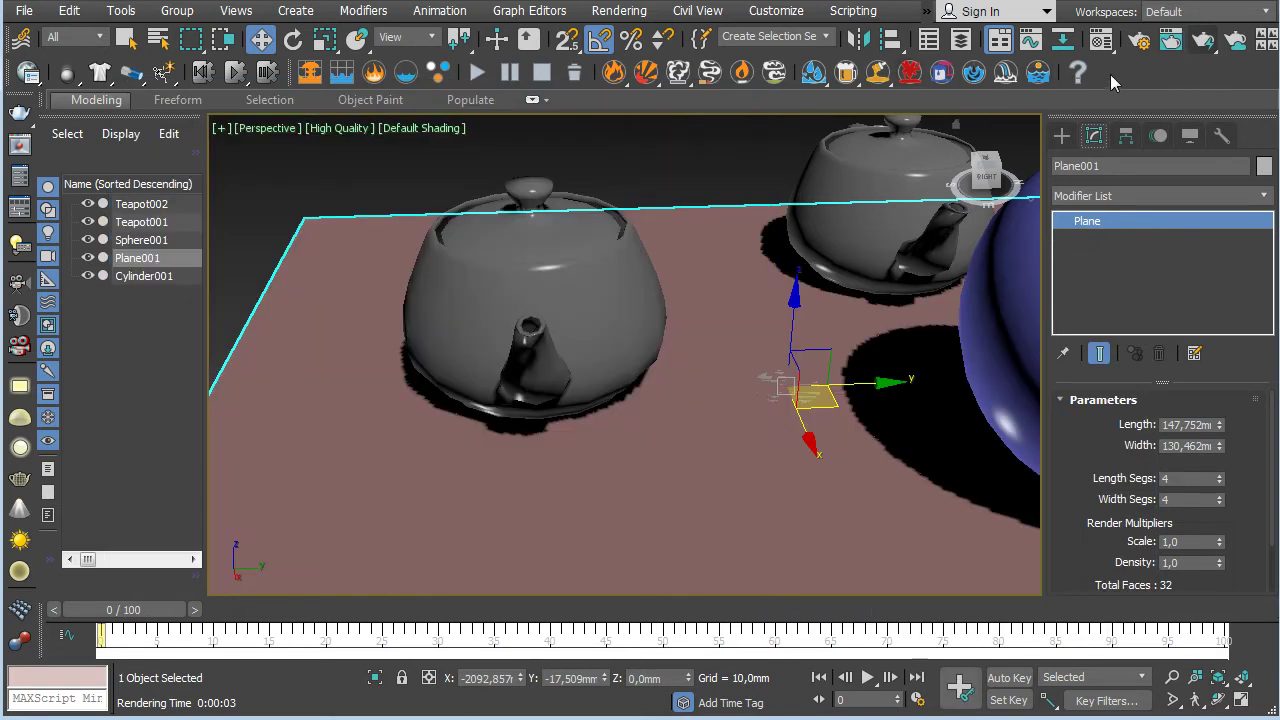
Step: Enable the use of the quattro_canti_4k.hdr environment map in the Environment and Effects settings
key("8")
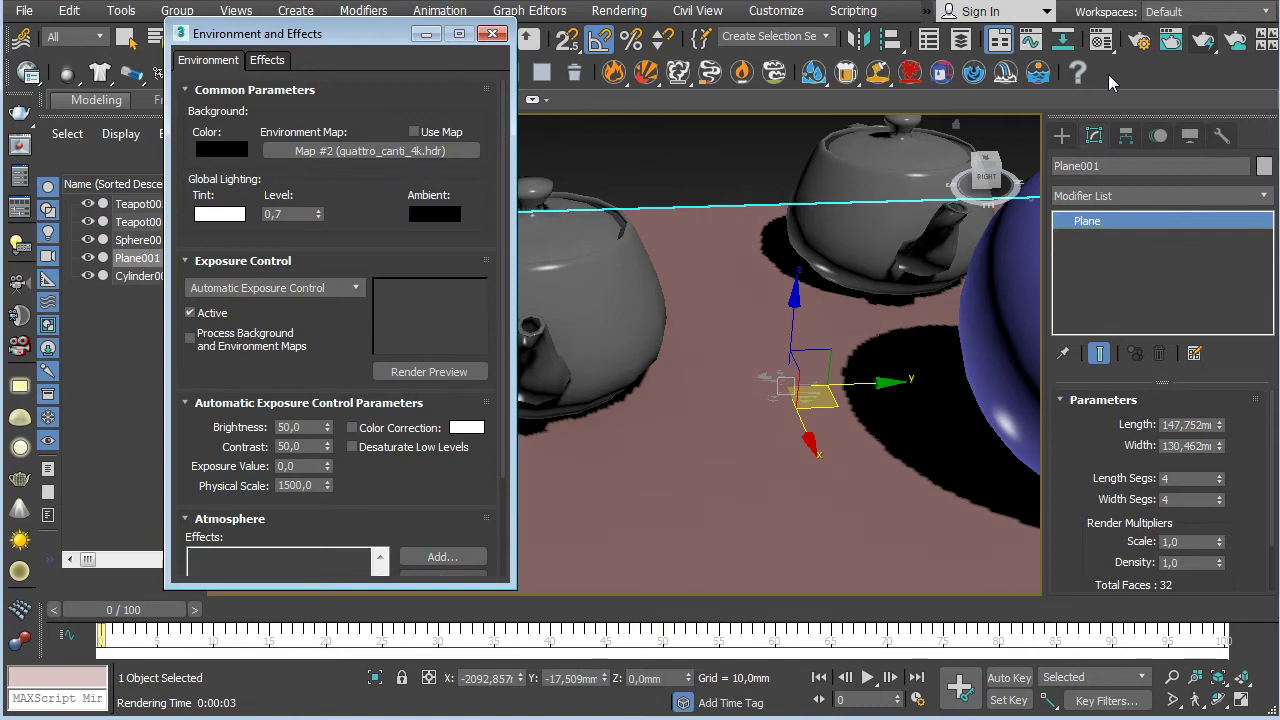
left_click(1110, 75)
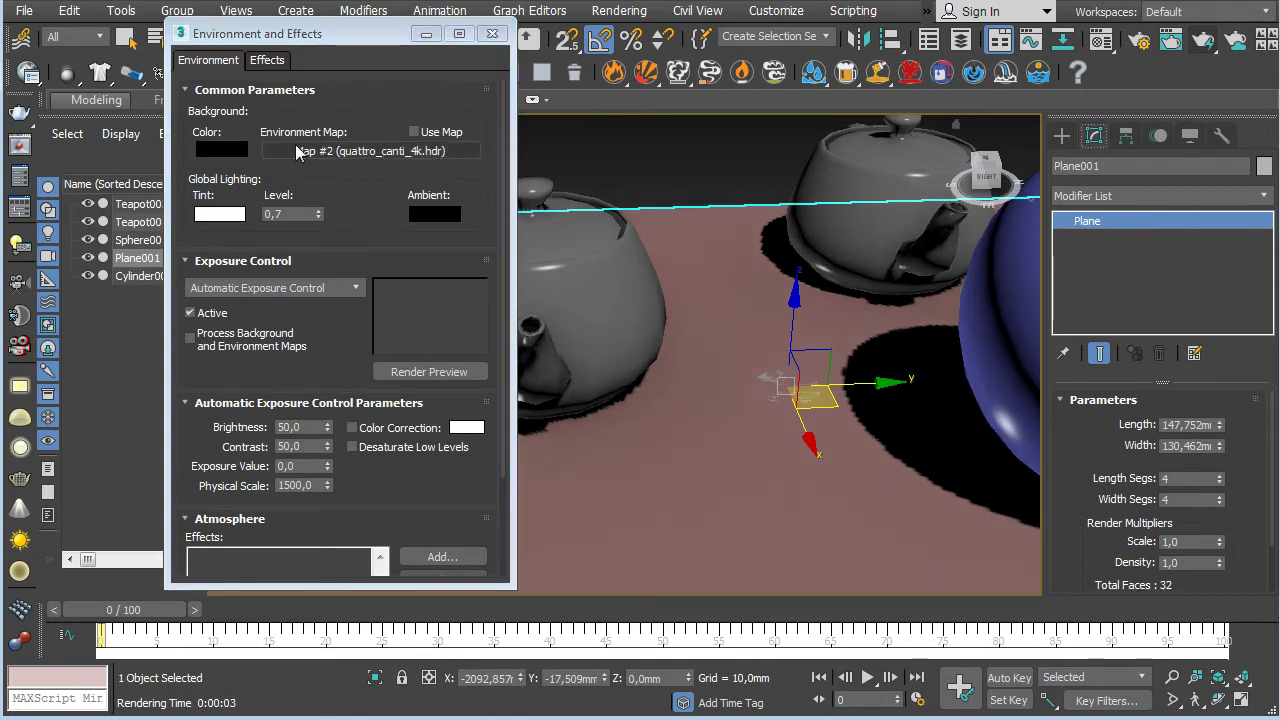
left_click_drag(296, 151, 296, 151)
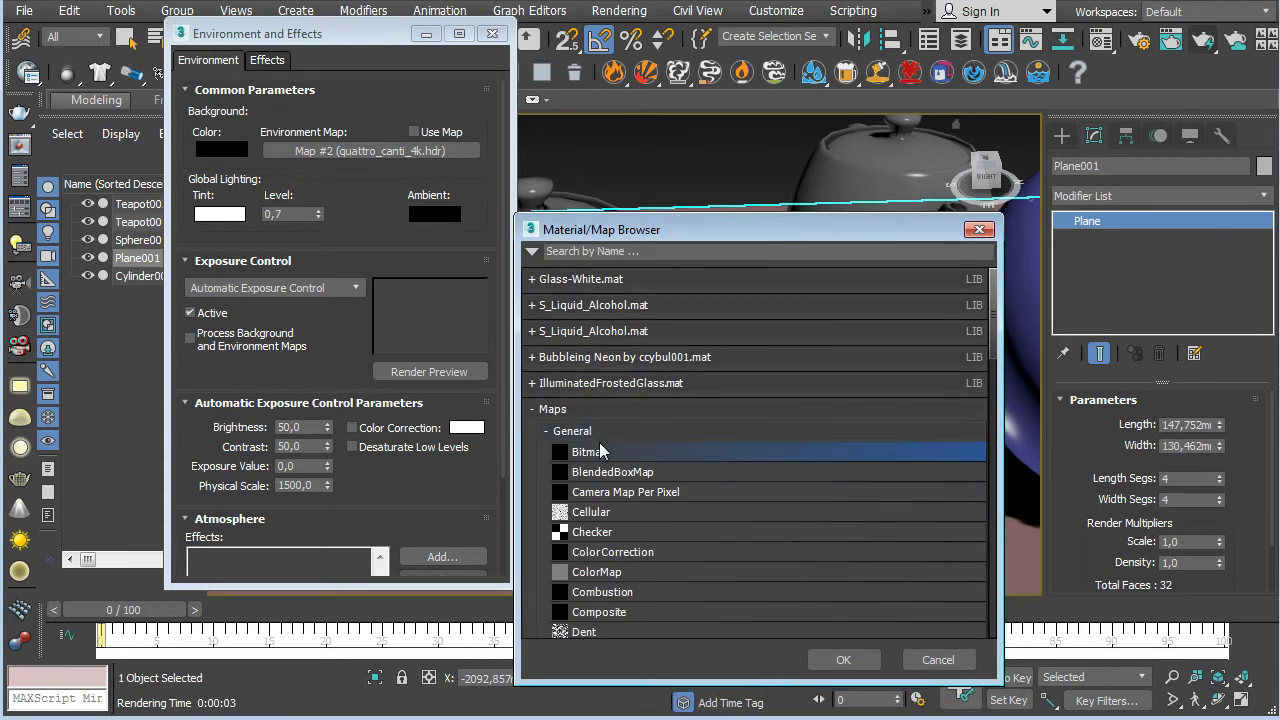
left_click(932, 662)
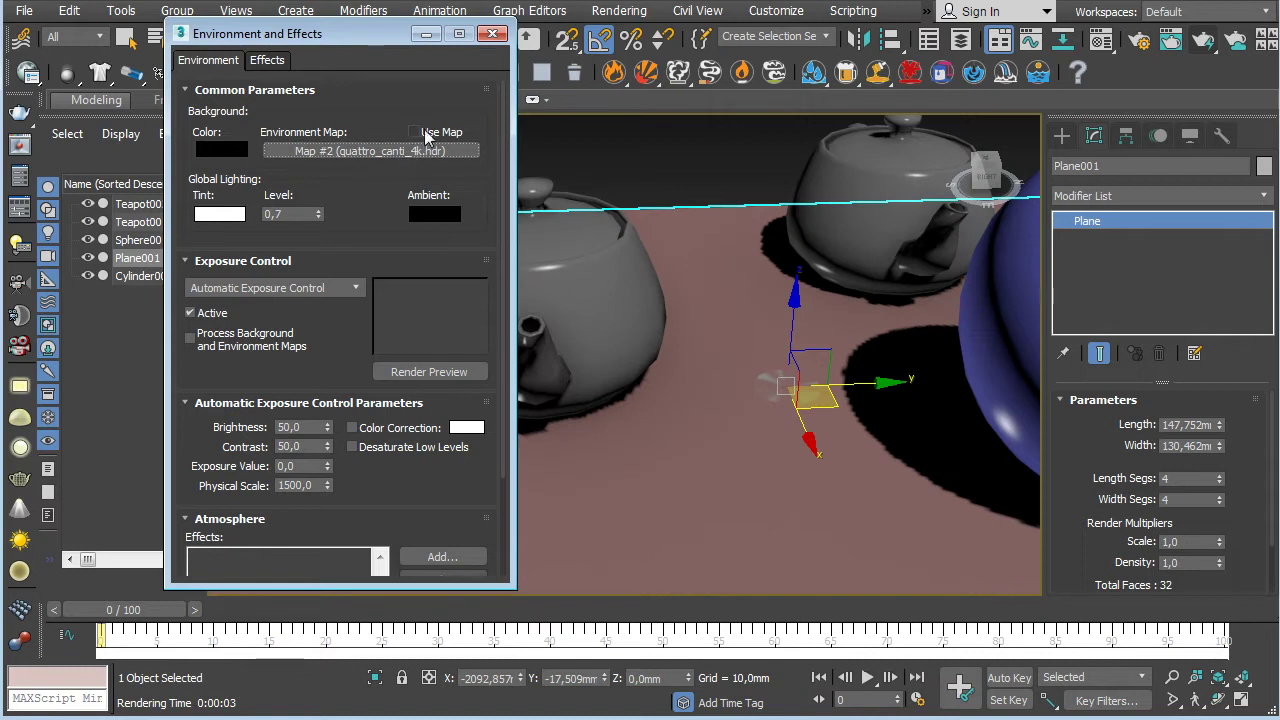
left_click(492, 33)
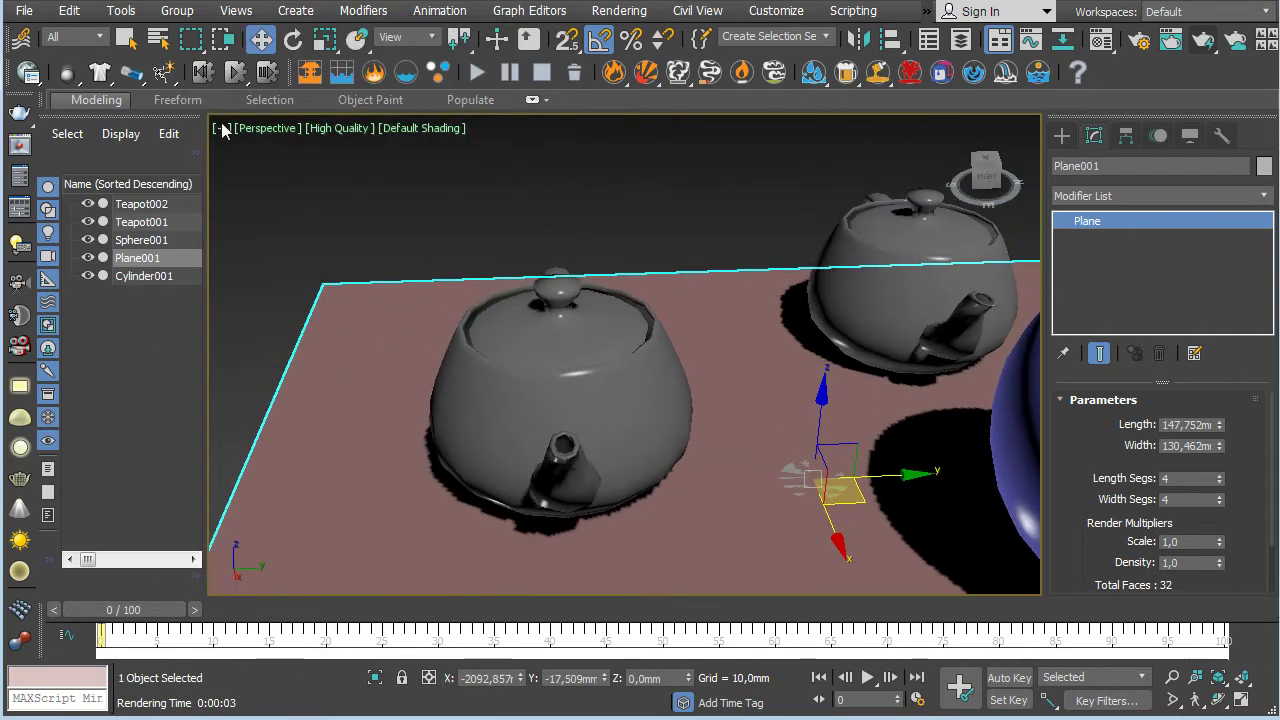
Step: Configure the active viewport to use the environment background
left_click(221, 129)
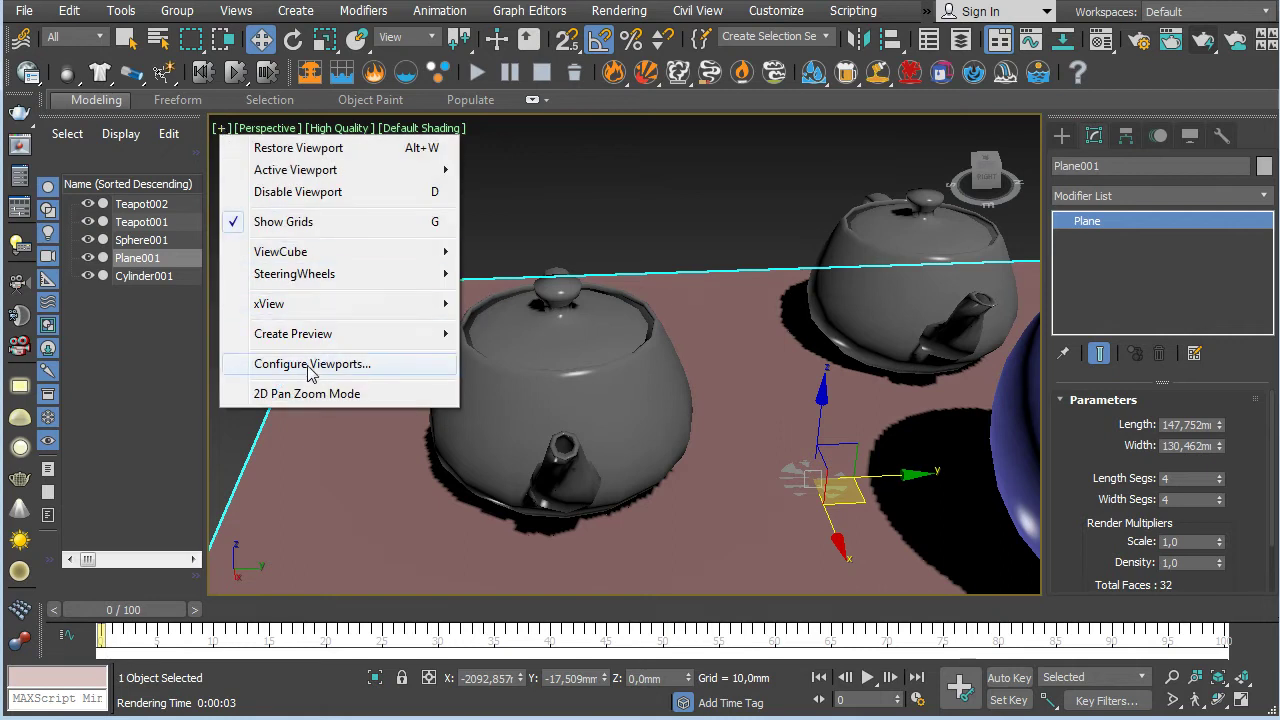
left_click(309, 365)
left_click(416, 237)
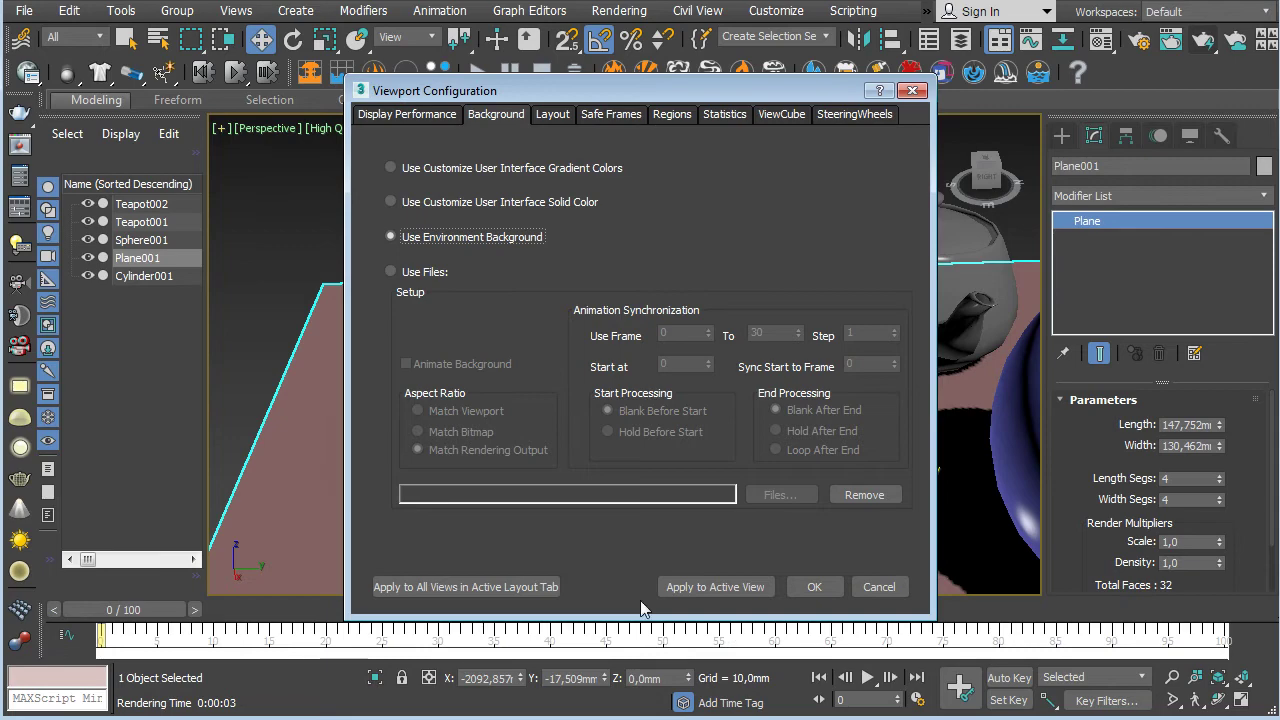
left_click(715, 587)
left_click(808, 587)
Step: Examine the environment reflections on the sphere, teapots and tabletop plane in the viewport from several sides
middle_click_drag(580, 318, 1086, 266, "alt")
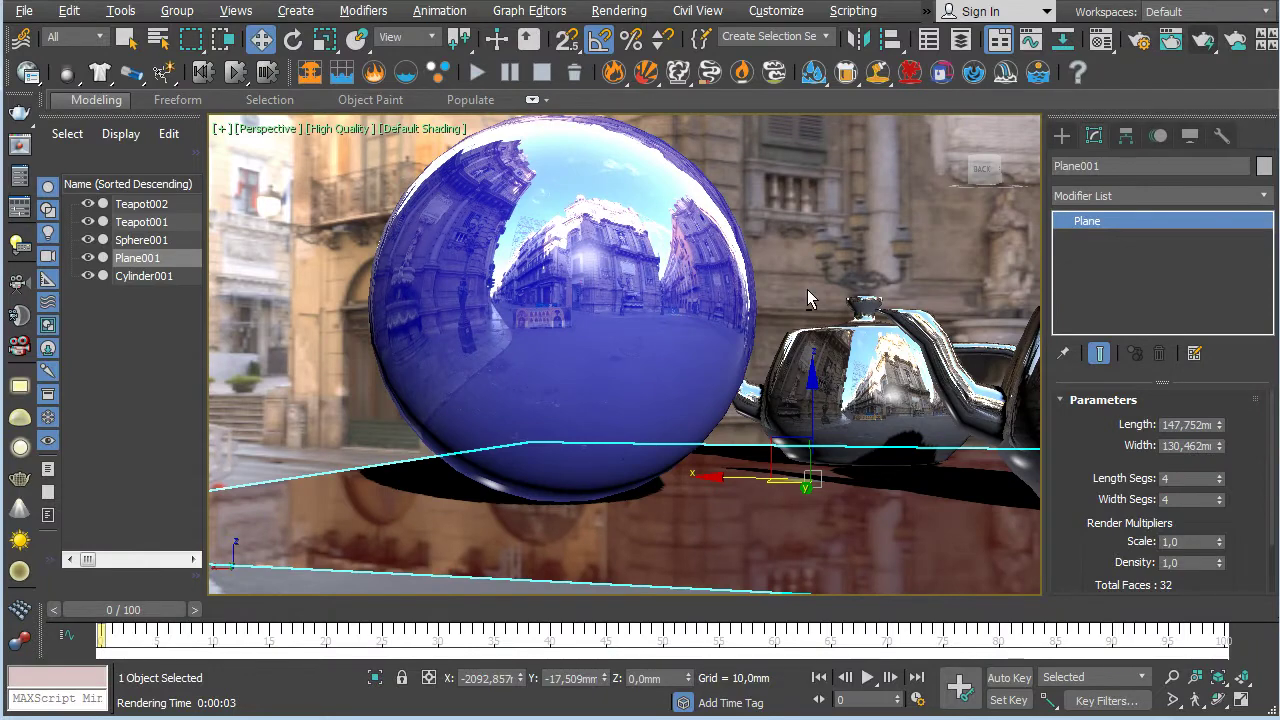
middle_click_drag(810, 299, 893, 301, "alt")
middle_click_drag(782, 337, 734, 338)
scroll(737, 437, "down", 3)
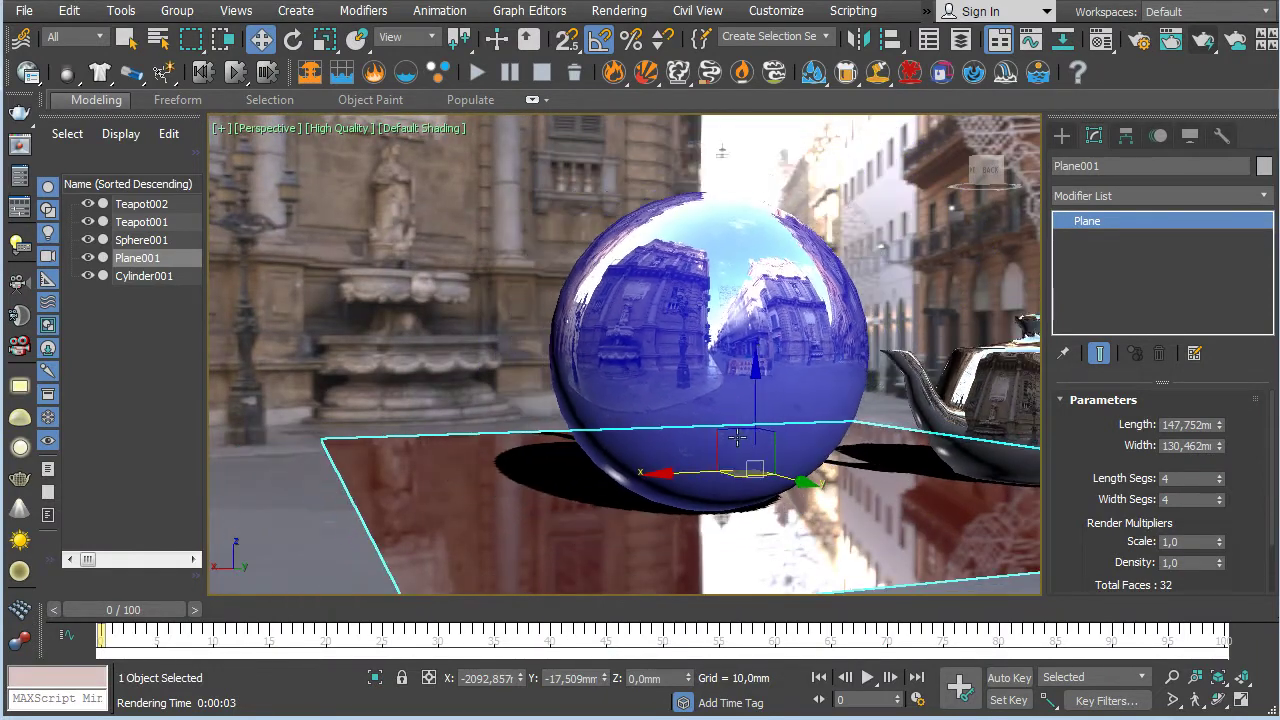
middle_click_drag(905, 357, 367, 362, "alt")
scroll(750, 425, "up", 4)
middle_click_drag(751, 423, 640, 370, "alt")
scroll(594, 337, "up", 2)
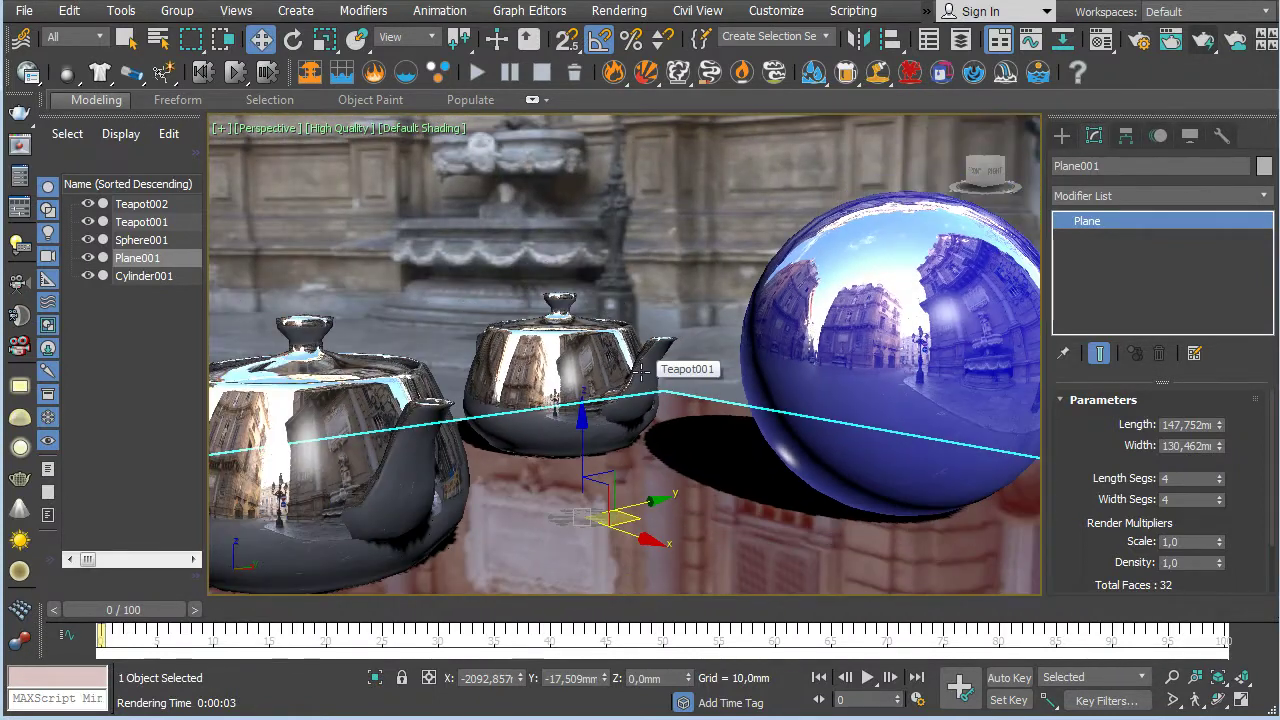
Step: Switch the viewport quality to Standard for comparison, then restore it to High Quality
left_click(345, 128)
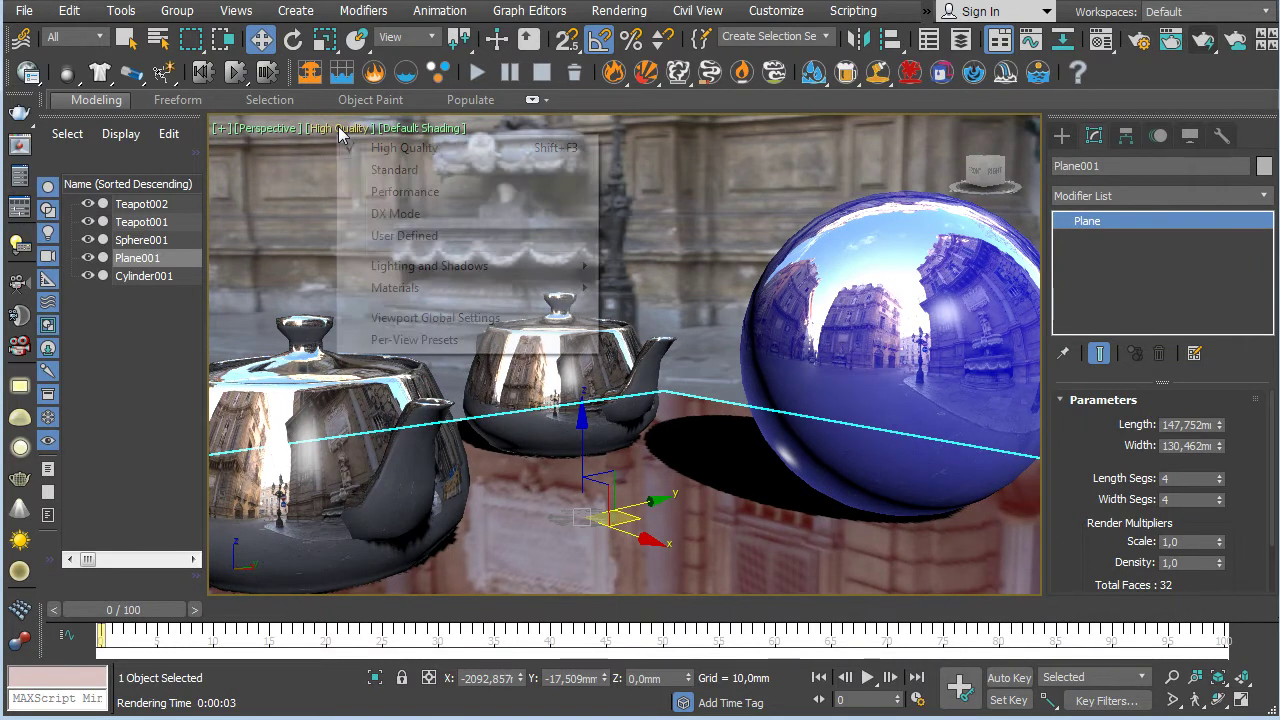
left_click(390, 171)
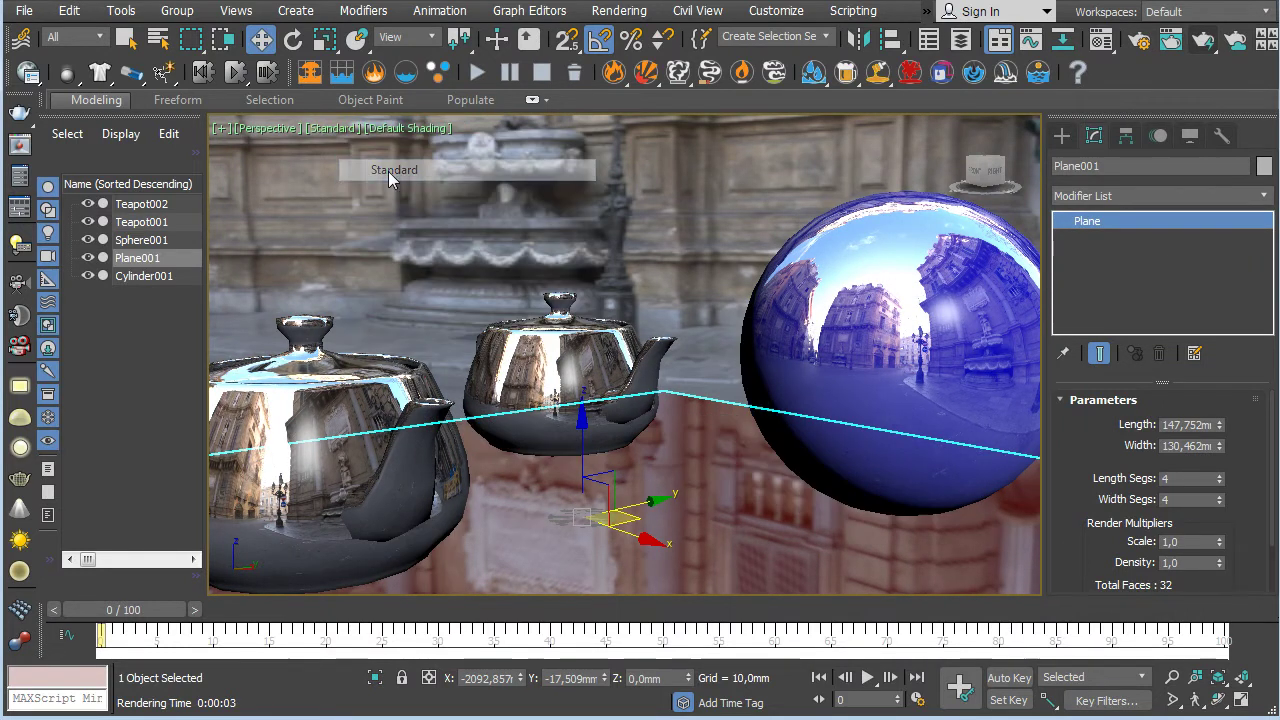
middle_click_drag(705, 221, 451, 164, "alt")
left_click(330, 128)
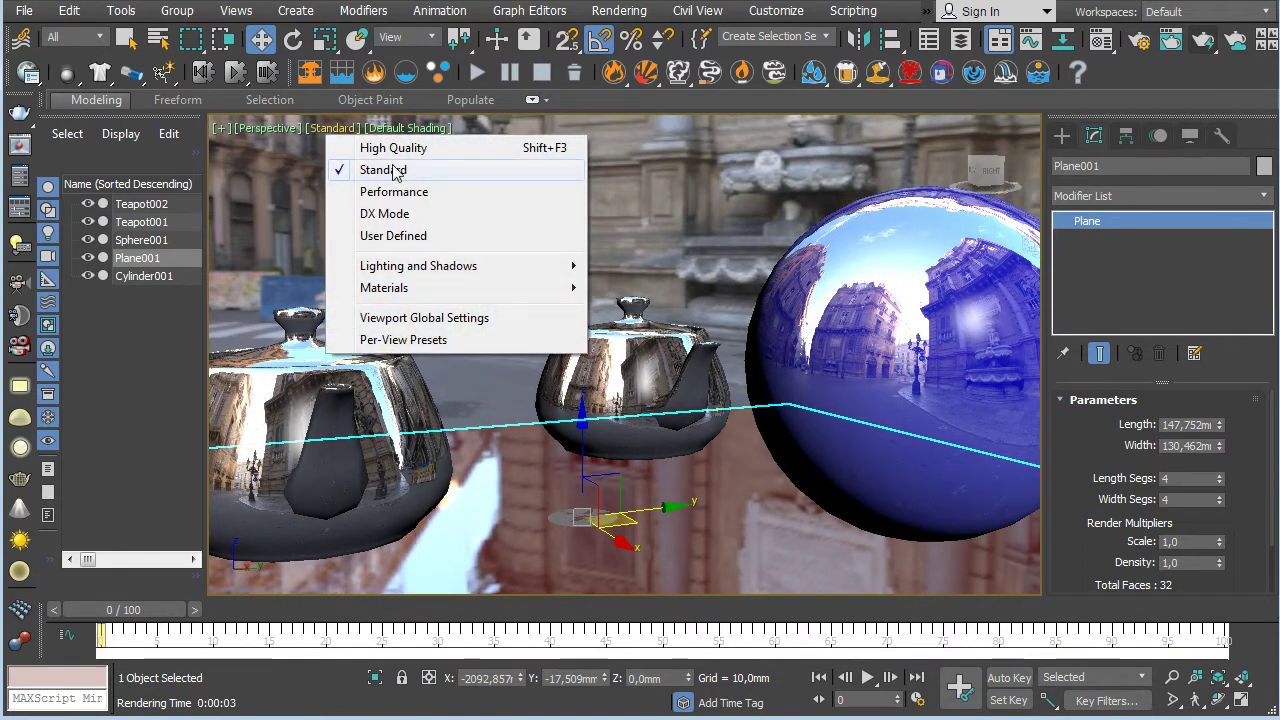
mouse_move(388, 290)
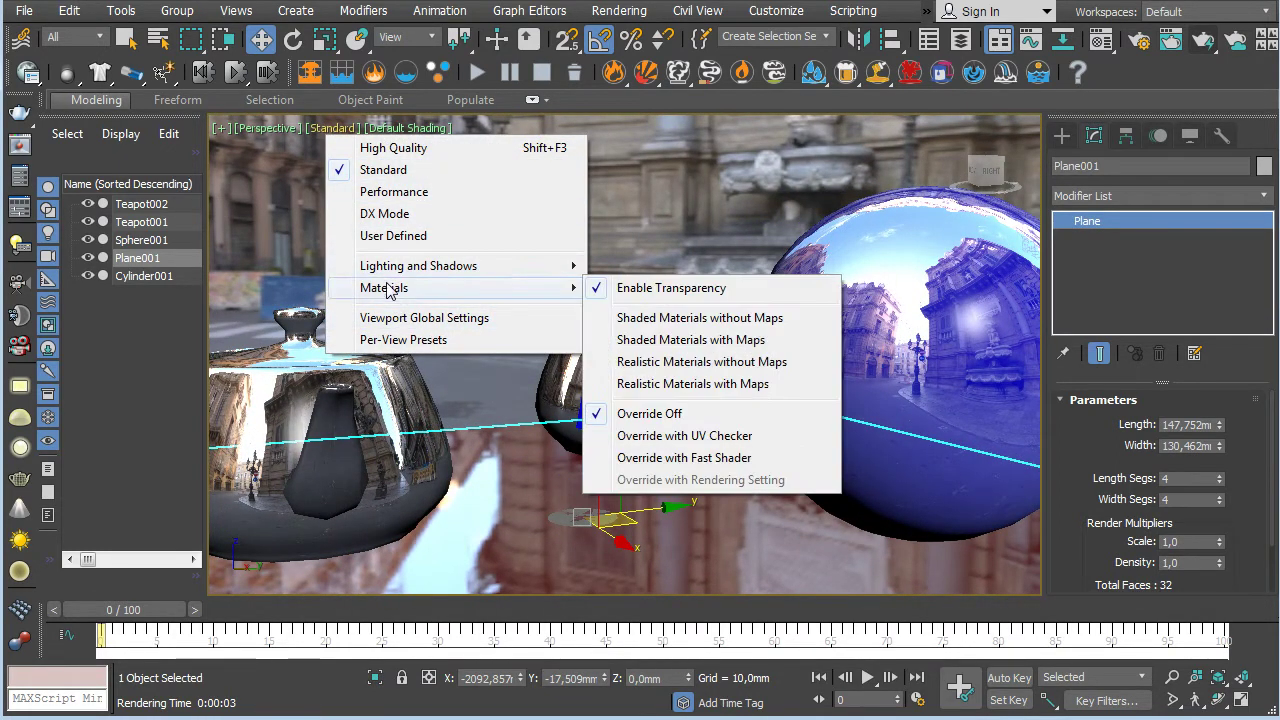
left_click(393, 148)
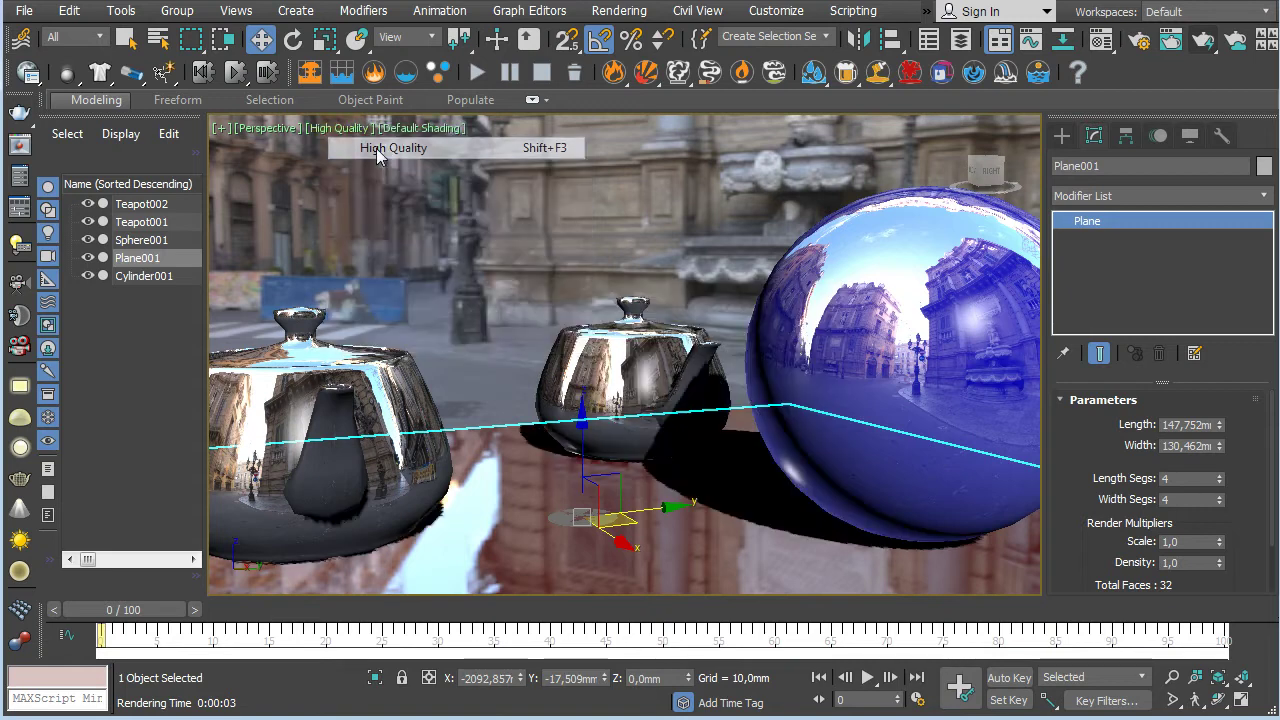
Step: Render the perspective view from two angles and examine the mutual reflections of the sphere and teapots in the enlarged second render
middle_click_drag(632, 275, 548, 229, "alt")
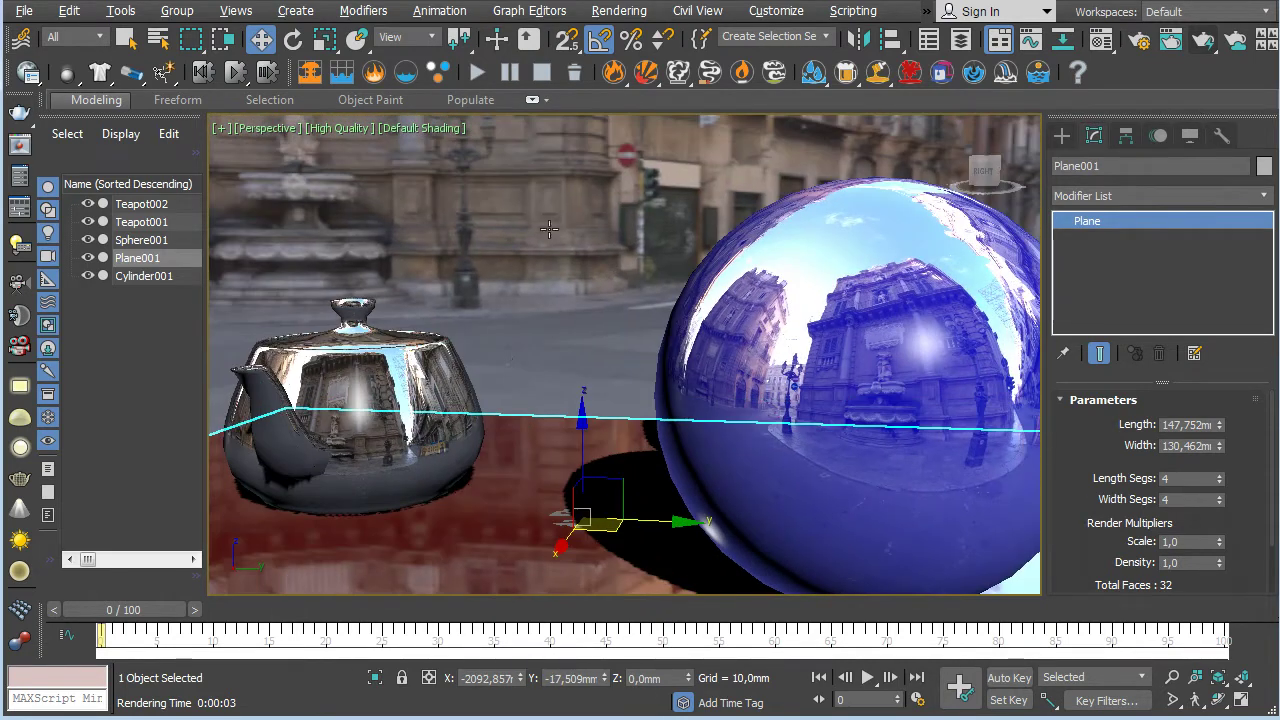
left_click(1205, 42)
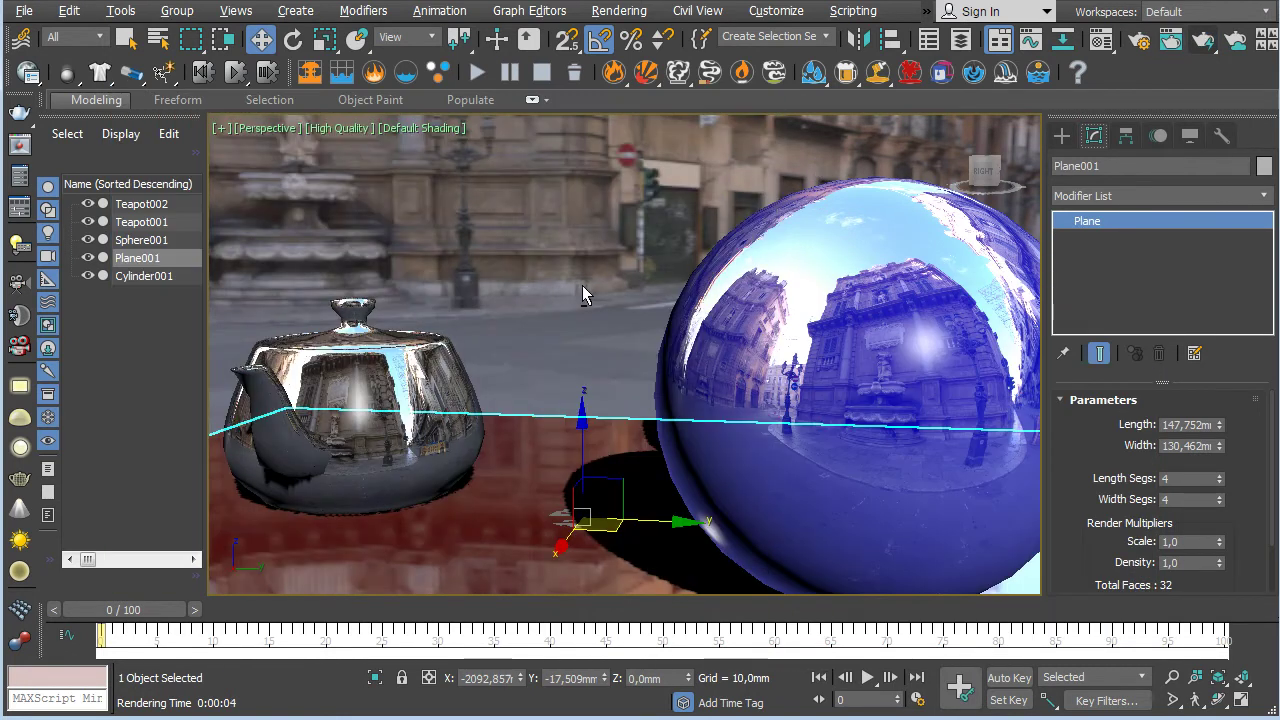
middle_click_drag(582, 285, 901, 303, "alt")
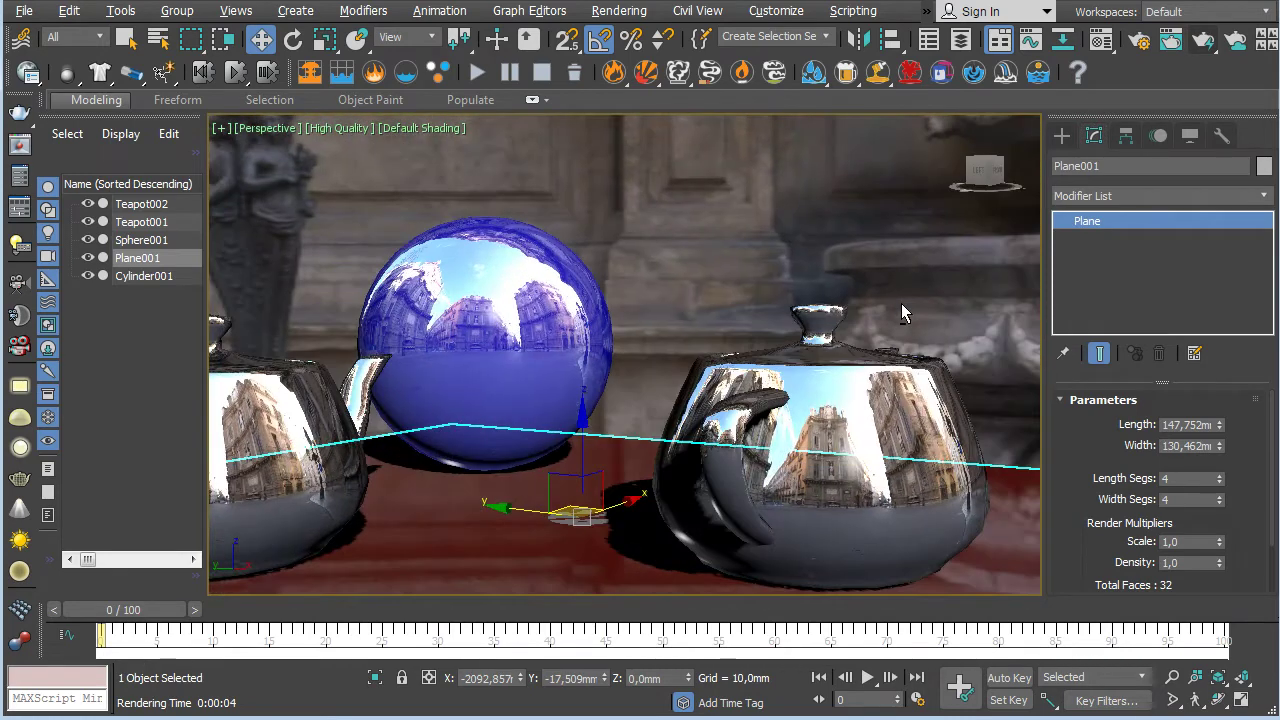
left_click(1207, 43)
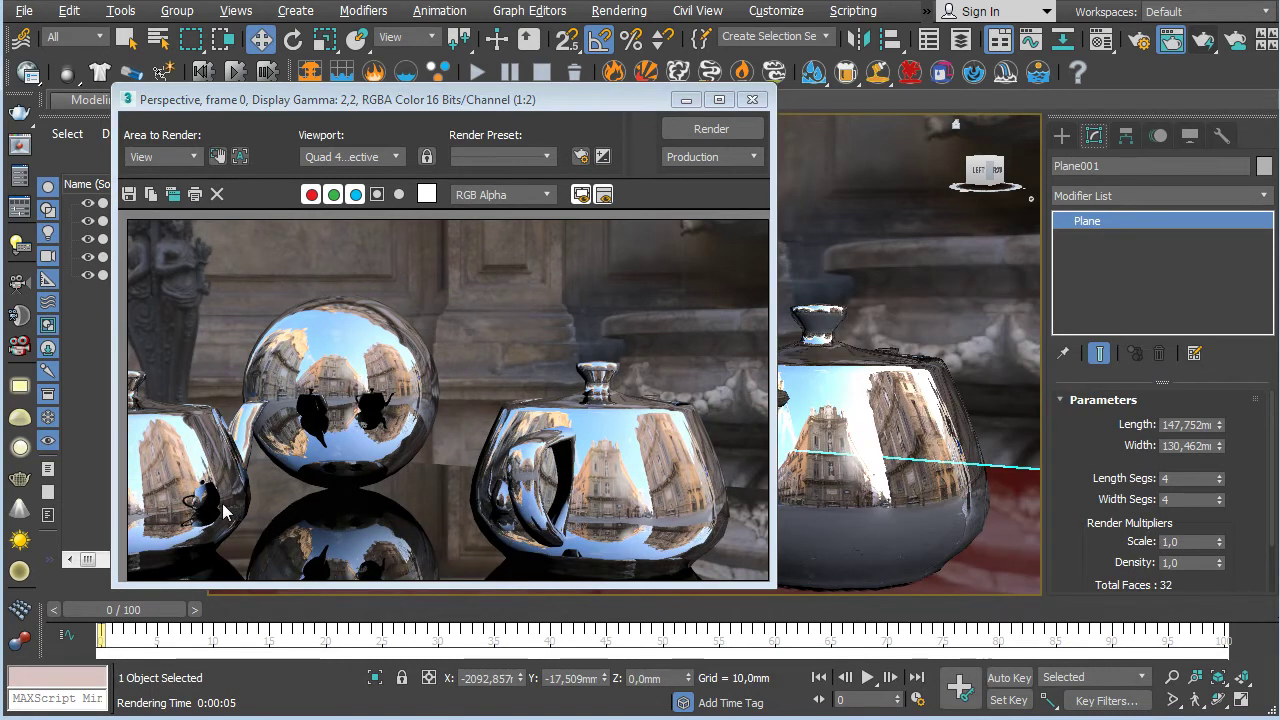
left_click_drag(771, 590, 1200, 652)
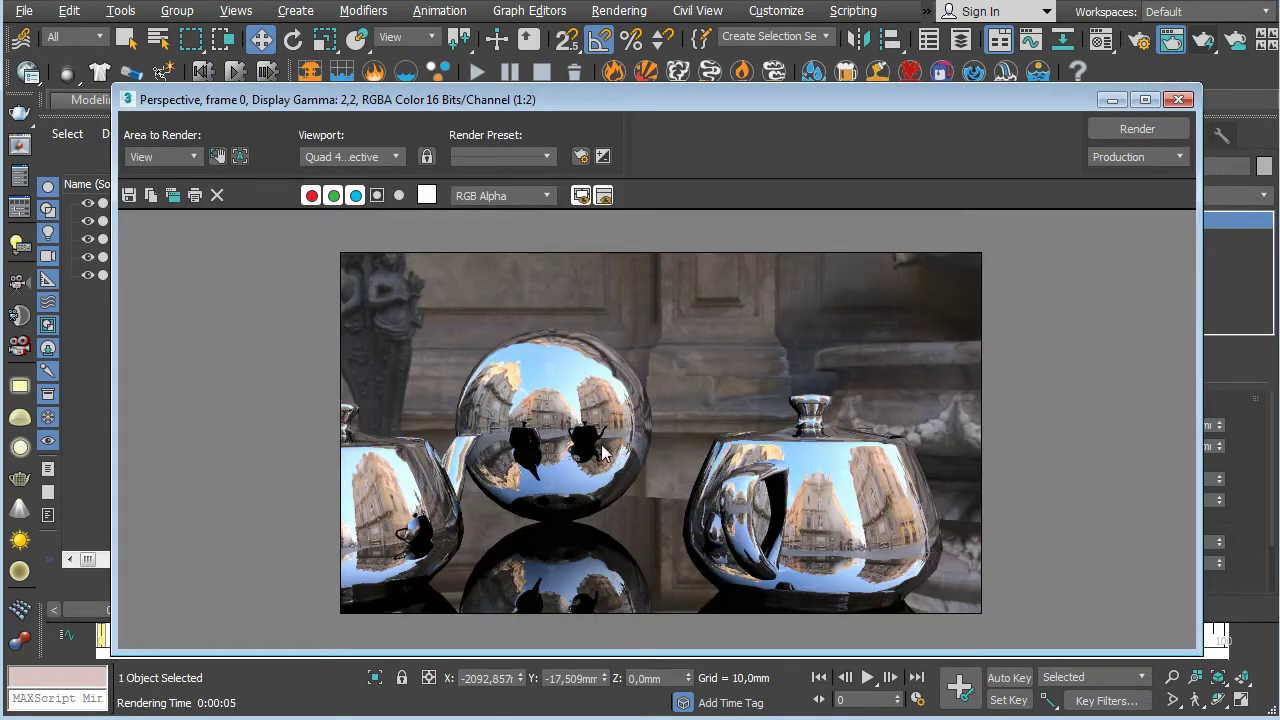
scroll(497, 478, "up", 4)
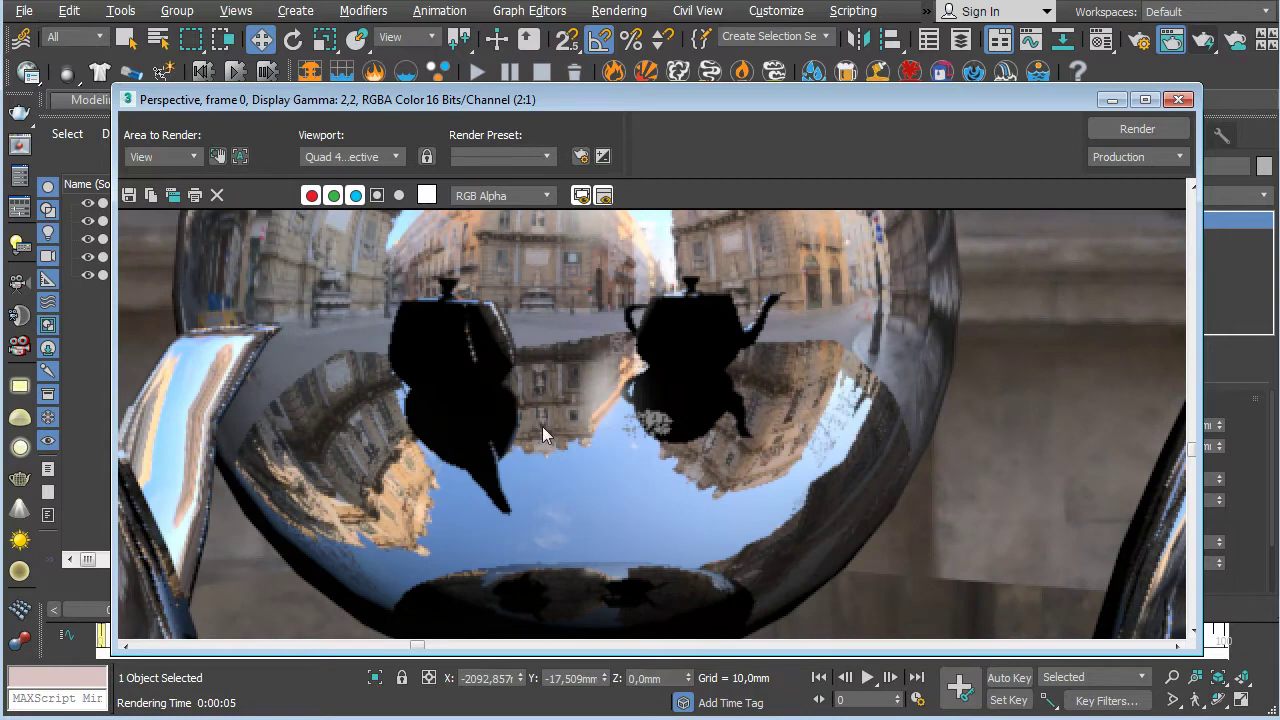
scroll(542, 426, "down", 2)
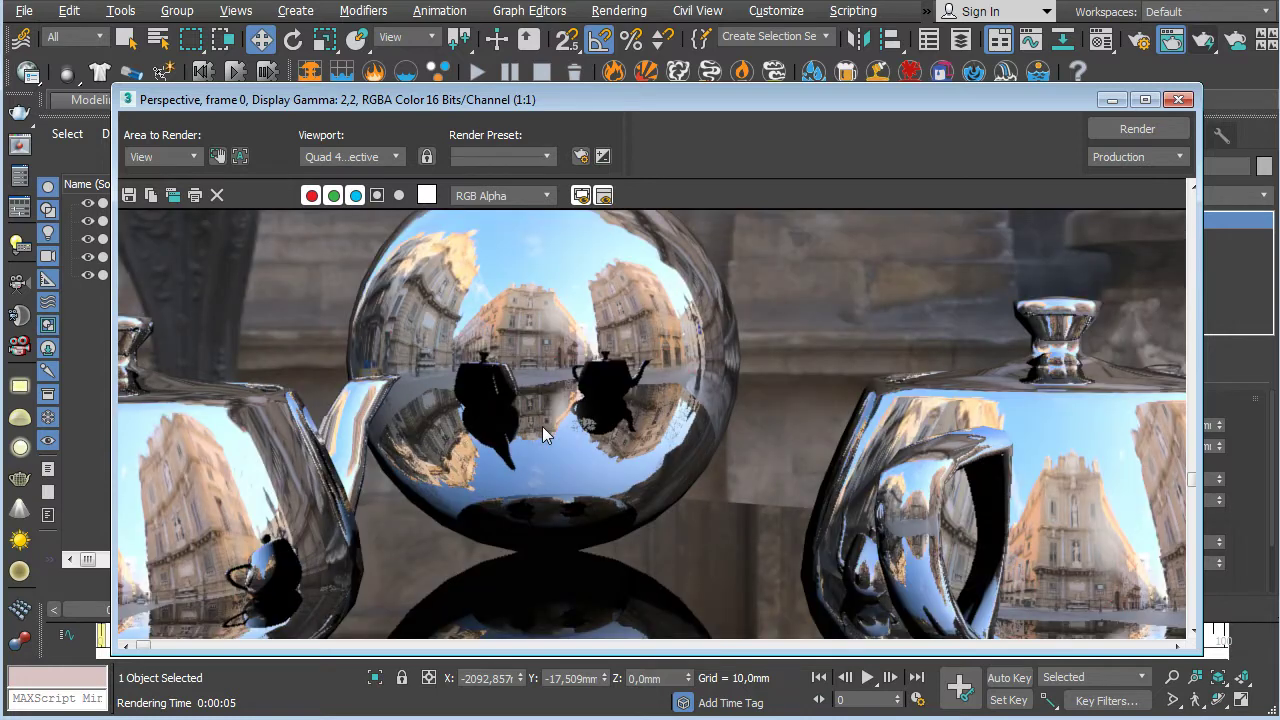
left_click(1182, 99)
middle_click_drag(640, 386, 452, 394, "alt")
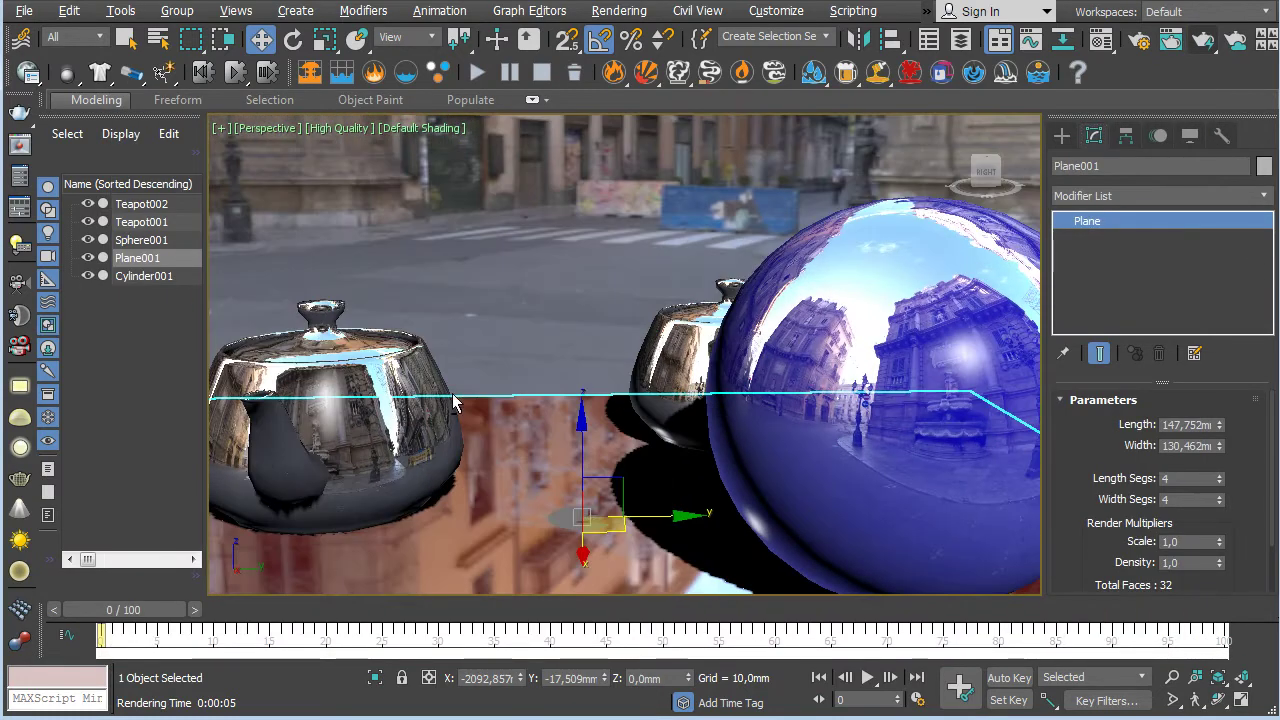
scroll(454, 398, "up", 2)
middle_click_drag(566, 338, 786, 362, "alt")
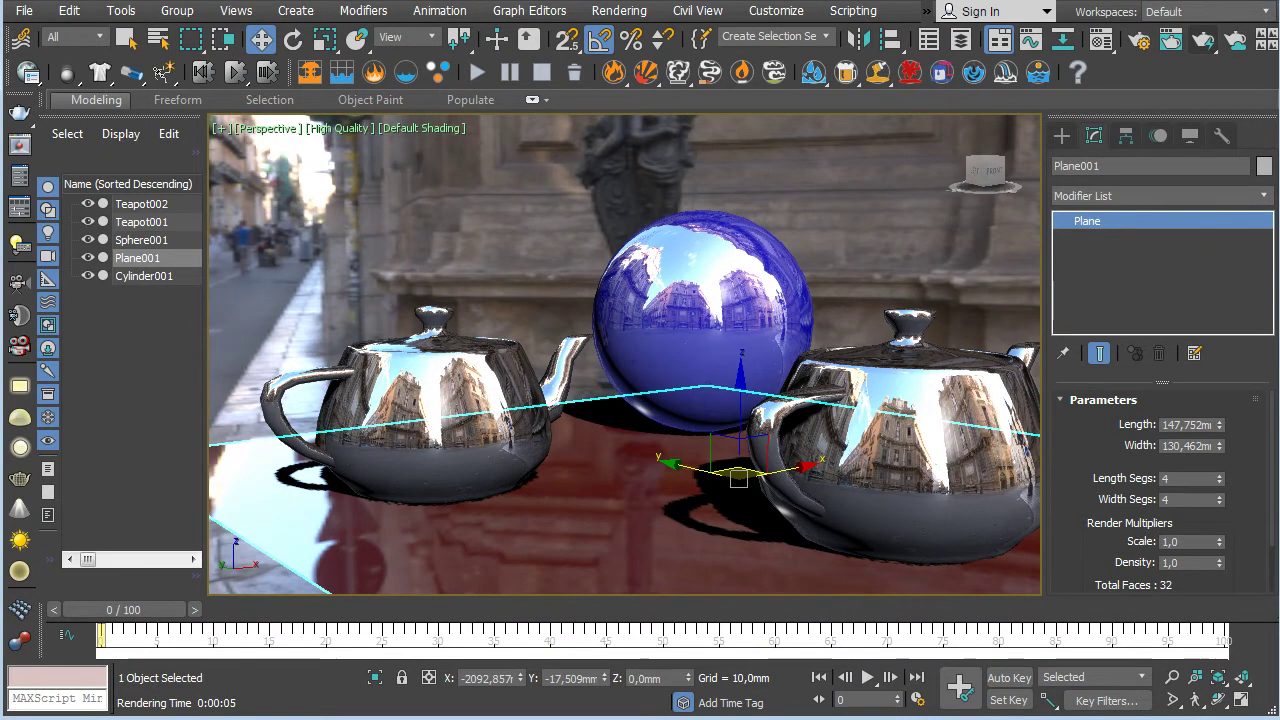
Step: Switch to Notepad and review the DAS_DynamicReflectionsOn.mcr and DAS_DynamicReflectionsOFF.mcr scripts, comparing their true and false reflection settings
key("alt+Tab")
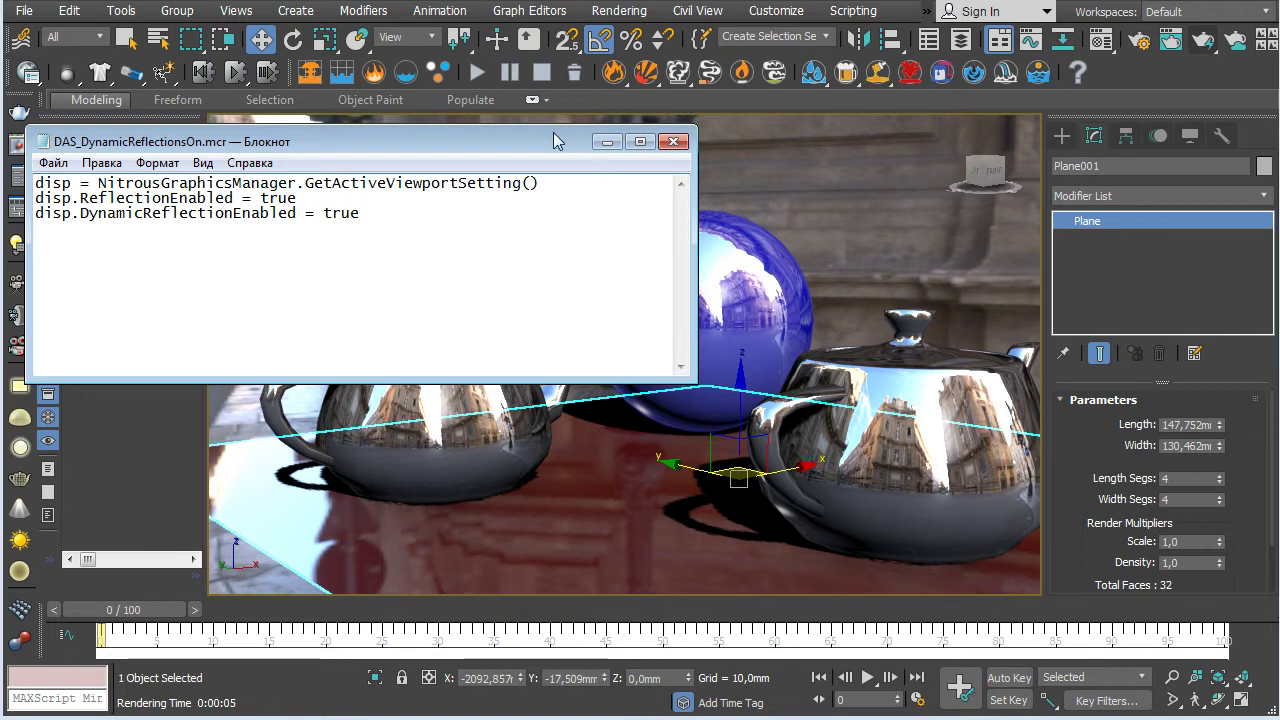
left_click_drag(557, 141, 542, 146)
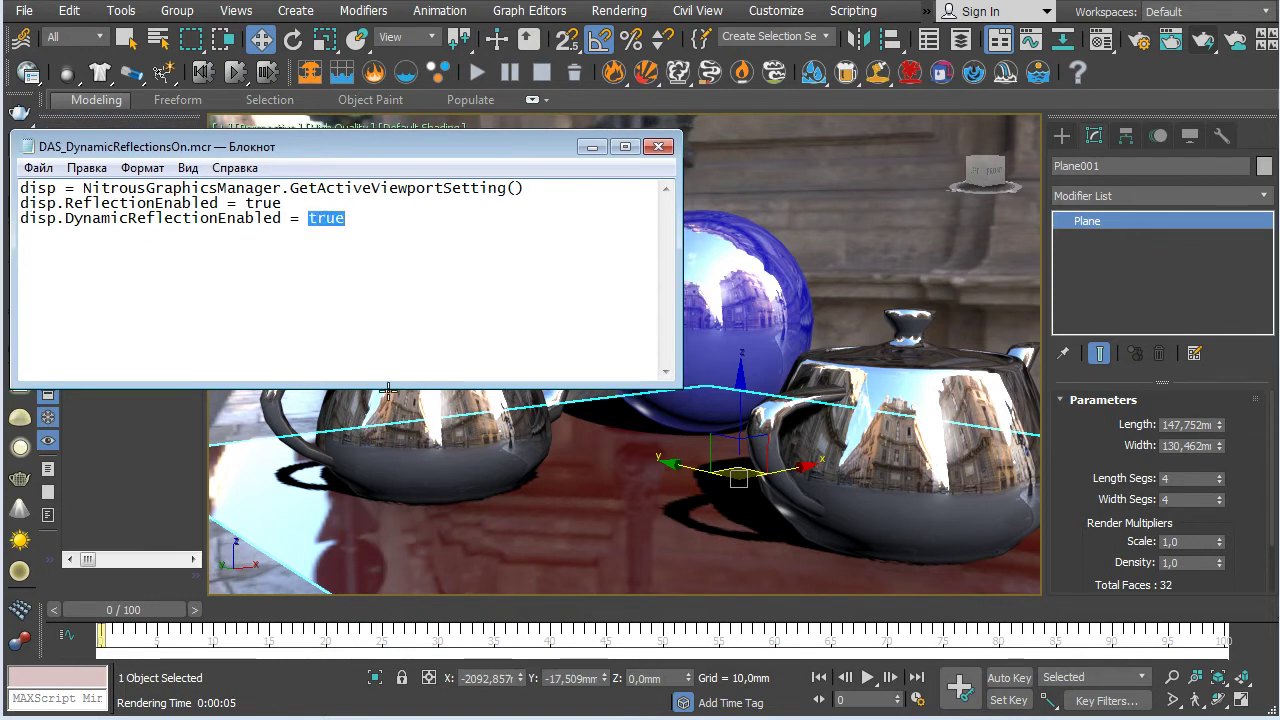
left_click(563, 659)
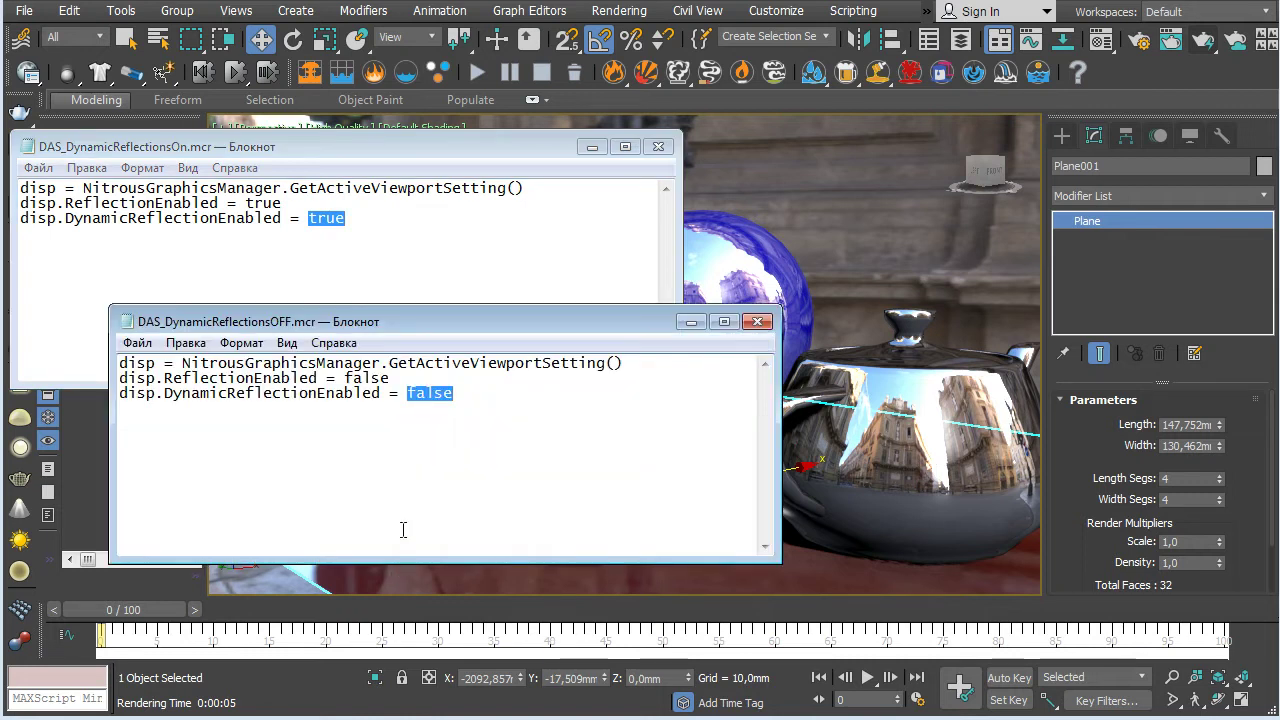
left_click(691, 321)
left_click_drag(378, 221, 2, 170)
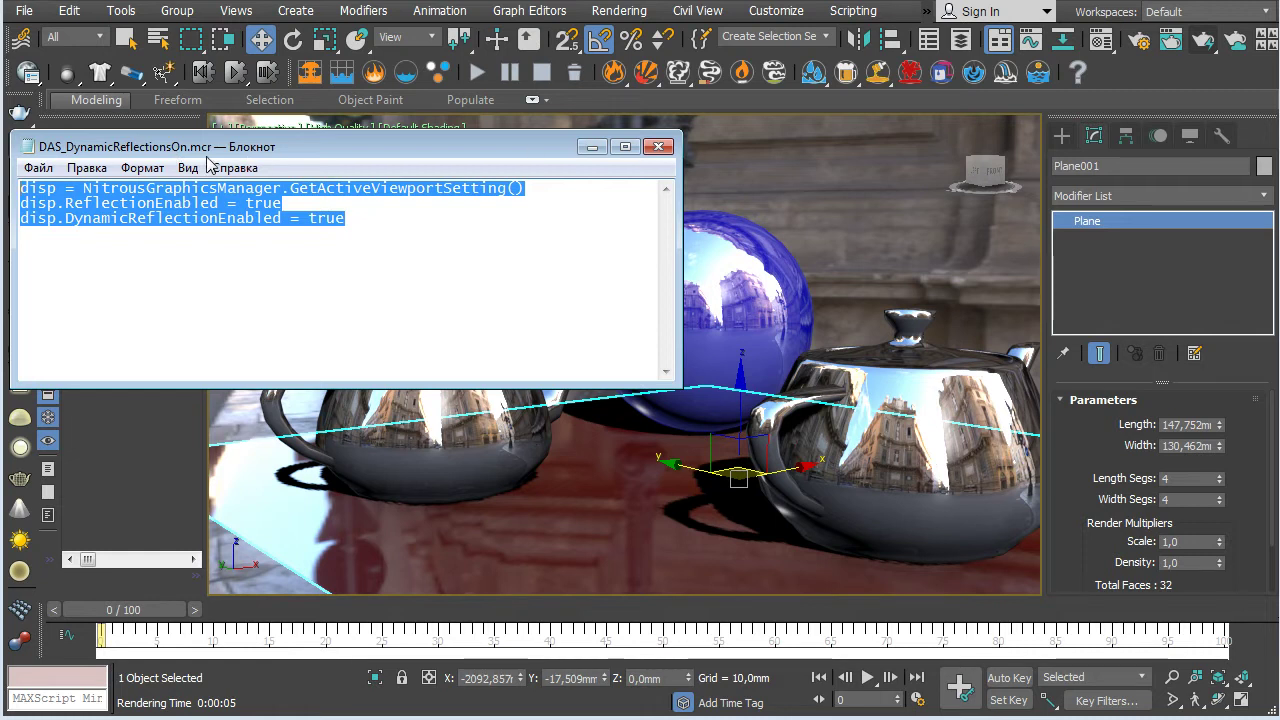
left_click(589, 149)
Step: Switch to the 3ds Max 2018 scripts folder, load DAS_DynamicReflectionsOn.mcr into the perspective viewport and deselect the plane
key("alt+Tab")
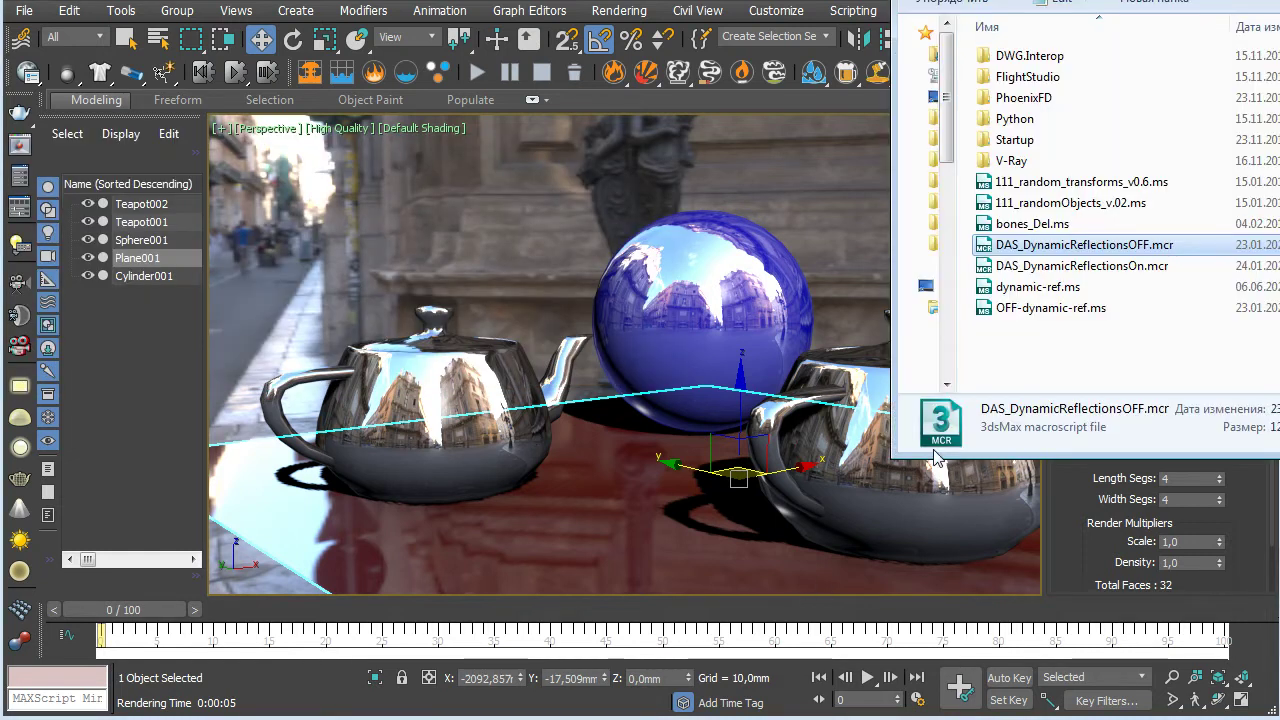
left_click_drag(1137, 1, 822, 52)
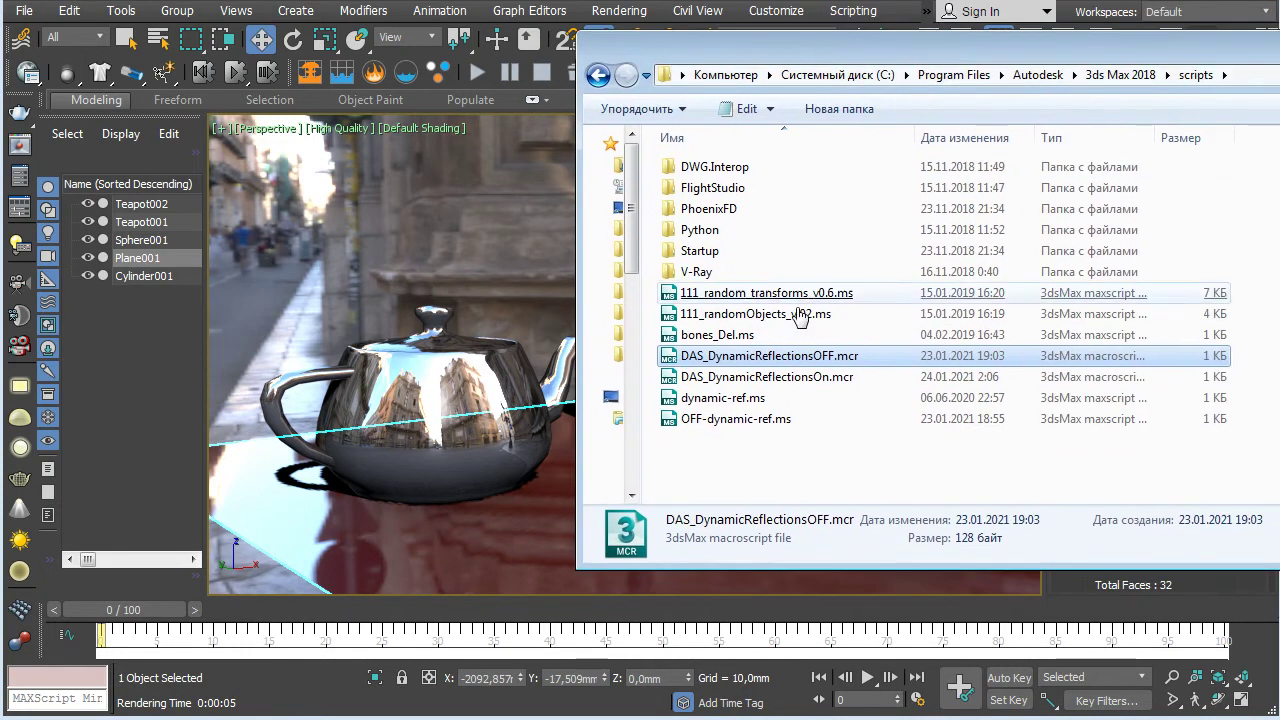
left_click(792, 441)
left_click(762, 357)
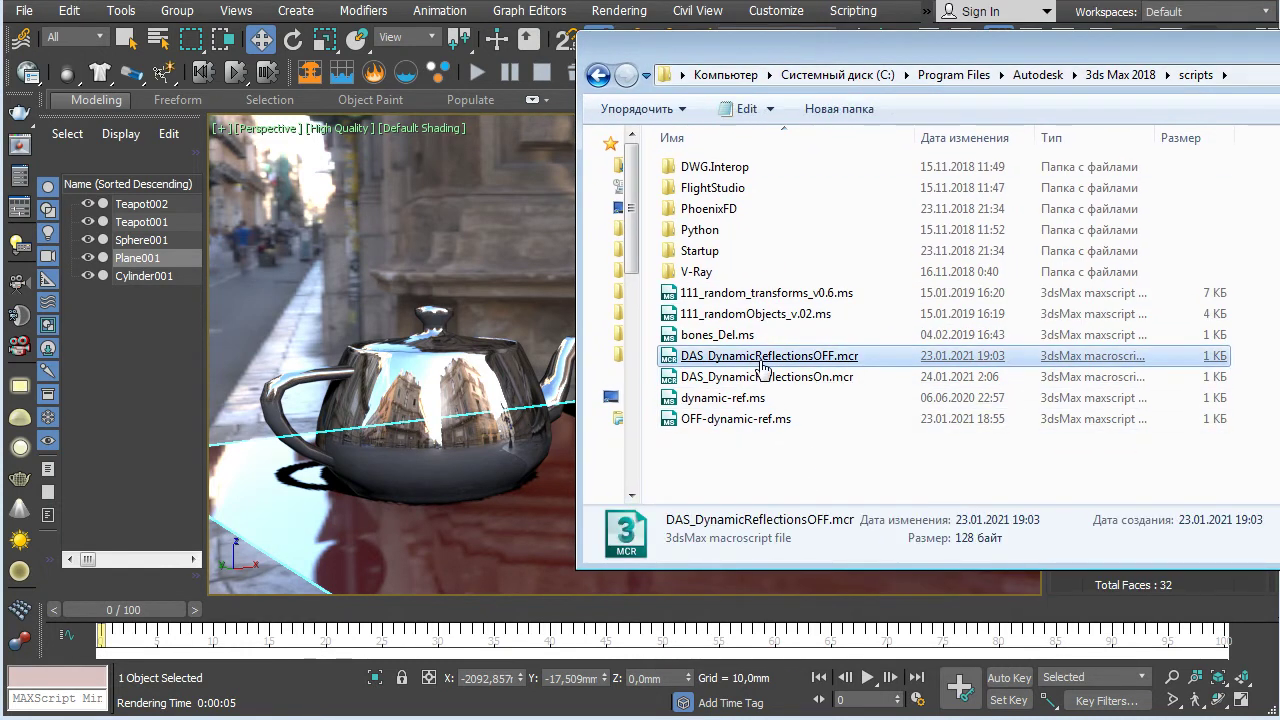
left_click(845, 385)
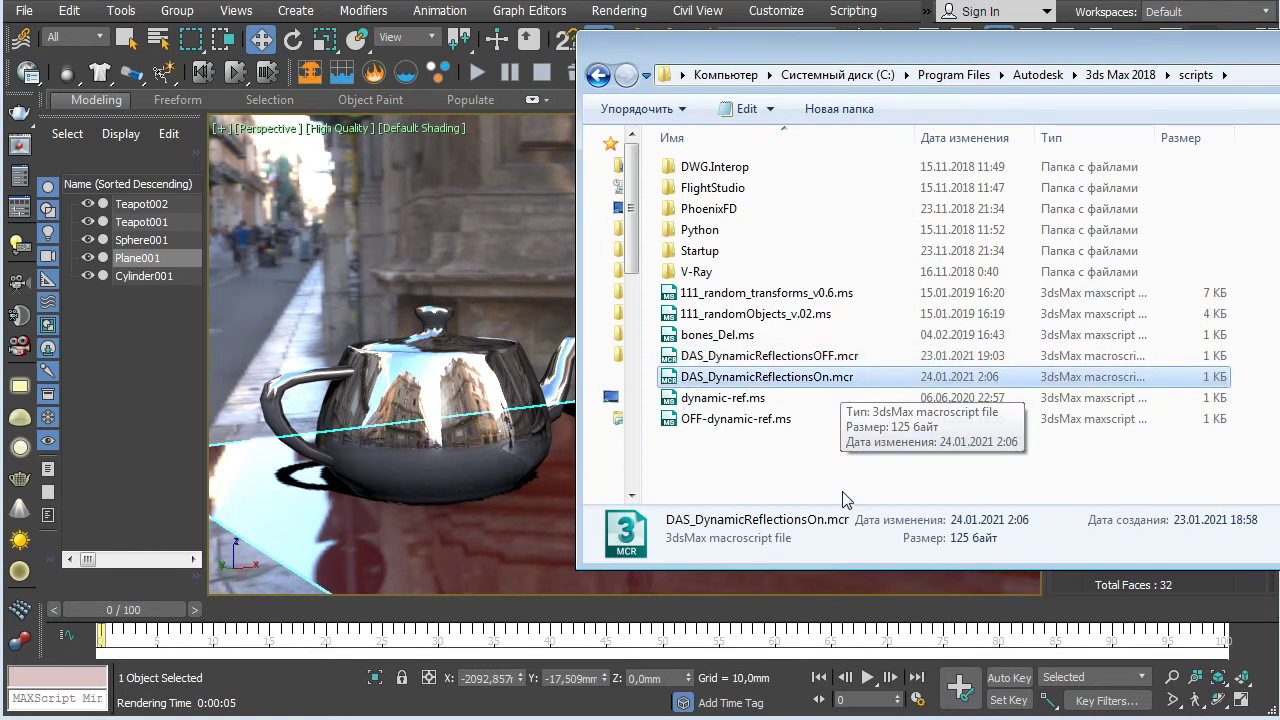
left_click_drag(840, 390, 497, 450)
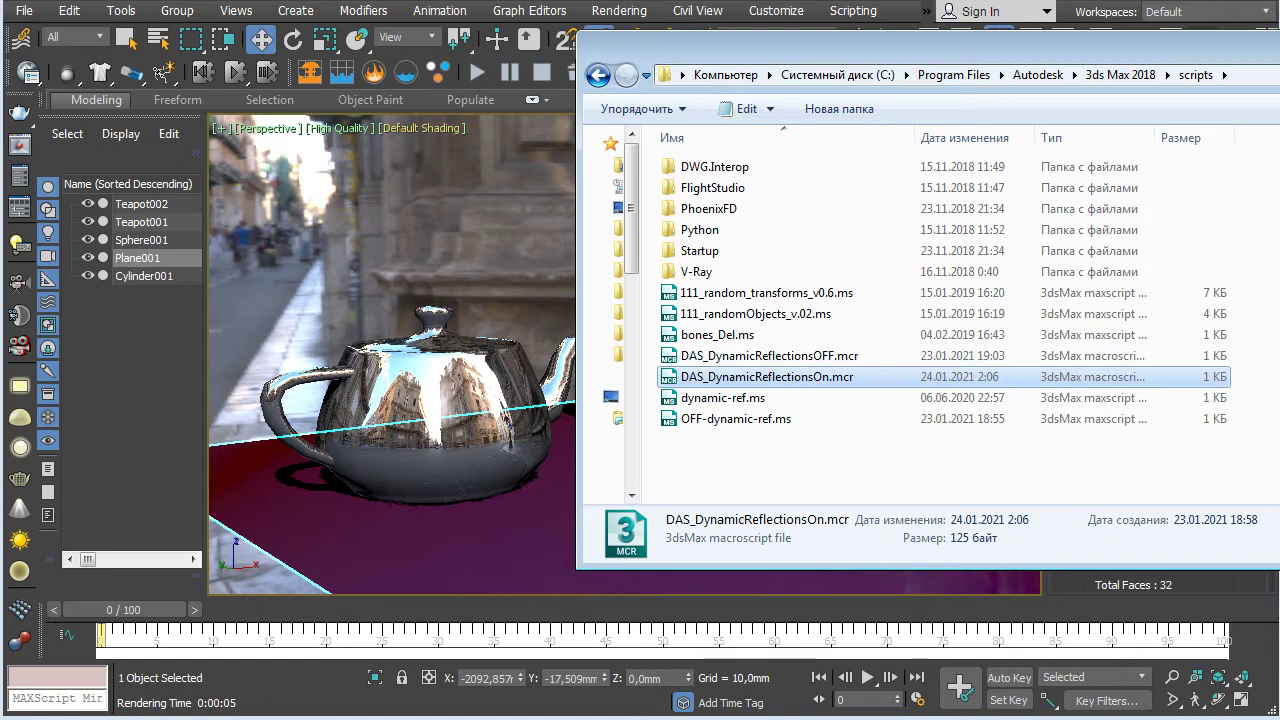
left_click(486, 264)
Step: Set the viewport's material display to Realistic Materials with Maps
mouse_move(860, 295)
middle_mouse_down("alt")
mouse_move(721, 307)
mouse_move(870, 316)
mouse_move(760, 312)
middle_mouse_up("alt")
left_click(338, 130)
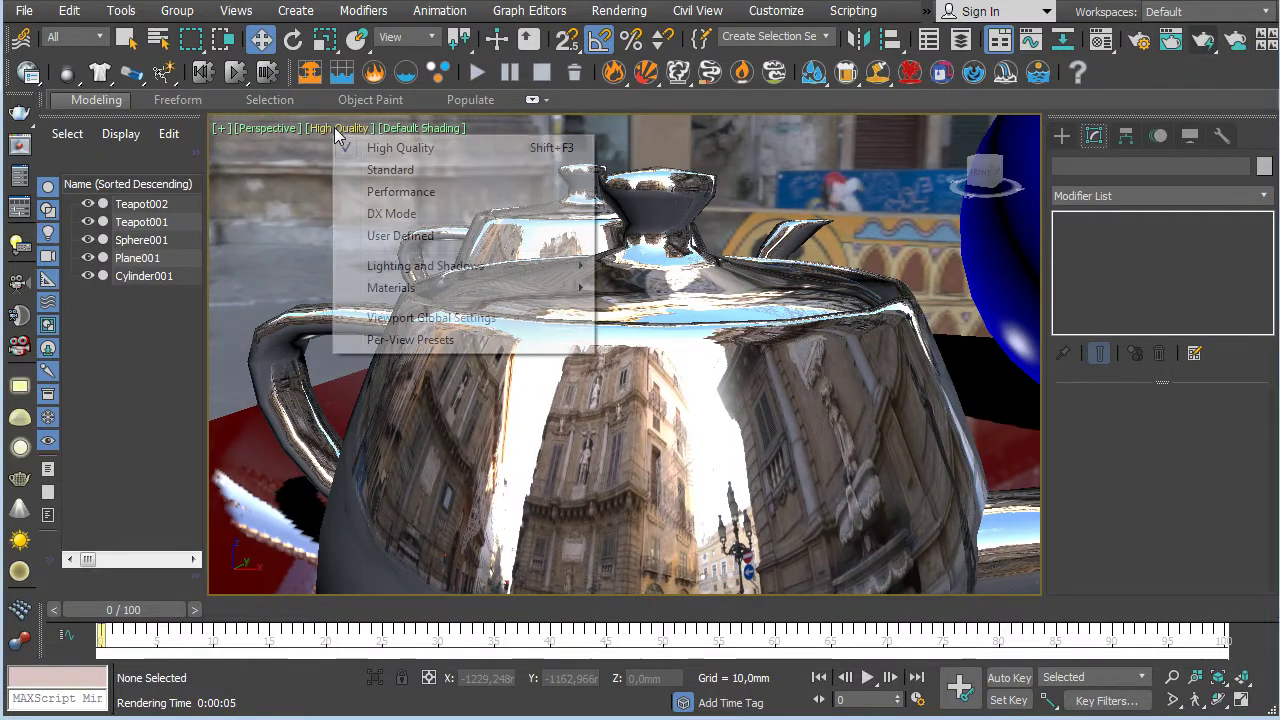
mouse_move(399, 297)
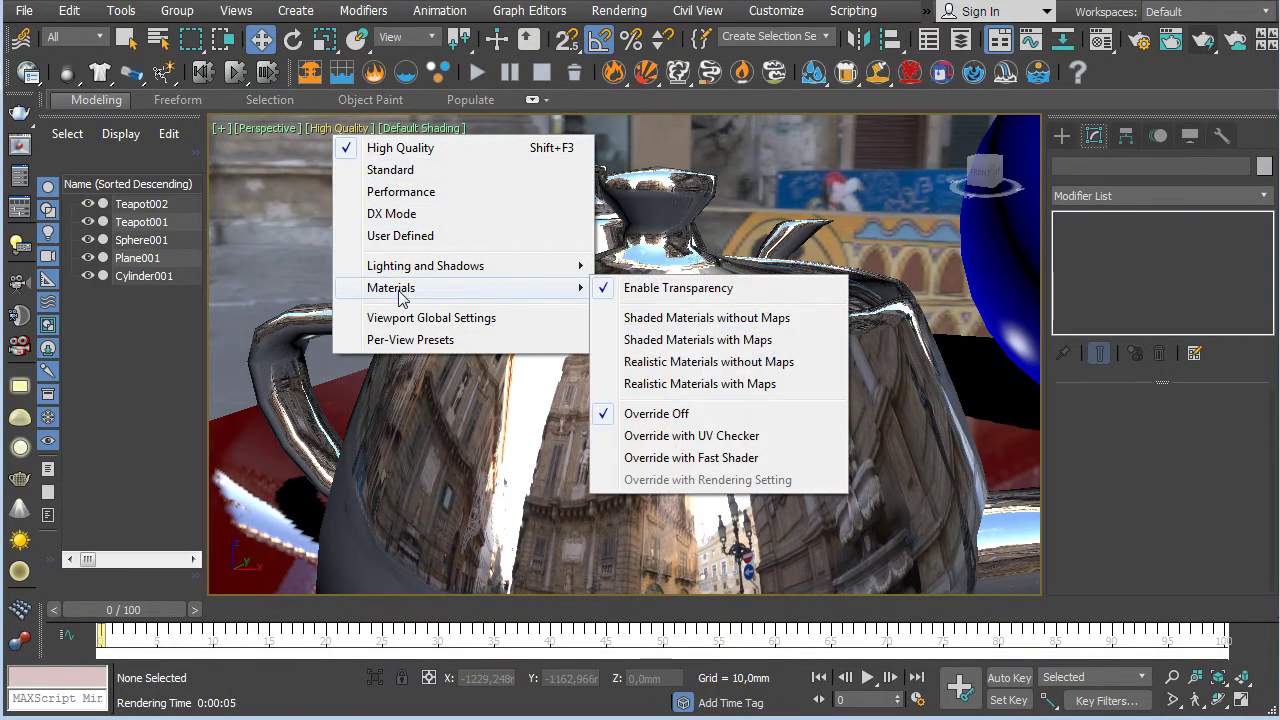
left_click(689, 384)
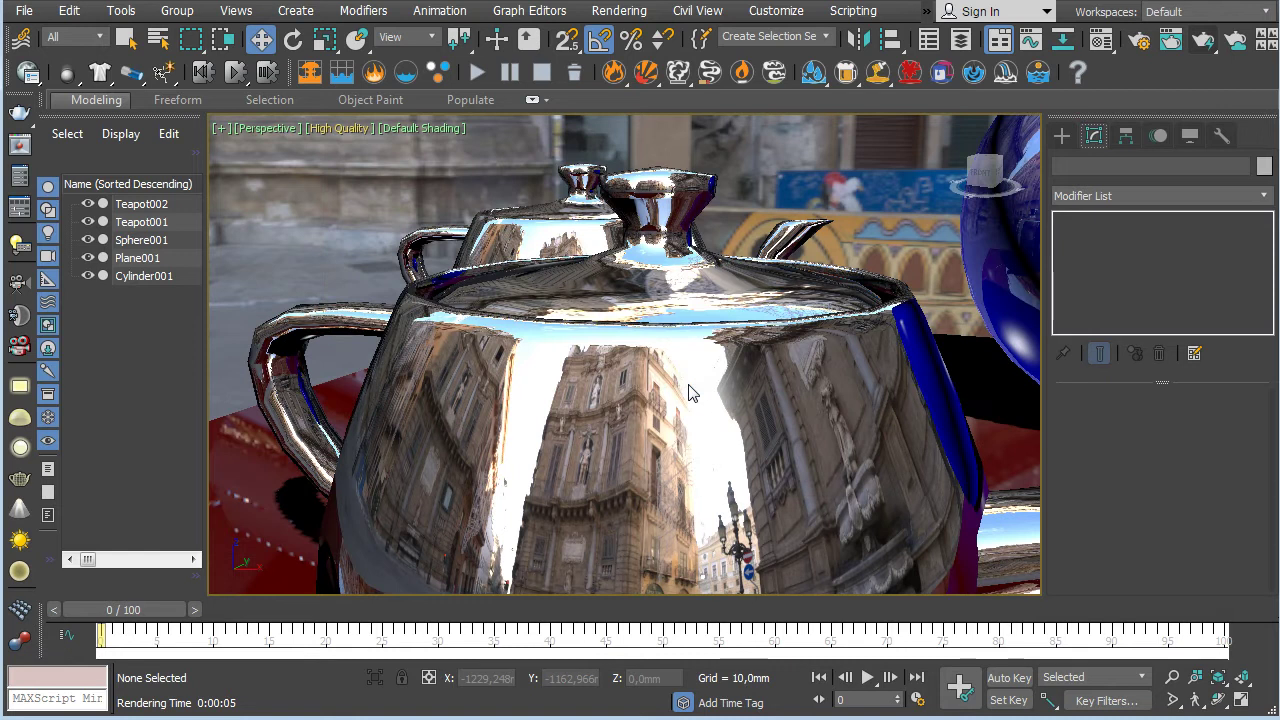
left_click(345, 131)
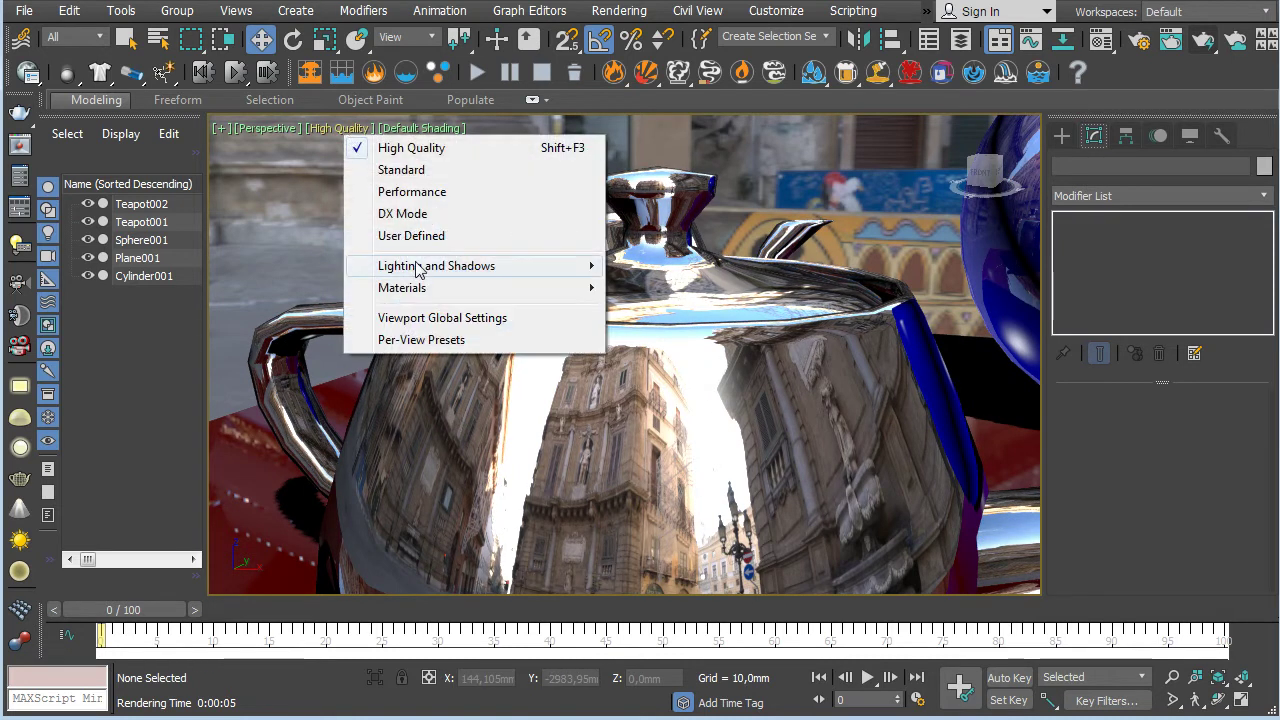
mouse_move(422, 293)
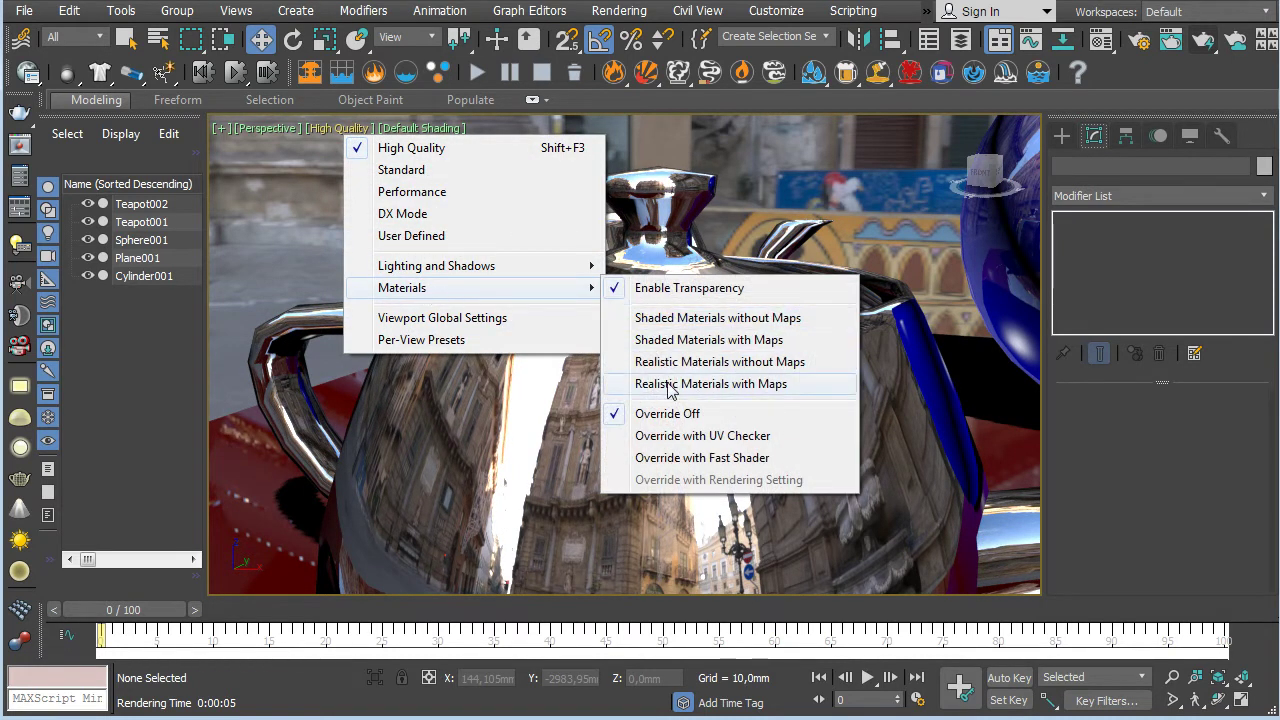
left_click(829, 184)
Step: Examine the mutual reflections of the teapots, sphere and tabletop from several close angles, and render the perspective view for comparison
mouse_move(692, 274)
middle_mouse_down("alt")
mouse_move(774, 306)
mouse_move(806, 302)
middle_mouse_up("alt")
middle_click_drag(678, 352, 746, 414, "alt")
scroll(691, 389, "up", 1)
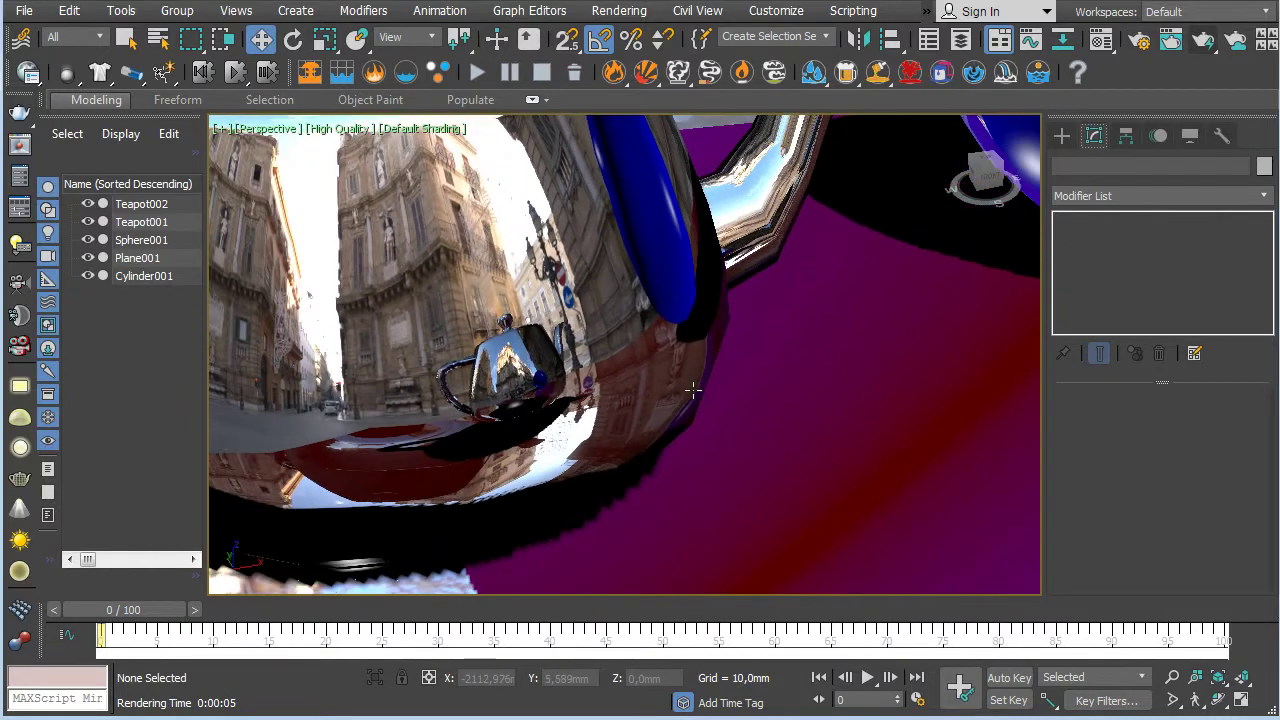
scroll(700, 389, "down", 4)
scroll(736, 401, "down", 3)
middle_click_drag(726, 374, 1072, 293, "alt")
middle_click_drag(616, 383, 815, 376, "alt")
scroll(627, 358, "up", 5)
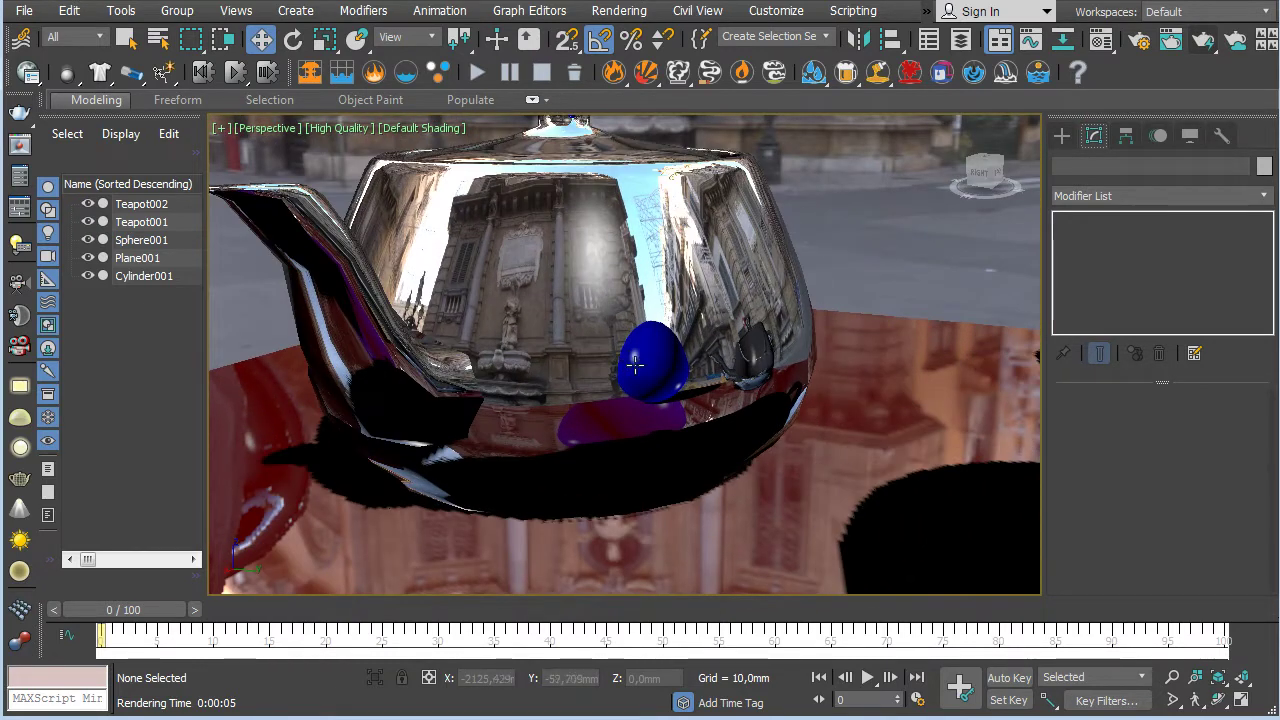
middle_click_drag(656, 374, 945, 355, "alt")
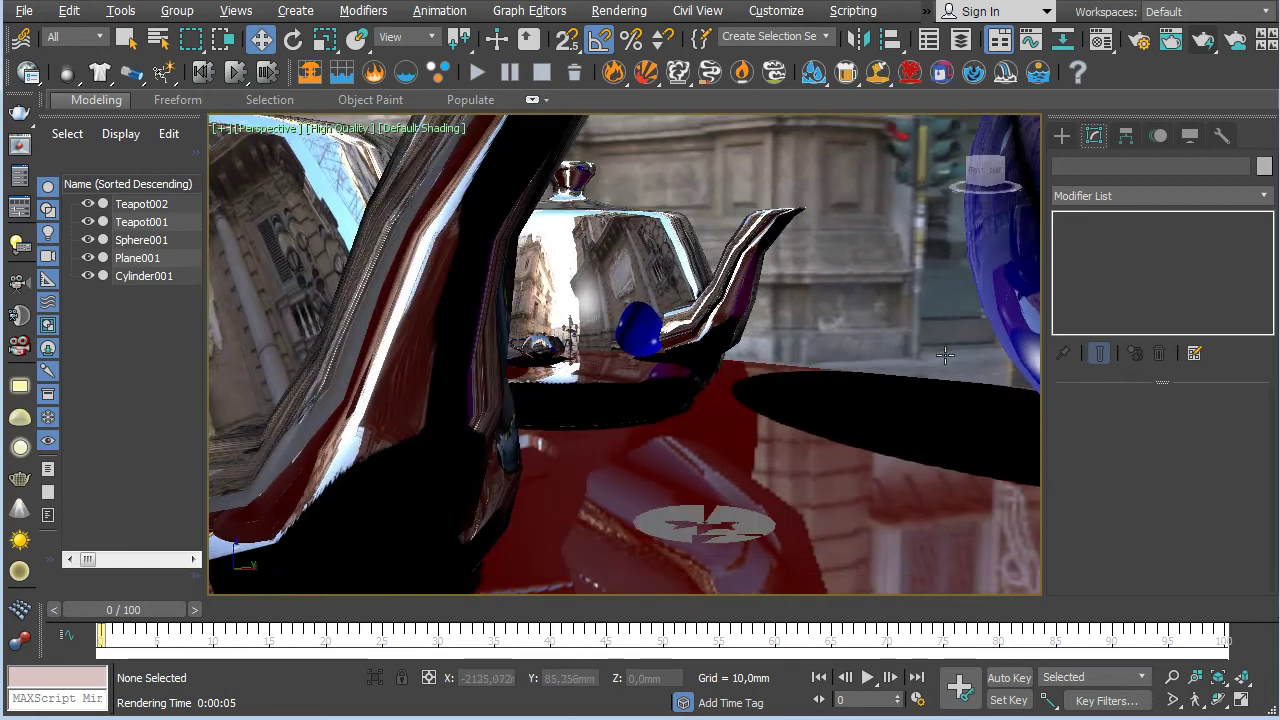
left_click(1206, 42)
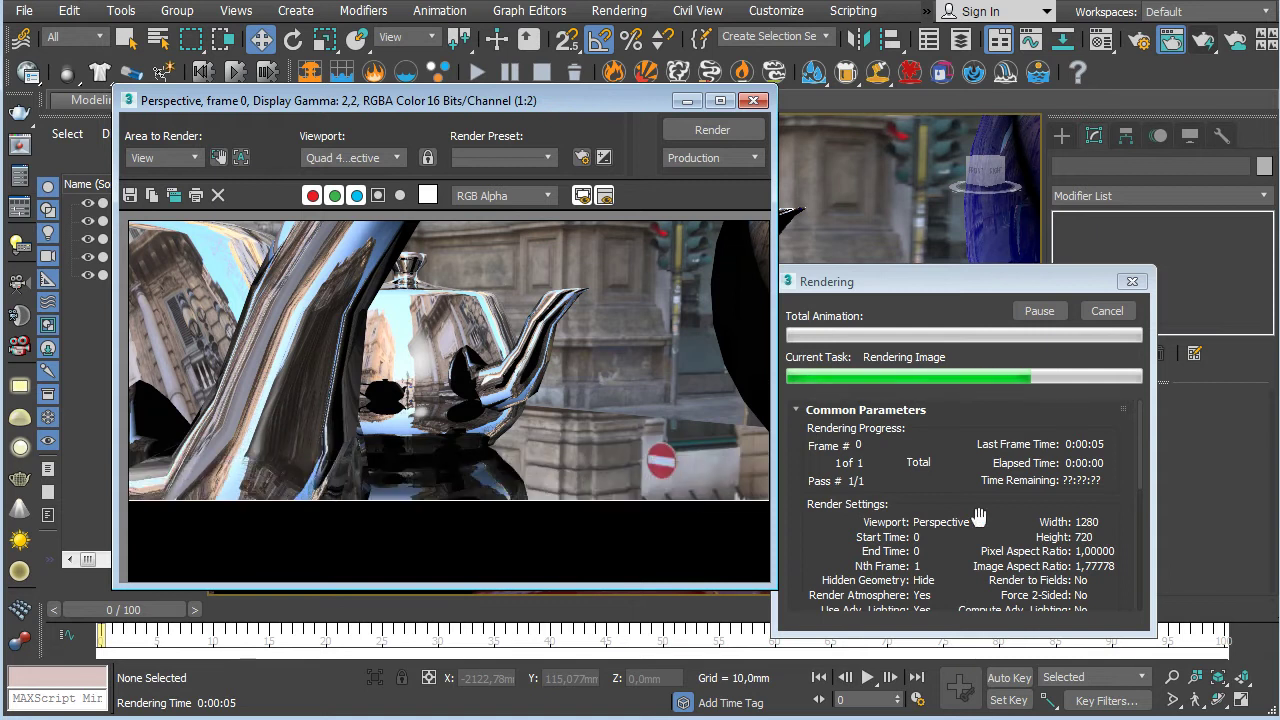
left_click(754, 102)
Step: Set the trace mode of material 01's diffuse Raytrace map to Auto Detect and render the teapots from a new angle
key("m")
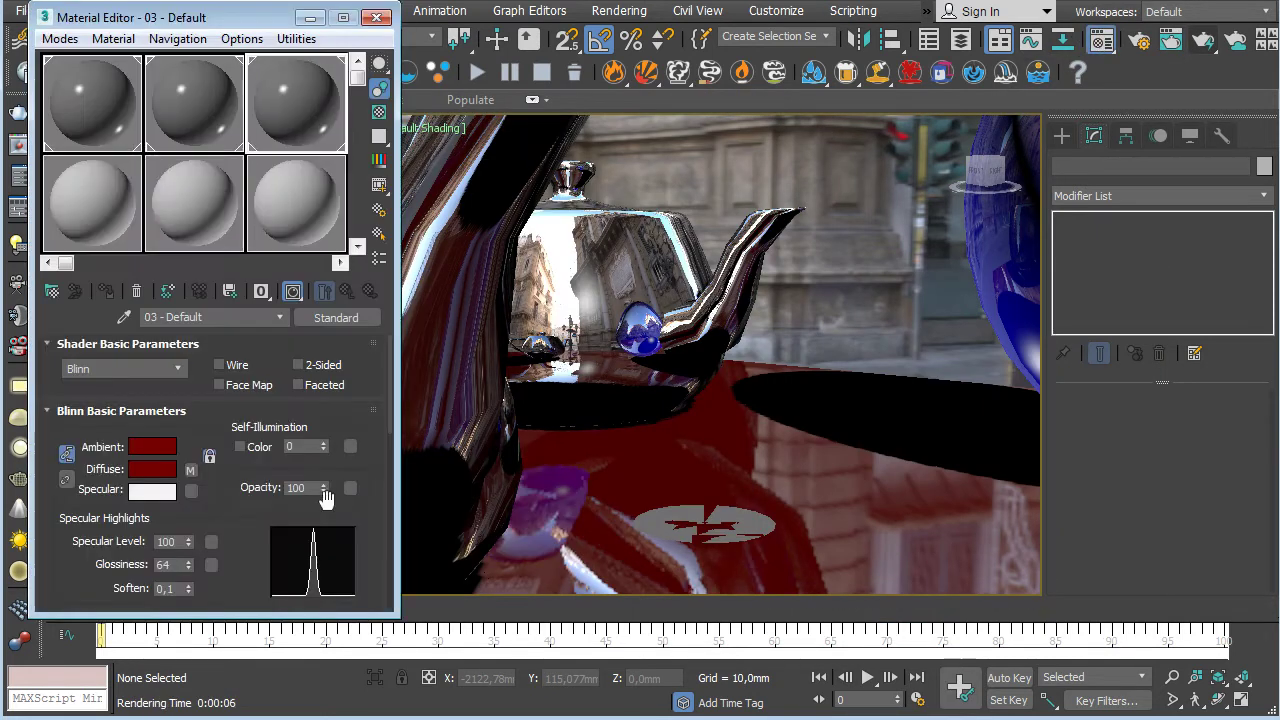
scroll(352, 467, "down", 5)
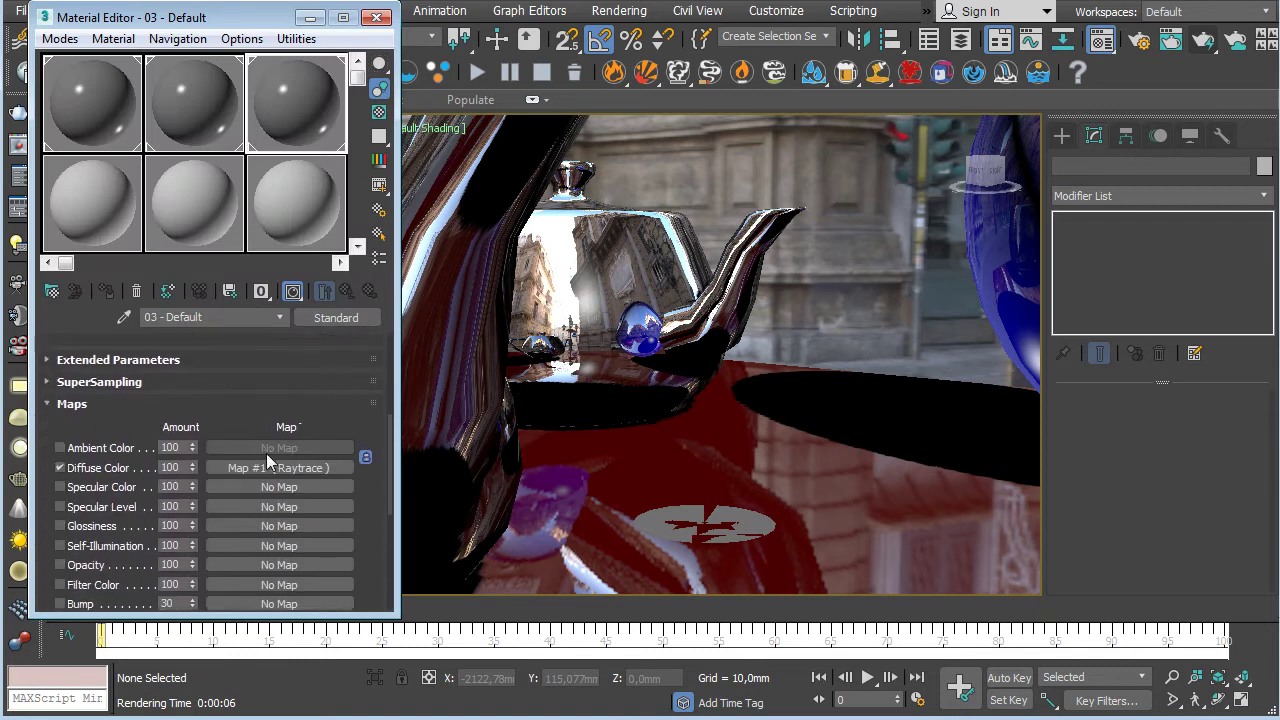
left_click(86, 129)
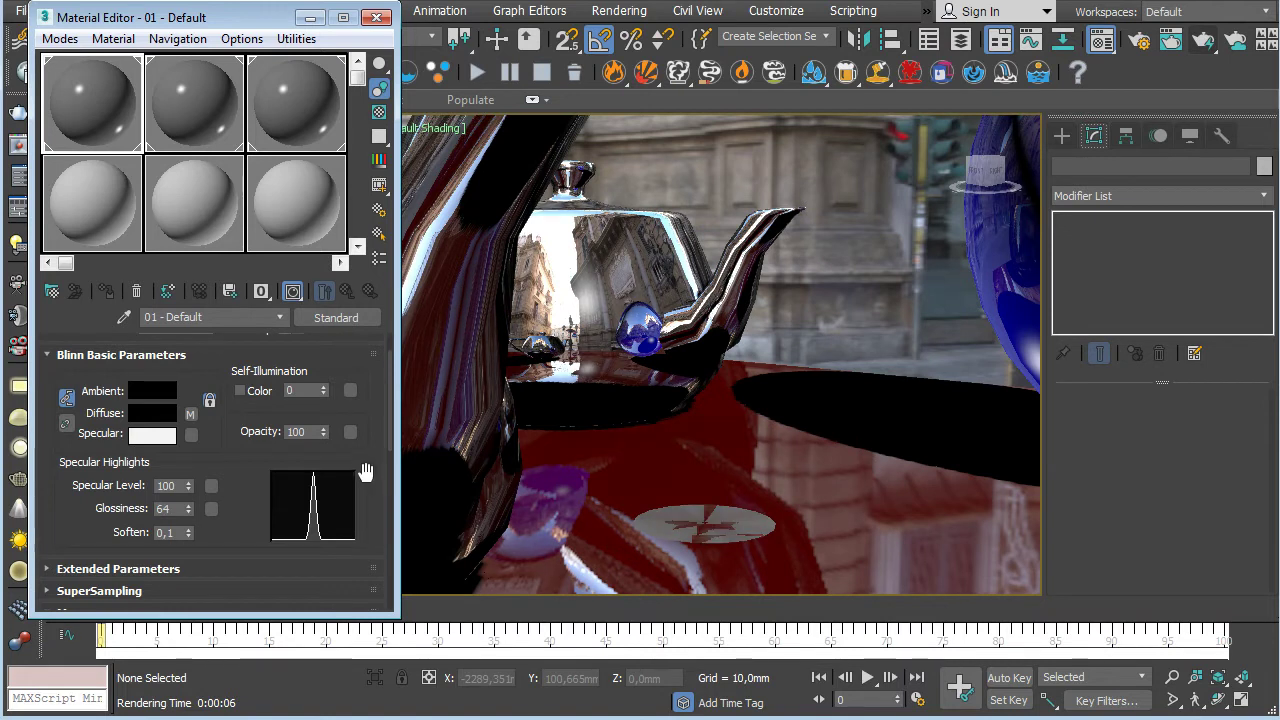
scroll(360, 468, "down", 4)
left_click(288, 492)
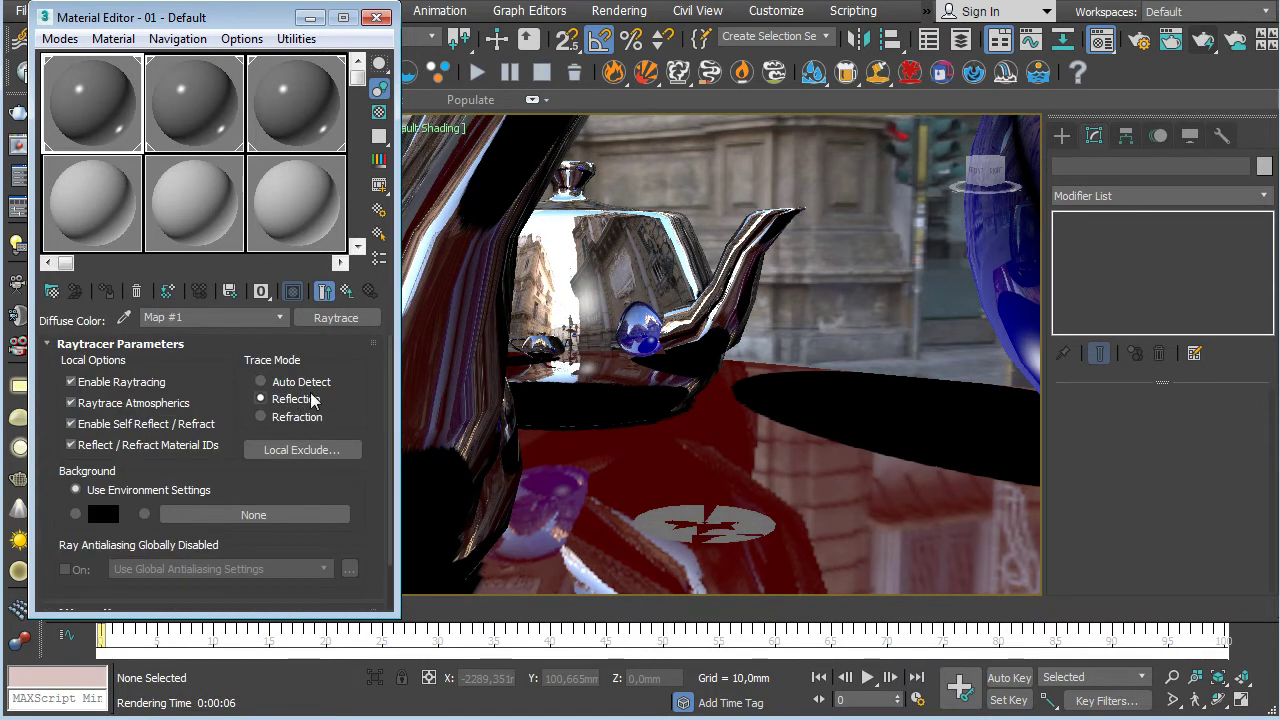
left_click(258, 380)
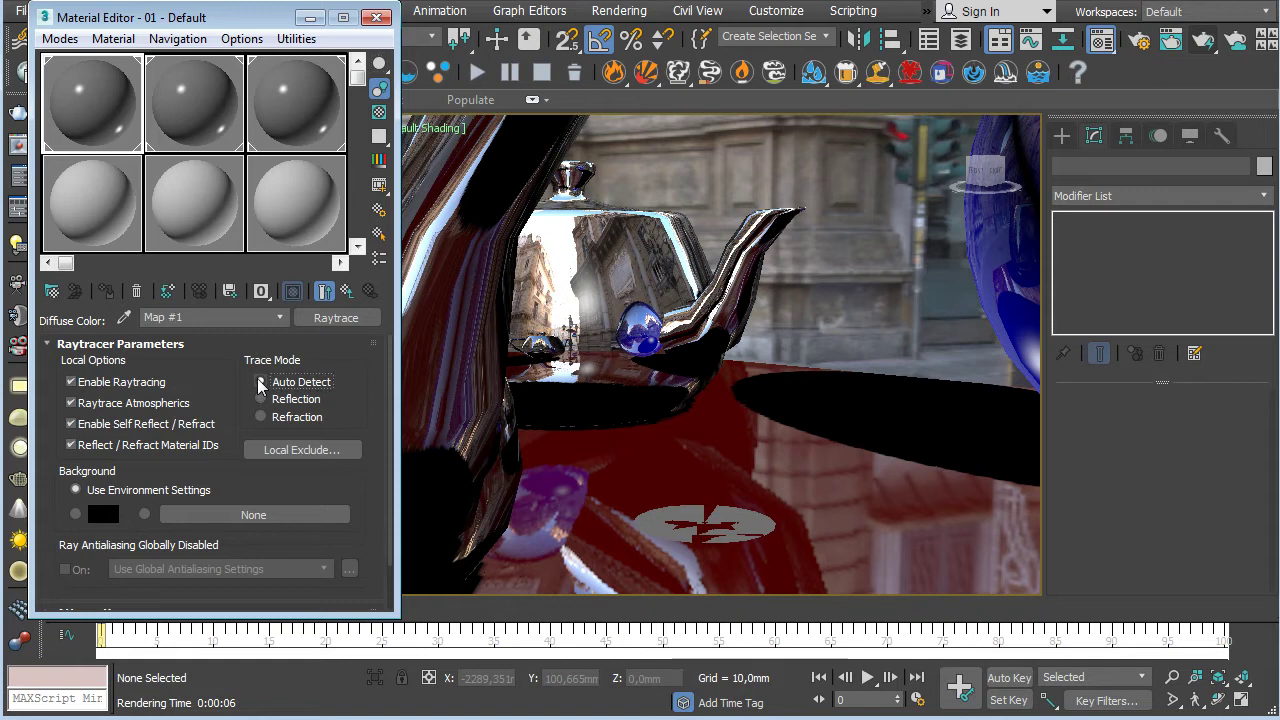
left_click(384, 20)
middle_click_drag(640, 220, 680, 292, "alt")
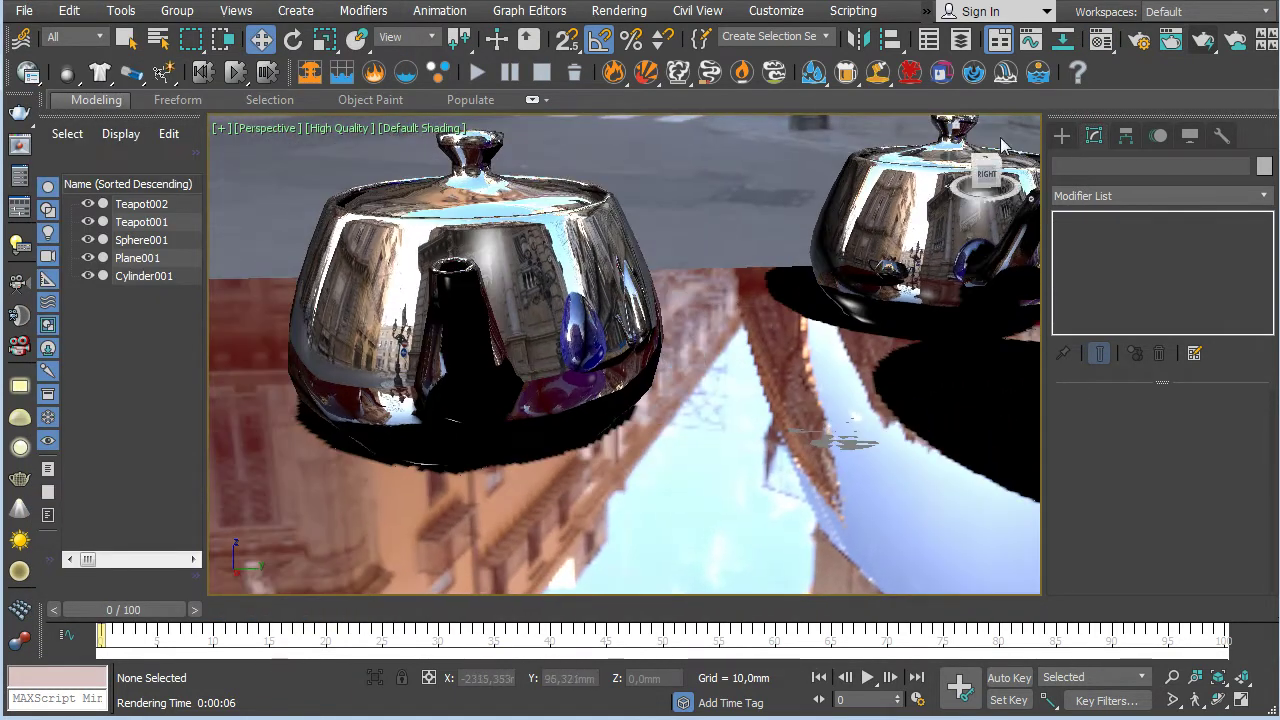
left_click(1204, 42)
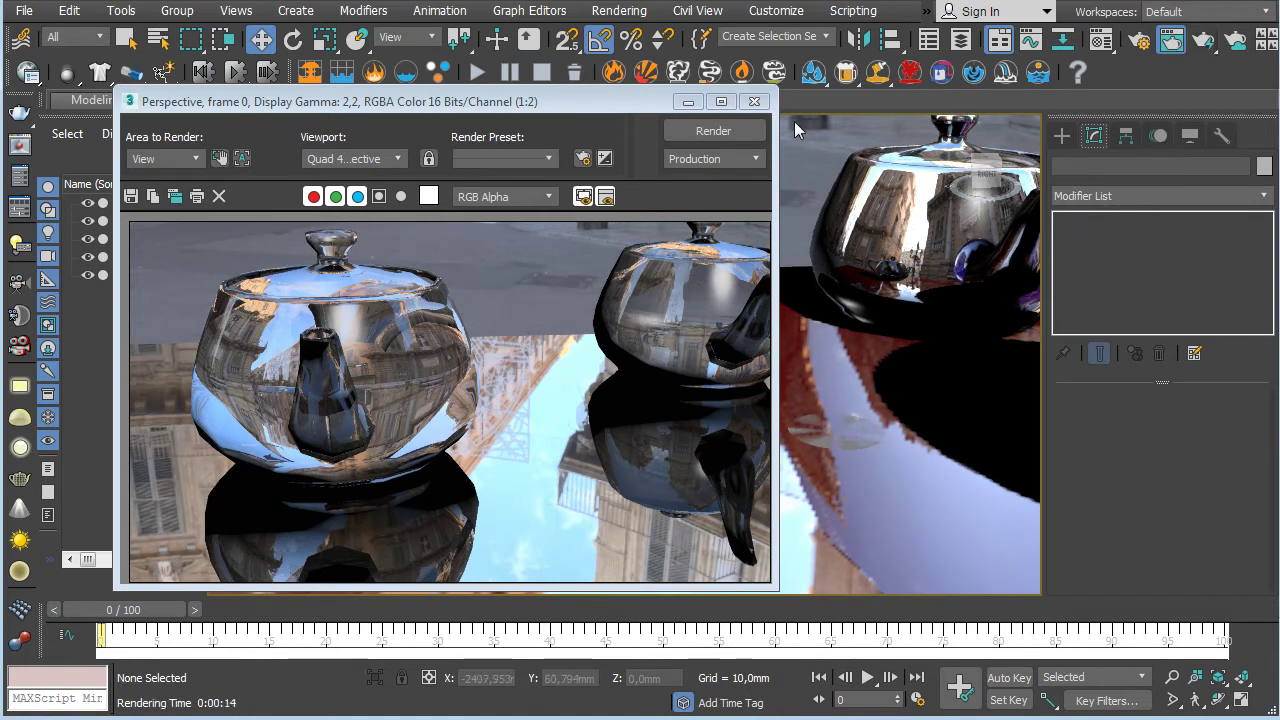
Step: Set the trace mode of material 01's Raytrace map to Reflection and render the same view again
left_click(1104, 40)
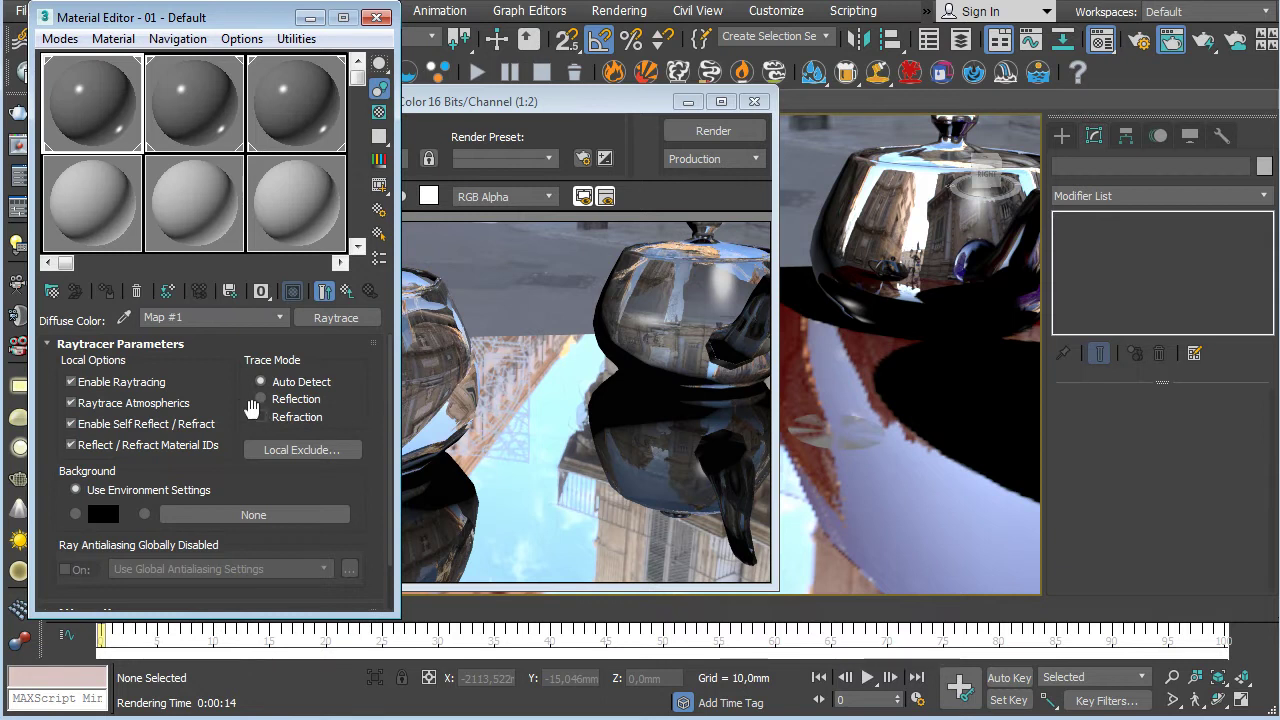
left_click(376, 18)
left_click(697, 133)
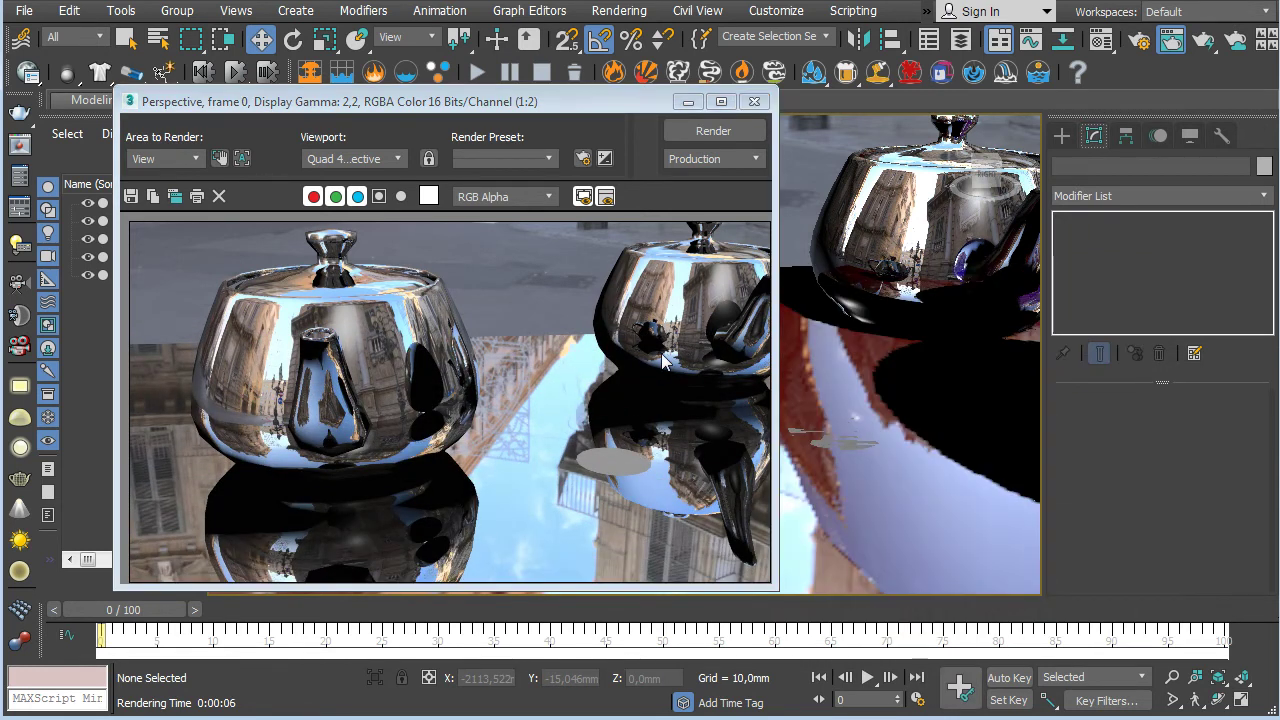
Step: Compare renders of the teapots with the trace mode on Auto Detect and then Reflection, and close the render and material windows
left_click(1101, 41)
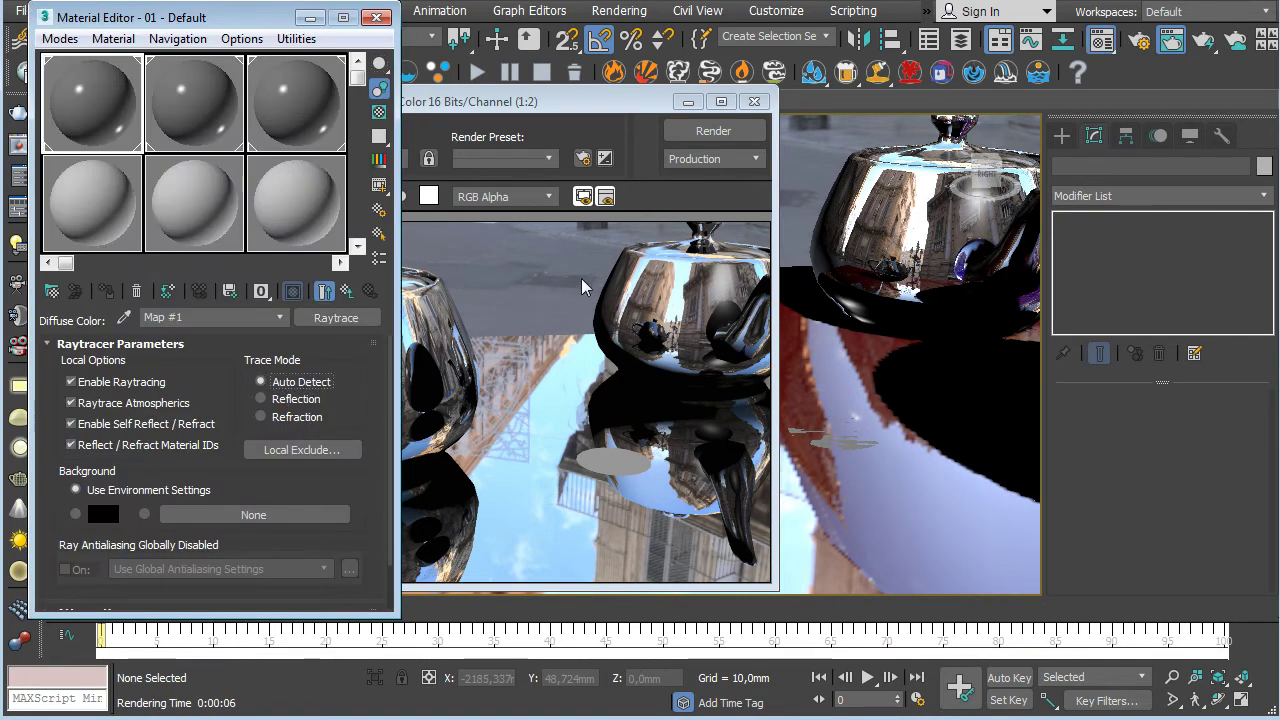
left_click(741, 135)
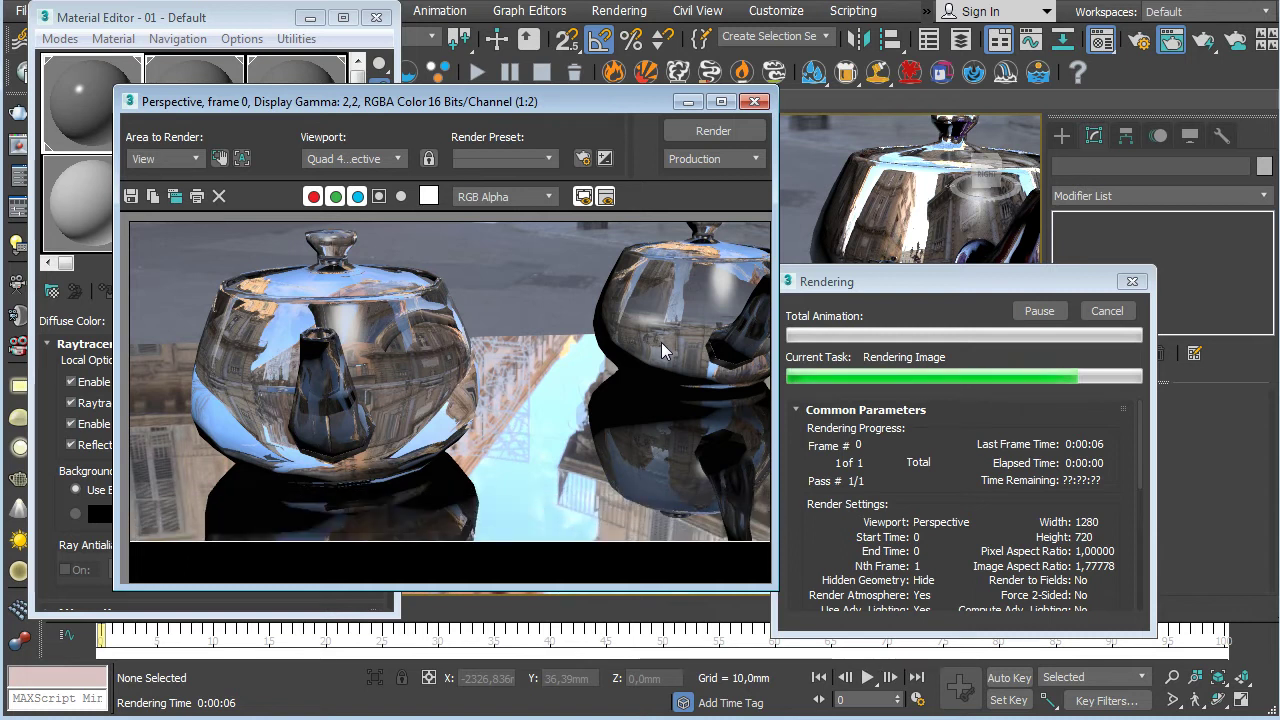
left_click(337, 108)
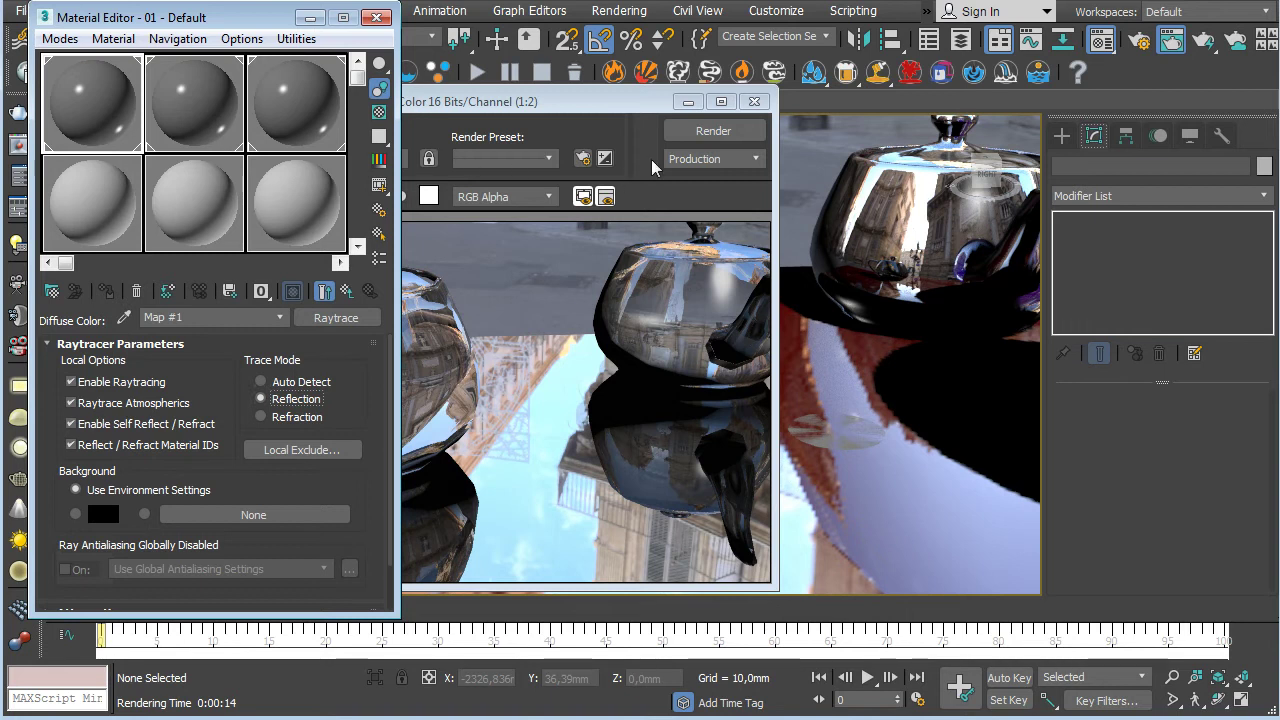
left_click(714, 130)
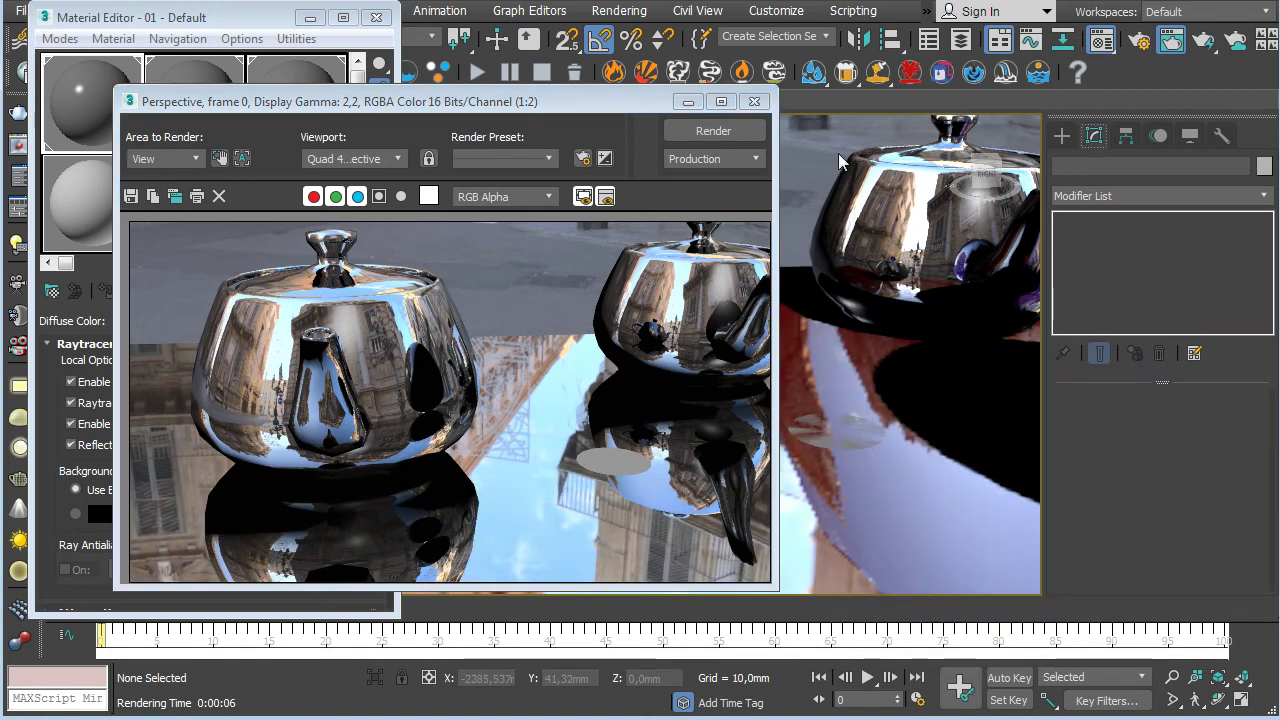
left_click(755, 102)
left_click(376, 19)
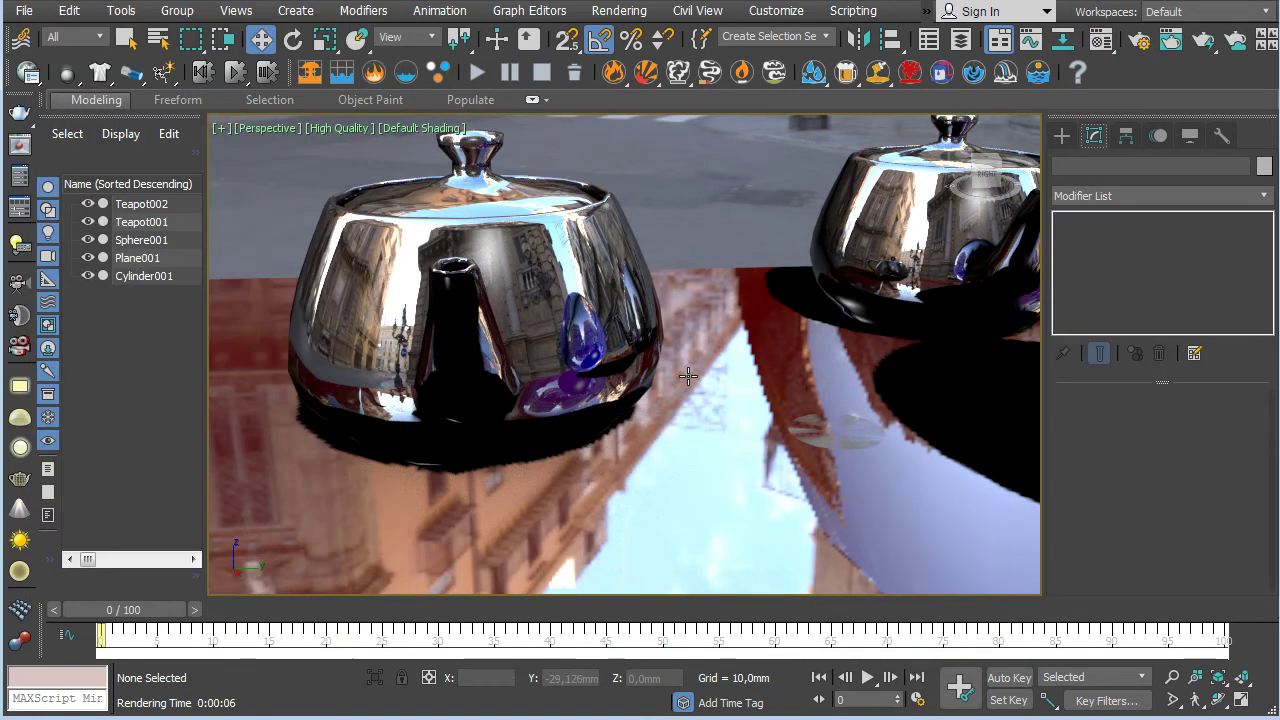
Step: Load DAS_DynamicReflectionsOFF.mcr from the scripts folder into the viewport and examine the teapots from another angle
middle_click_drag(616, 285, 677, 277, "alt")
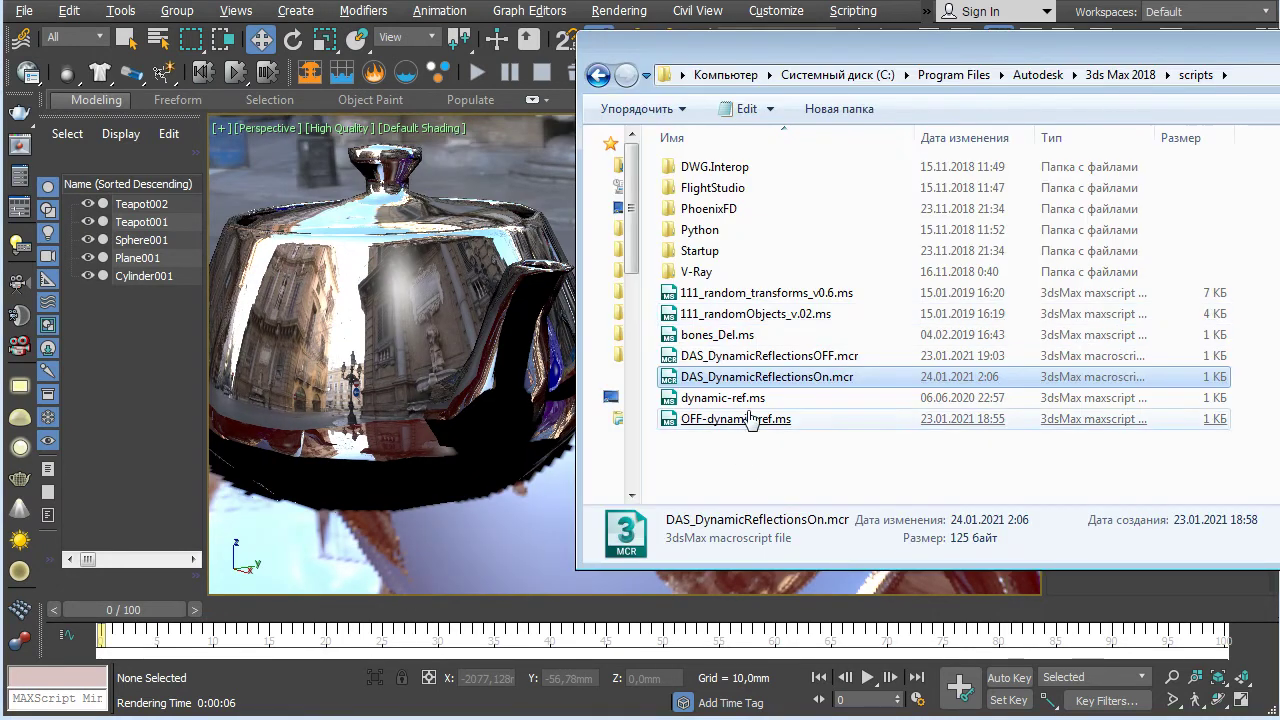
left_click(830, 357)
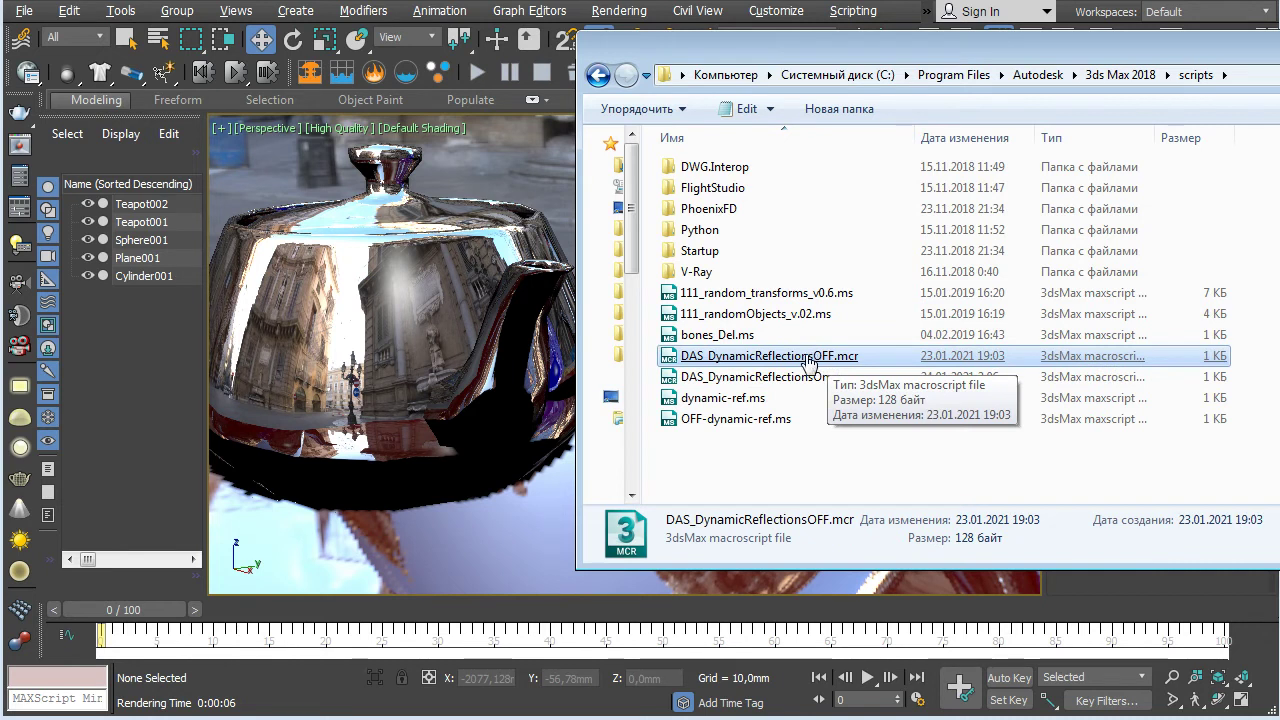
left_click_drag(562, 352, 443, 375)
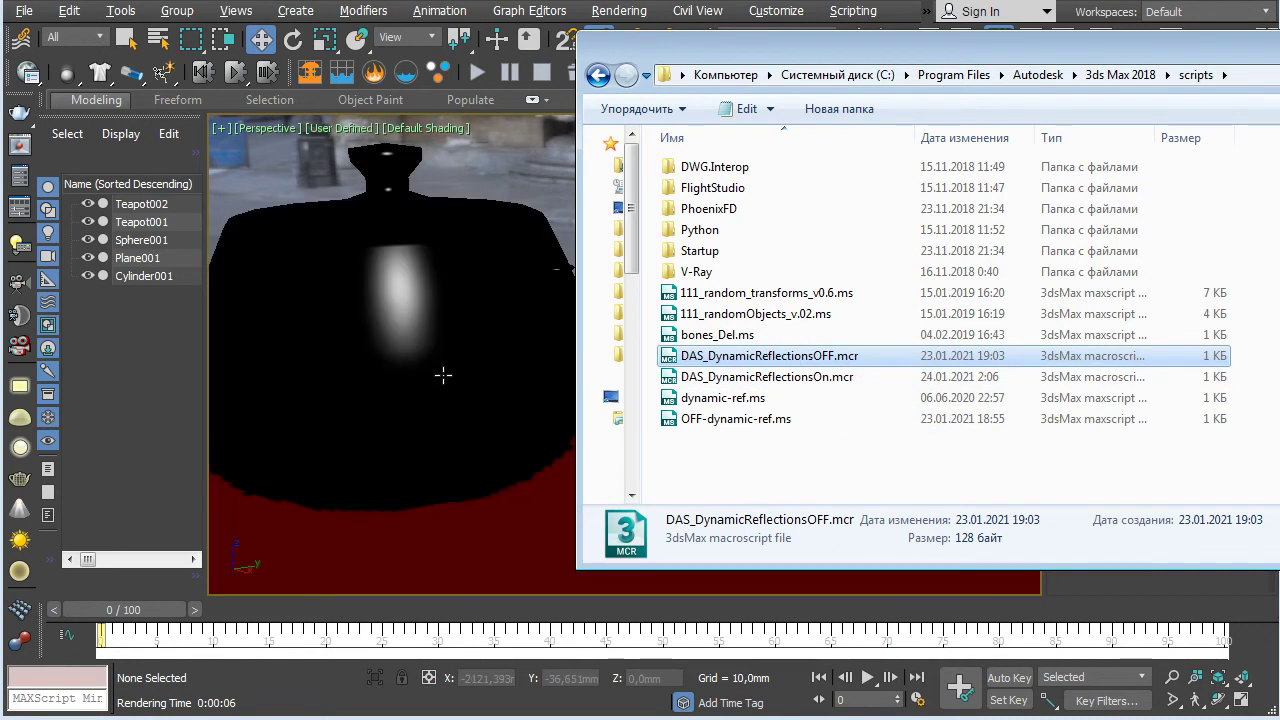
left_click_drag(1177, 54, 860, 719)
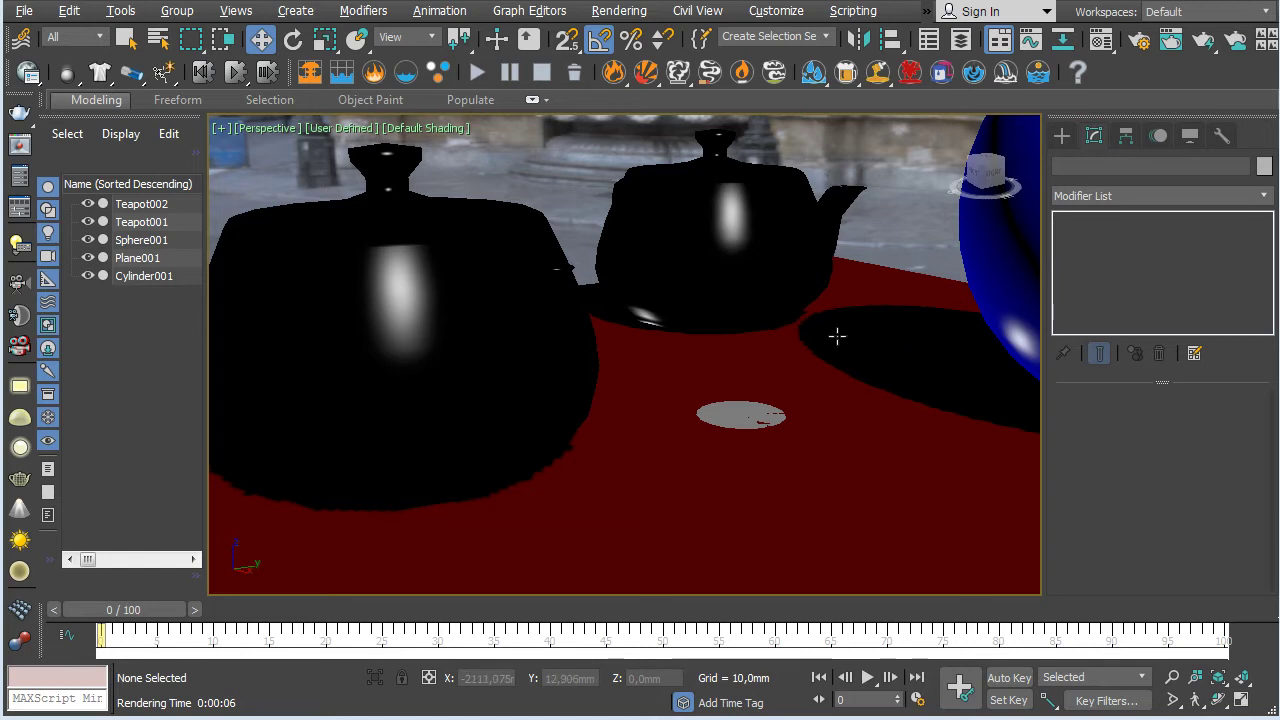
middle_click_drag(876, 293, 732, 284, "alt")
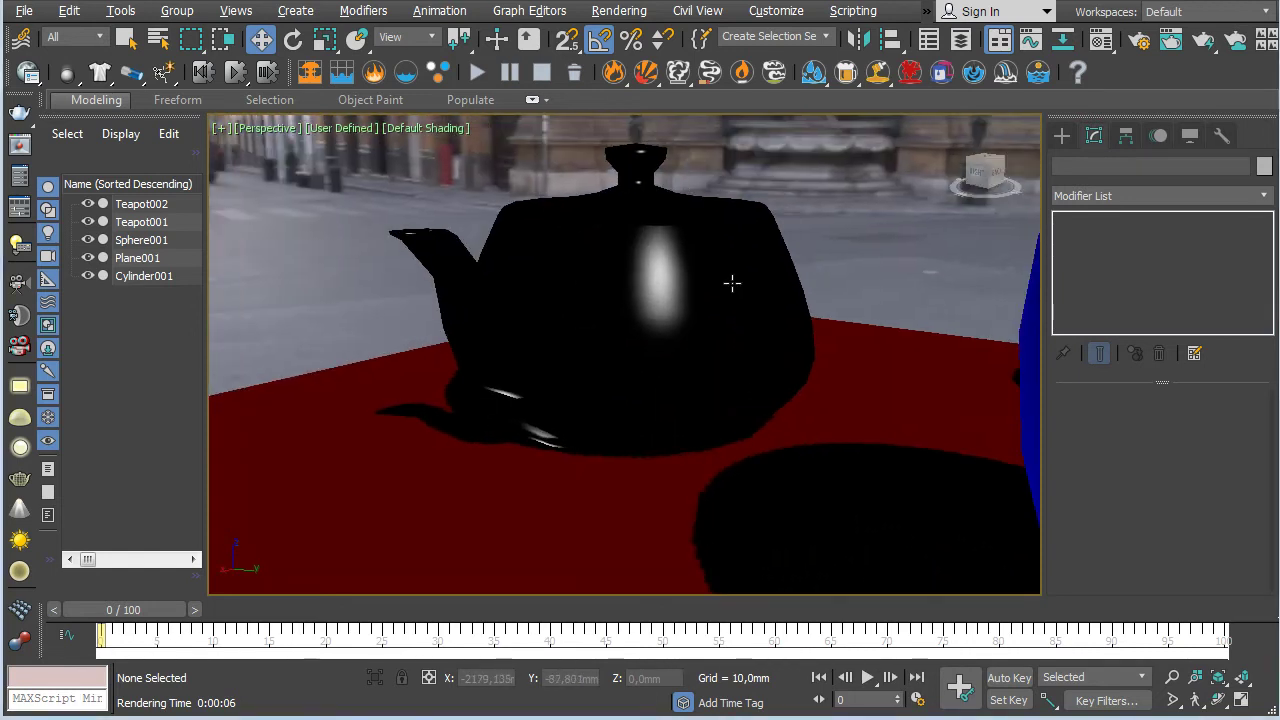
Step: Restore the viewport to High Quality and set its material display to Realistic Materials with Maps
left_click(345, 128)
left_click(410, 147)
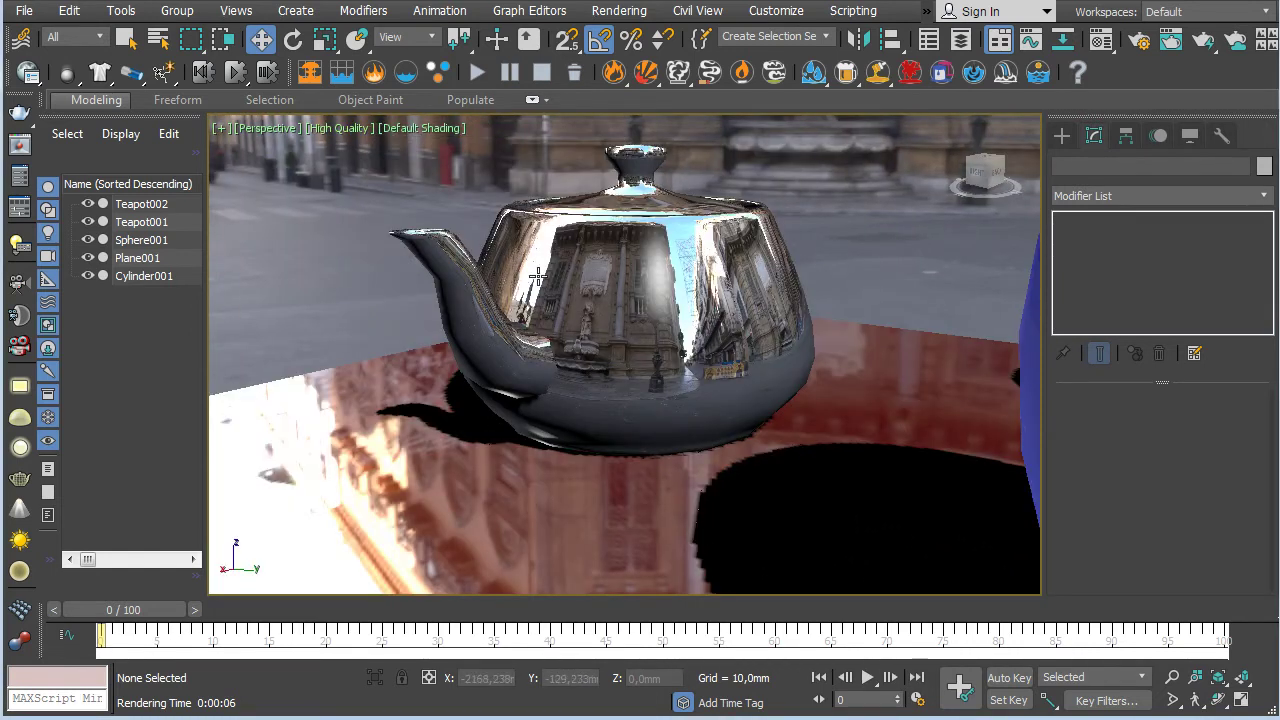
middle_click_drag(770, 301, 822, 304, "alt")
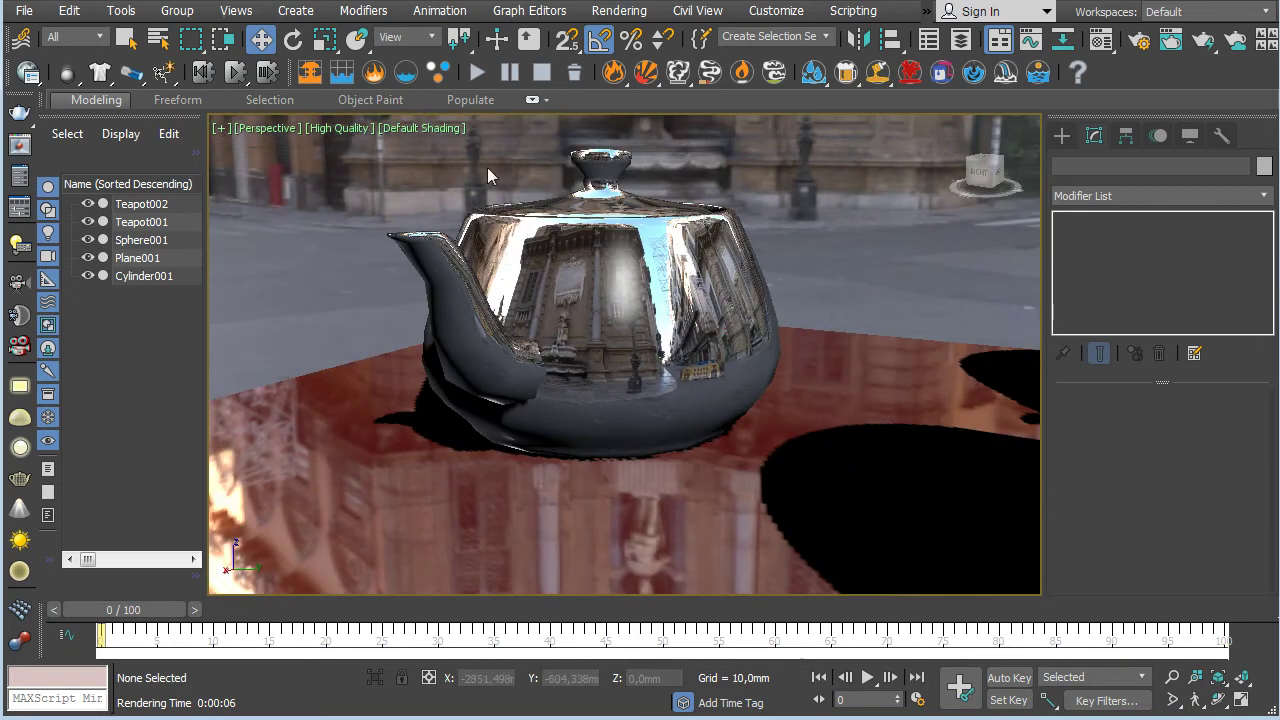
left_click(338, 129)
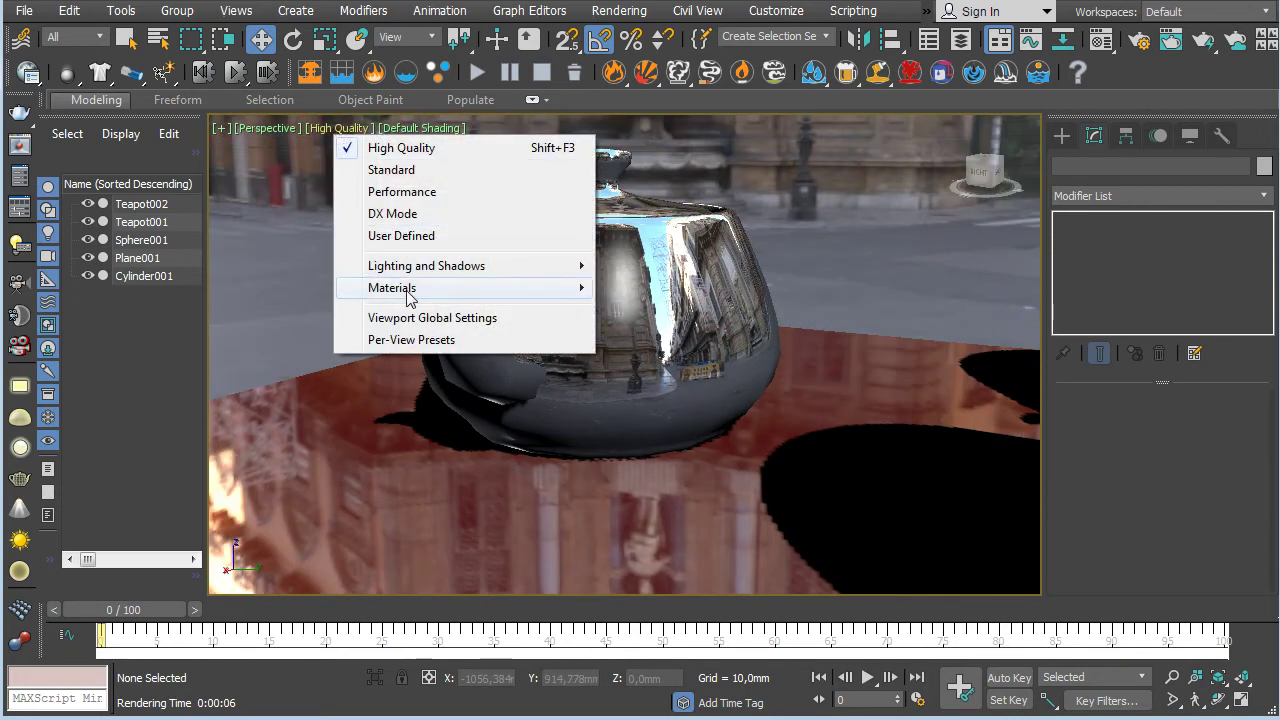
mouse_move(407, 292)
left_click(700, 384)
Step: Examine the teapots and sphere from several sides with dynamic reflections off, and render the perspective view for comparison
middle_click_drag(766, 298, 964, 352, "alt")
scroll(819, 312, "up", 4)
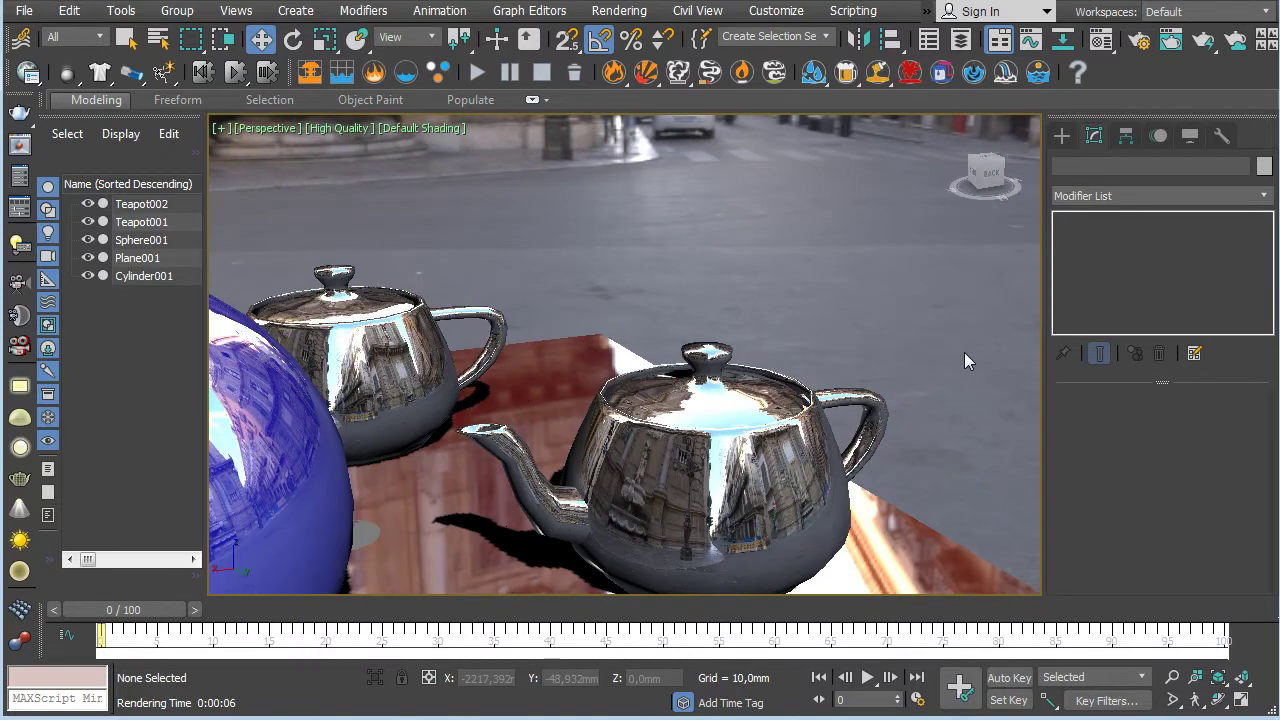
left_click(1206, 42)
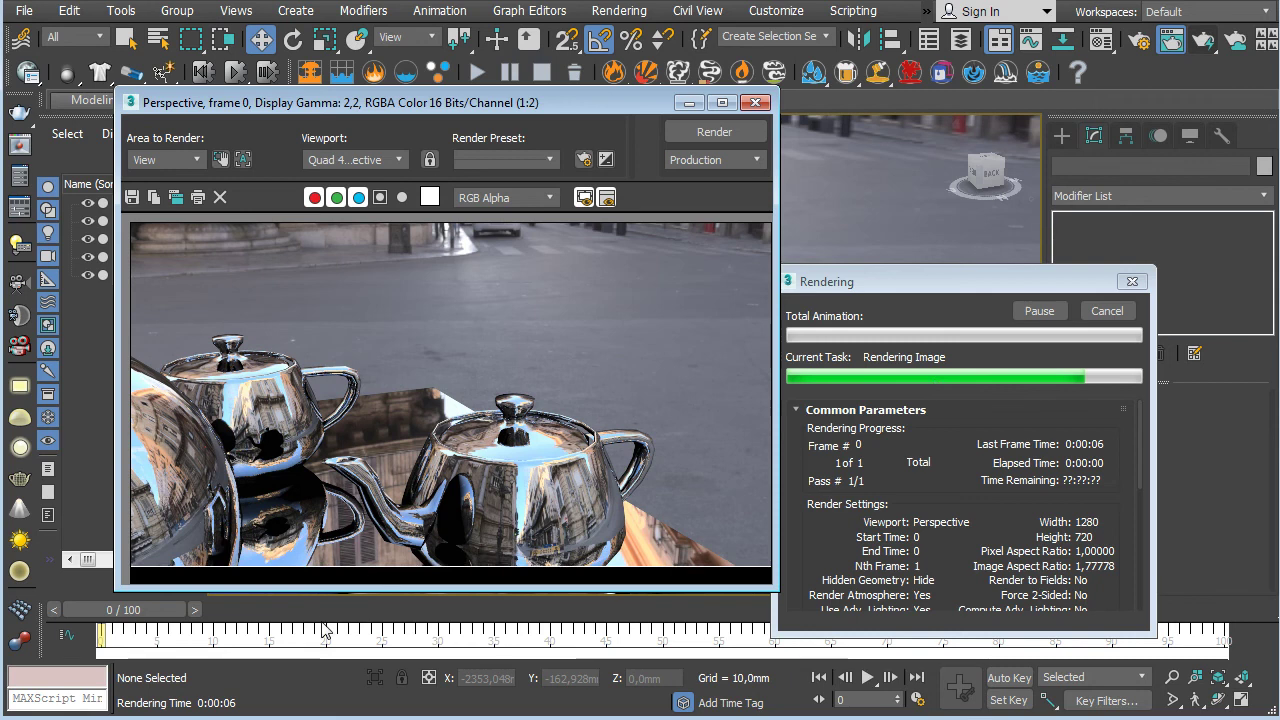
left_click(755, 104)
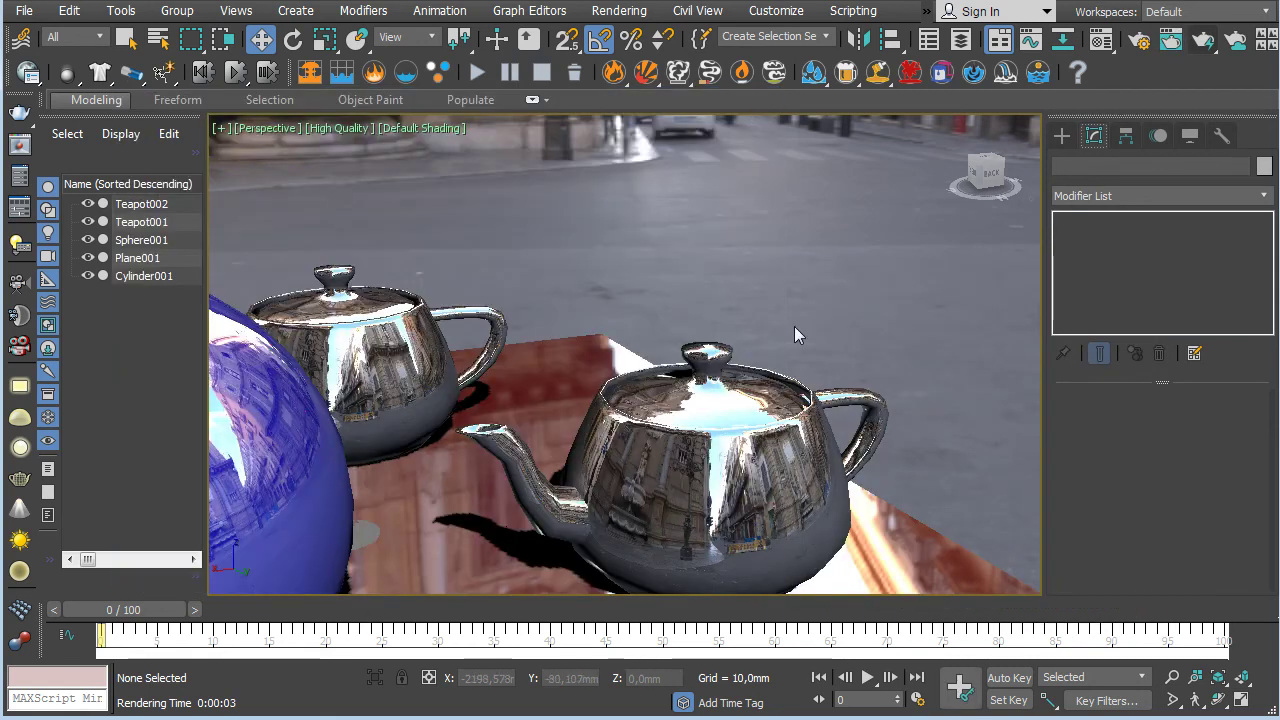
middle_click_drag(832, 290, 533, 288, "alt")
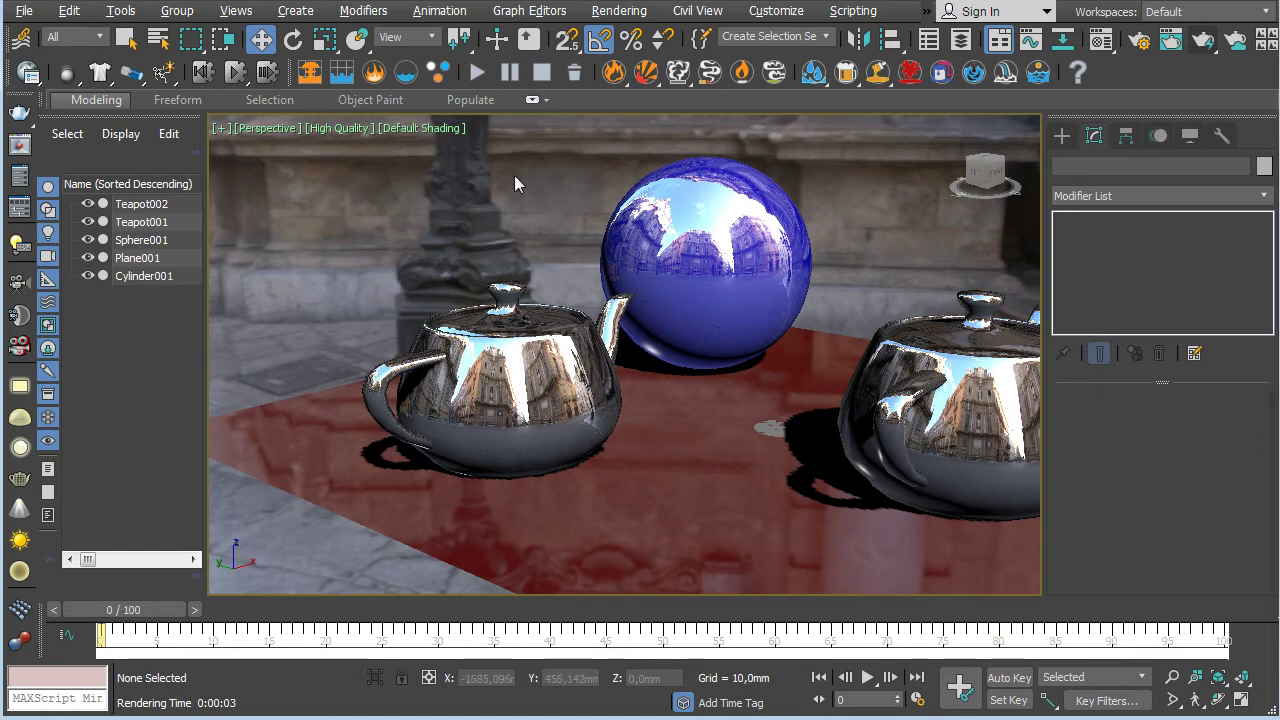